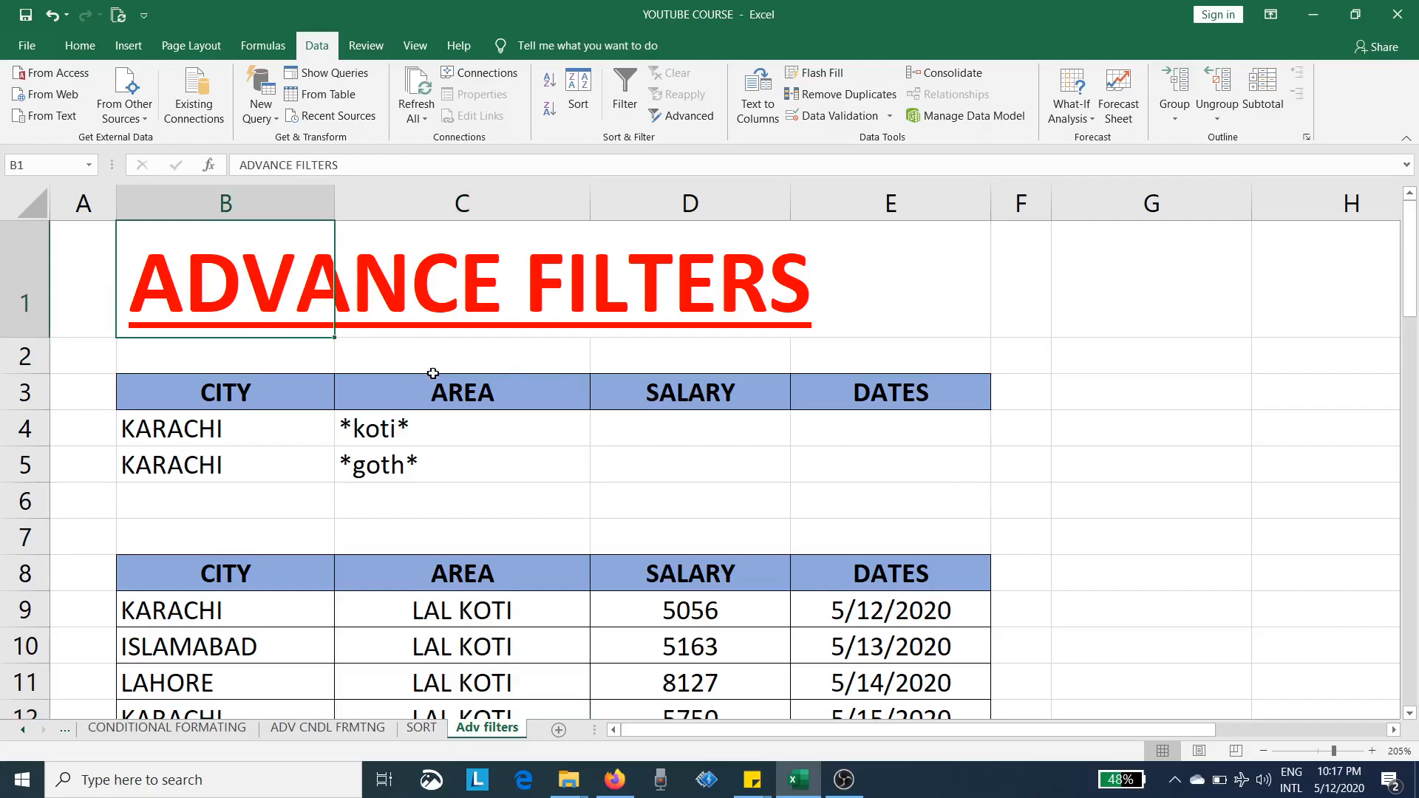
Turn on column filters for the data table with headers in row 8.
{"action": "scroll", "coordinate": [461, 431], "scroll_direction": "down", "scroll_amount": 1}
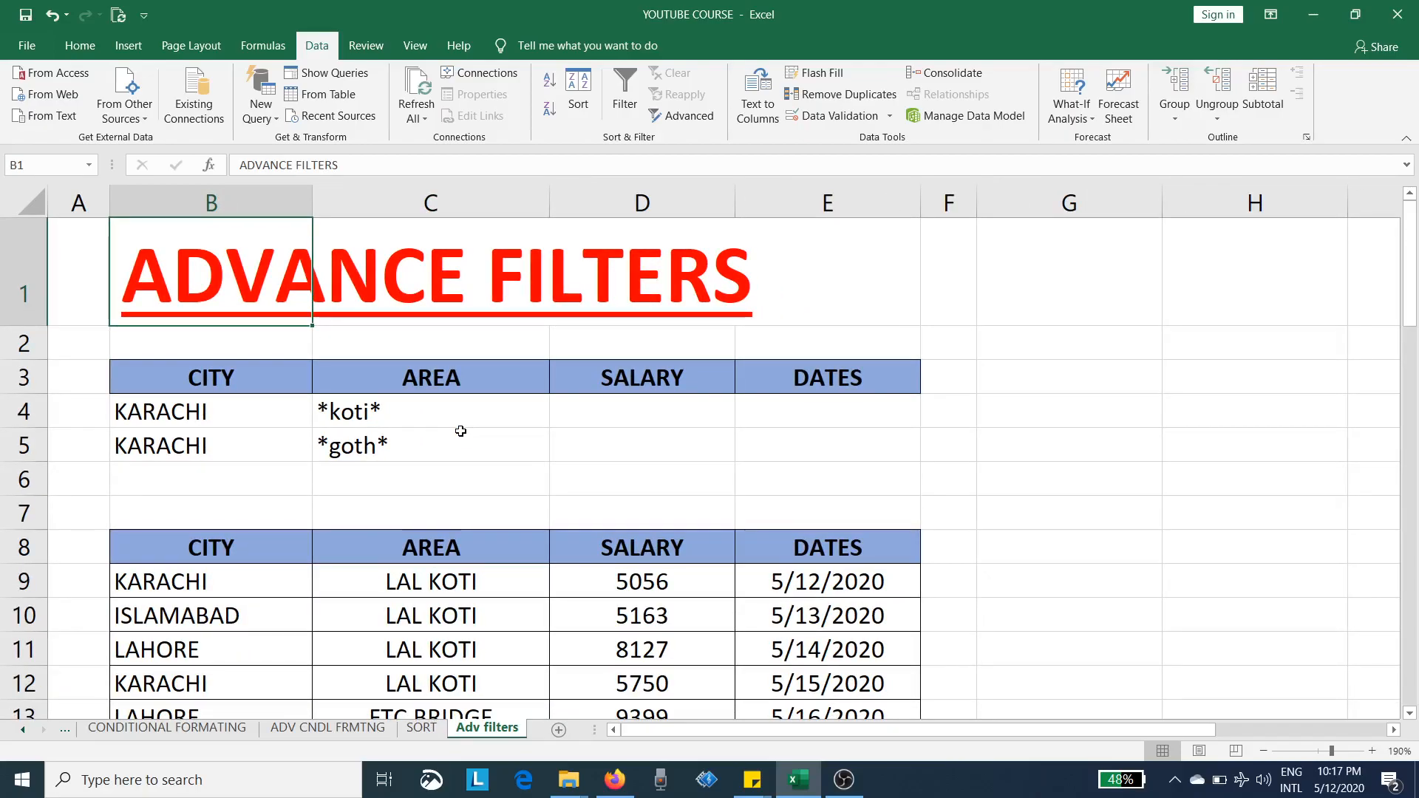
{"action": "scroll", "coordinate": [461, 431], "scroll_direction": "down", "scroll_amount": 1}
{"action": "scroll", "coordinate": [484, 518], "scroll_direction": "down", "scroll_amount": 1}
{"action": "scroll", "coordinate": [485, 522], "scroll_direction": "up", "scroll_amount": 1}
{"action": "scroll", "coordinate": [486, 523], "scroll_direction": "up", "scroll_amount": 1}
{"action": "left_click", "coordinate": [243, 555]}
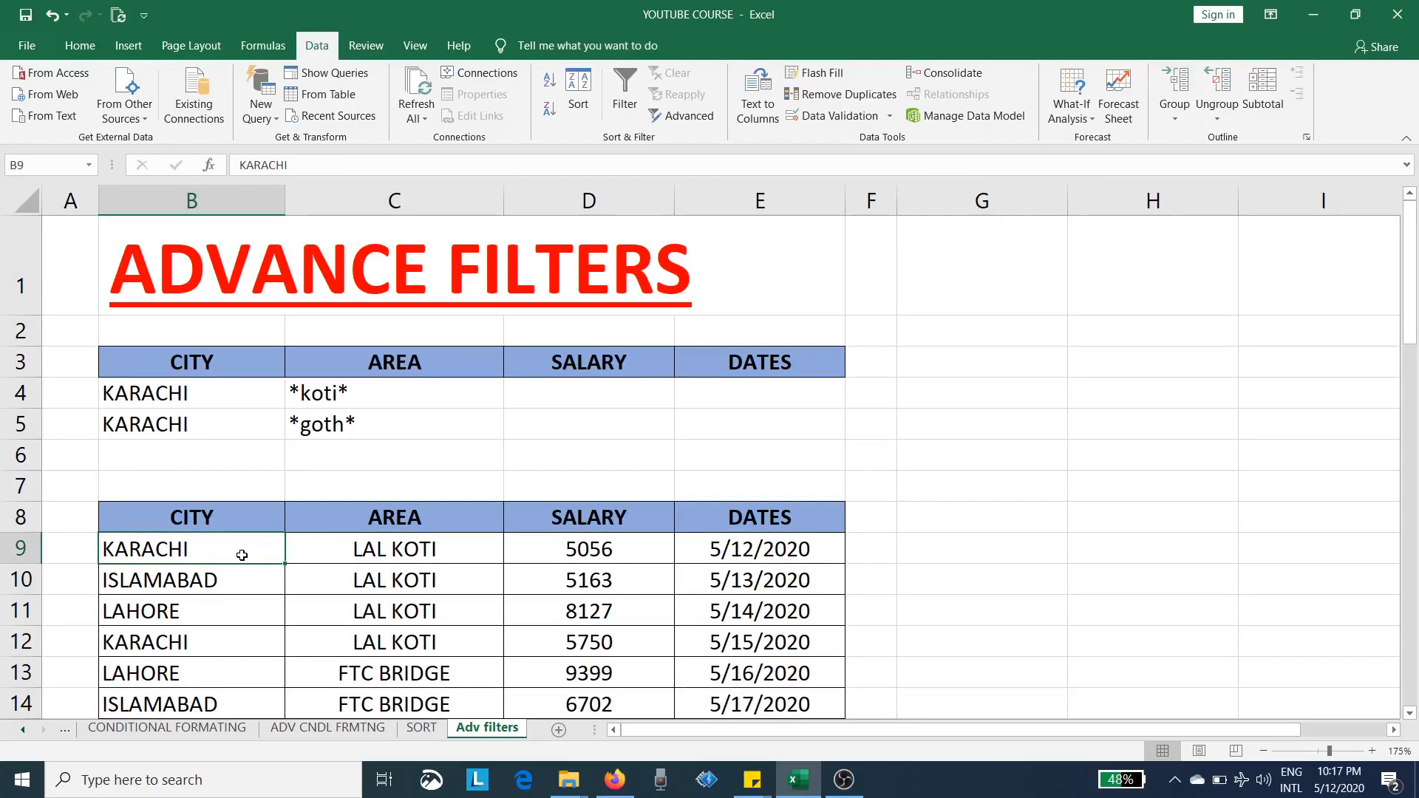
{"action": "key", "text": "ctrl+shift+l"}
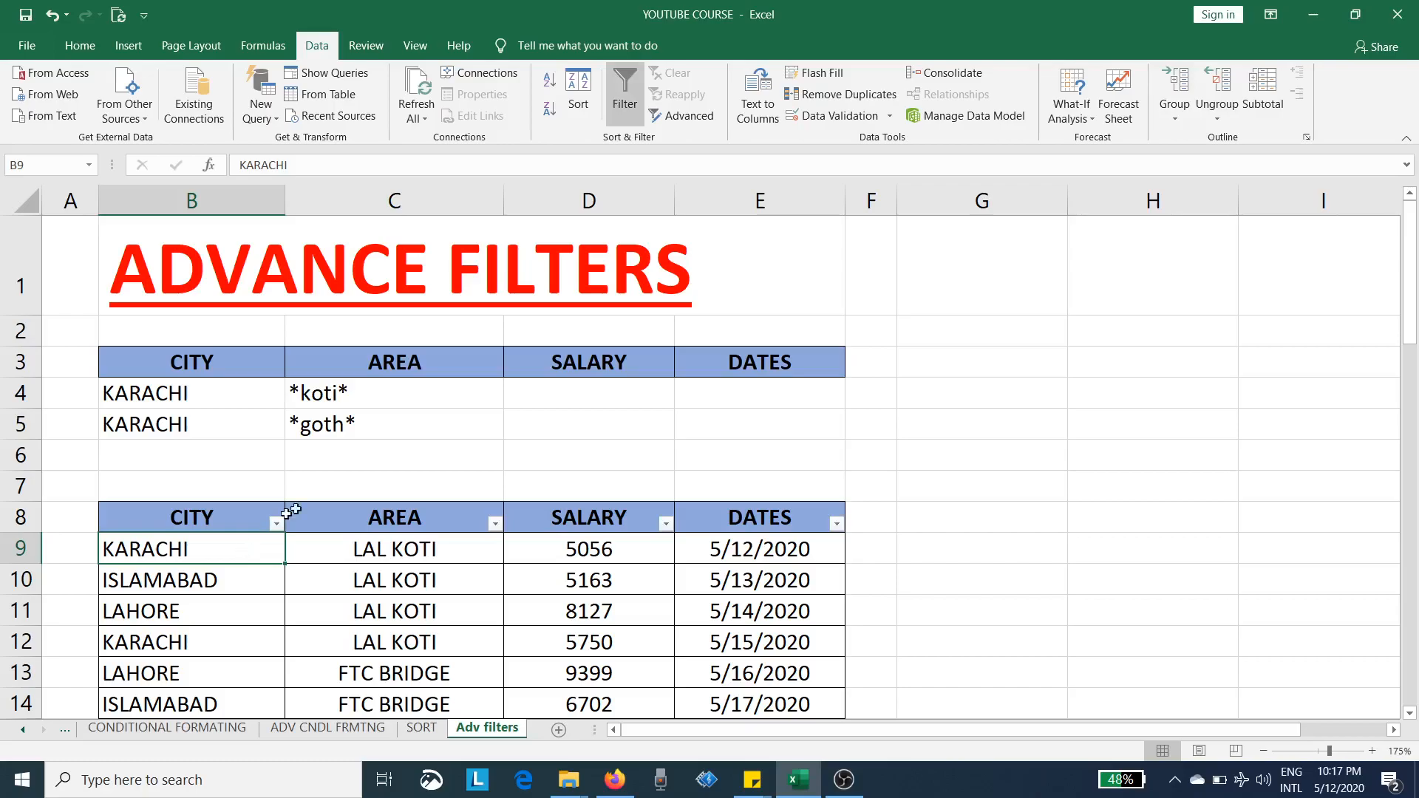
Enter the note "ctrl", "shift" and "l" in cells G7, G8 and G9.
{"action": "left_click", "coordinate": [1004, 485]}
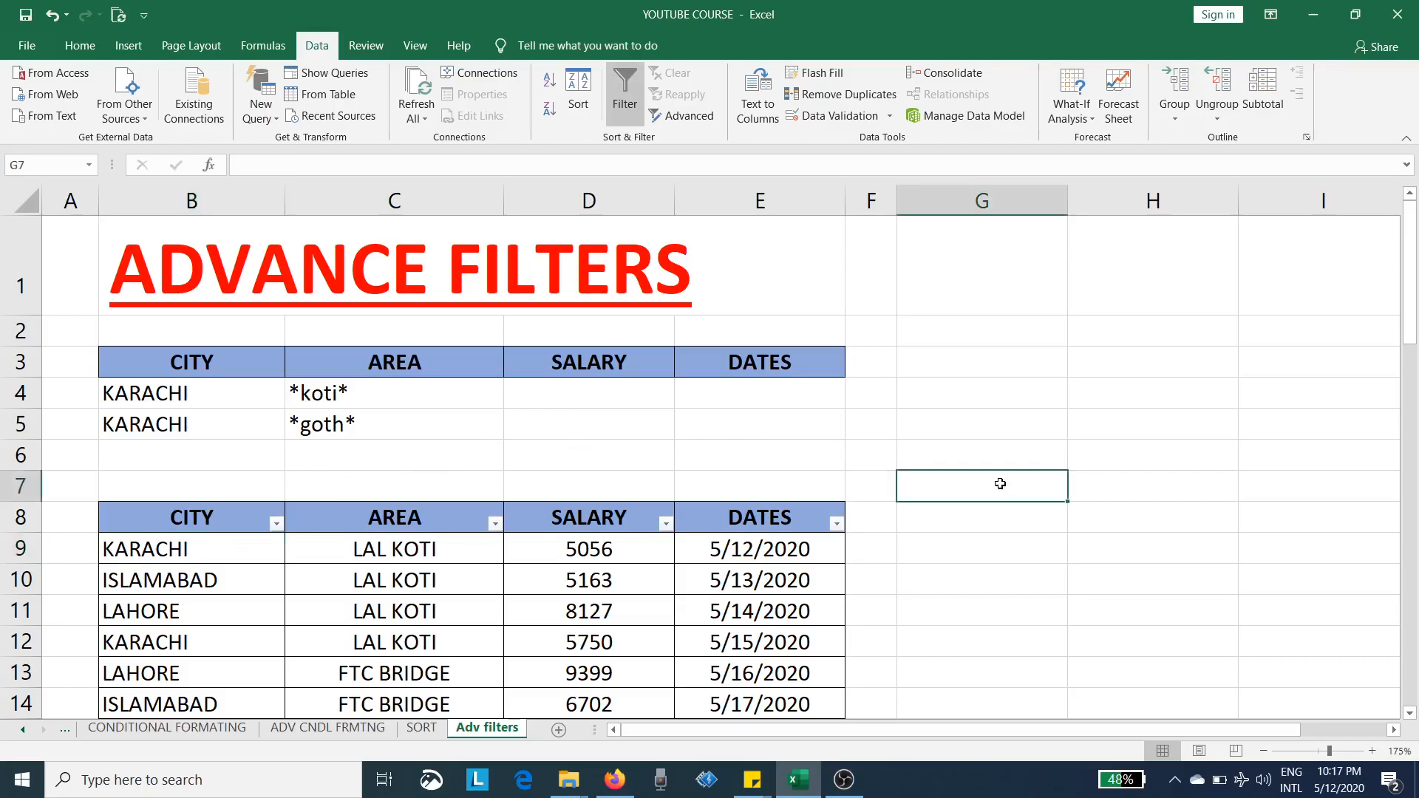
{"action": "type", "text": "ctrl"}
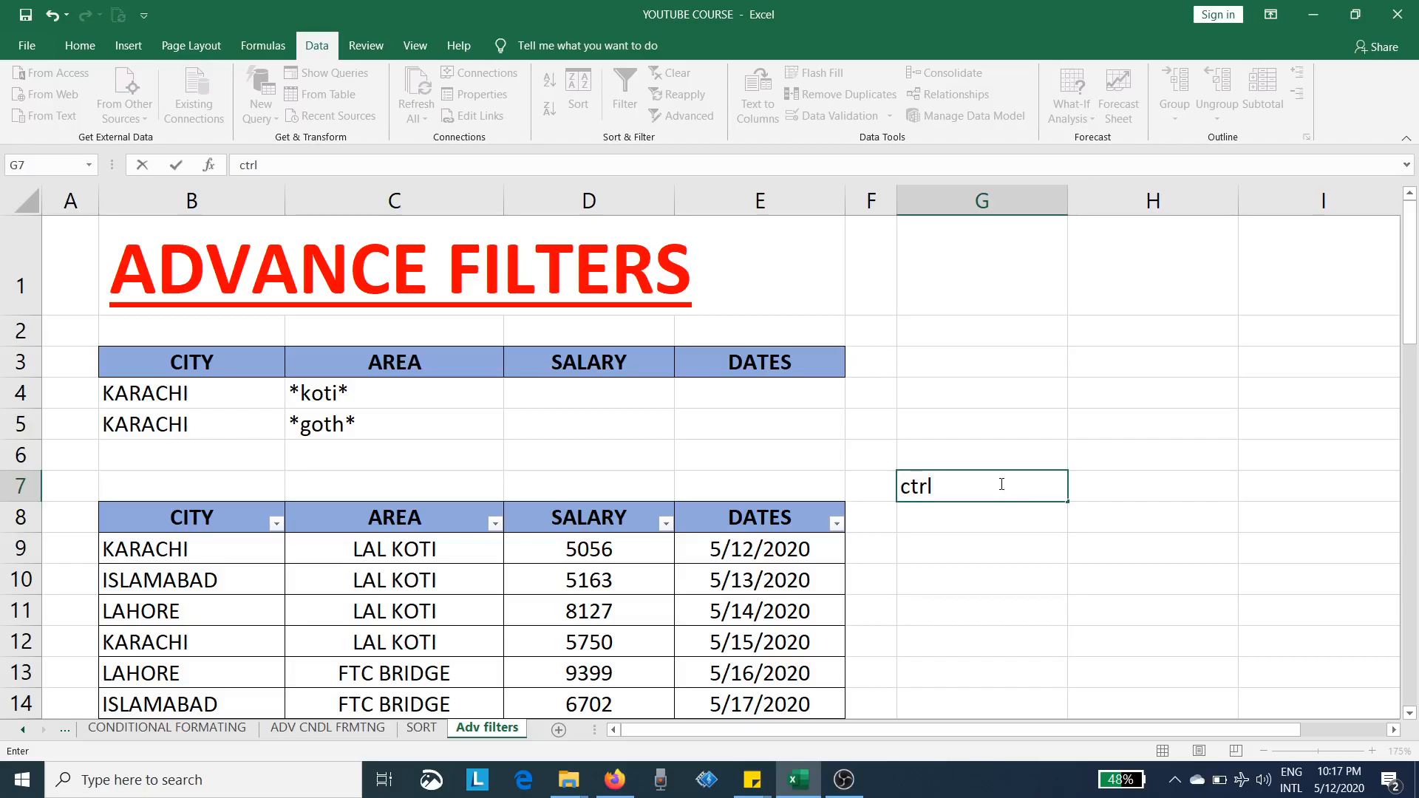
{"action": "key", "text": "Return"}
{"action": "type", "text": "s"}
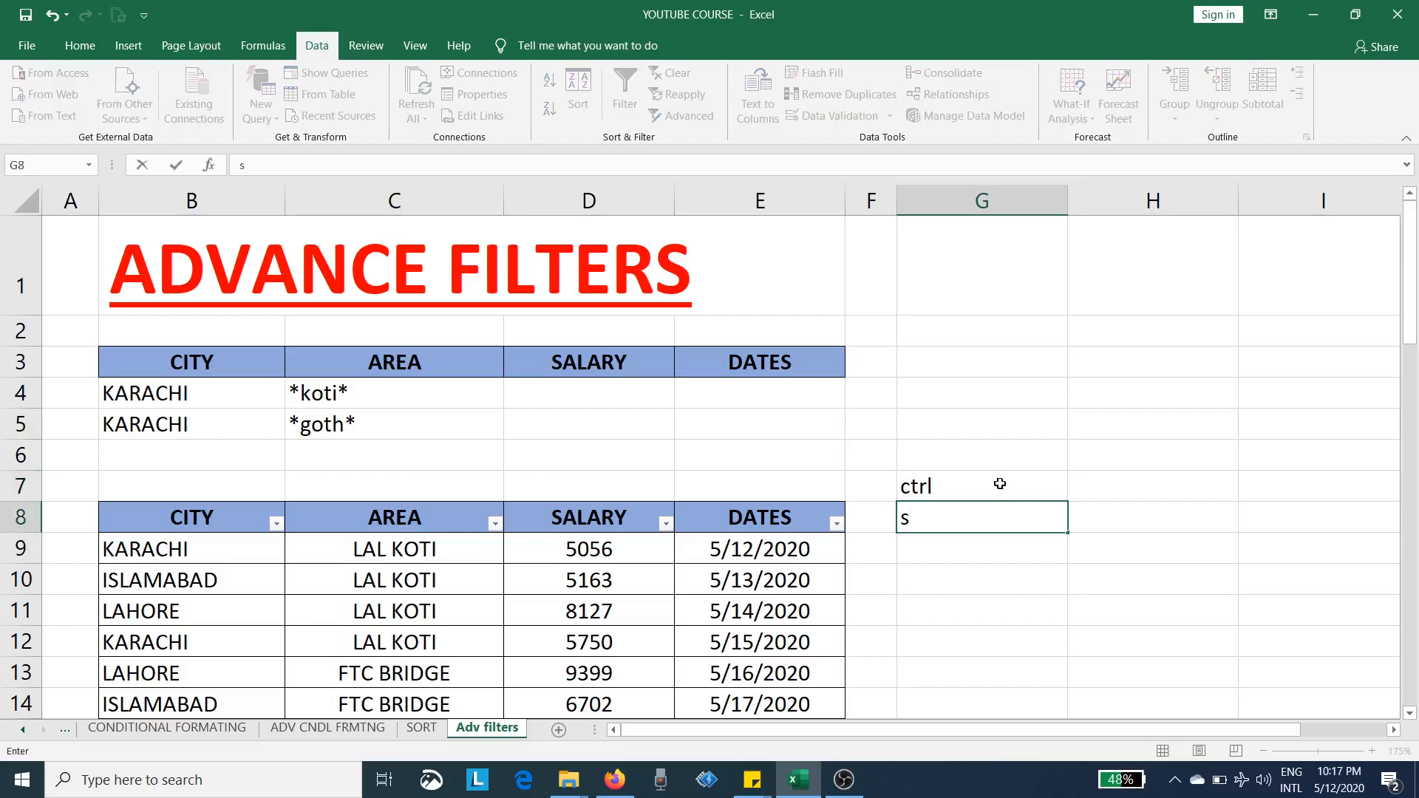
{"action": "type", "text": "hift"}
{"action": "key", "text": "Return"}
{"action": "type", "text": "l"}
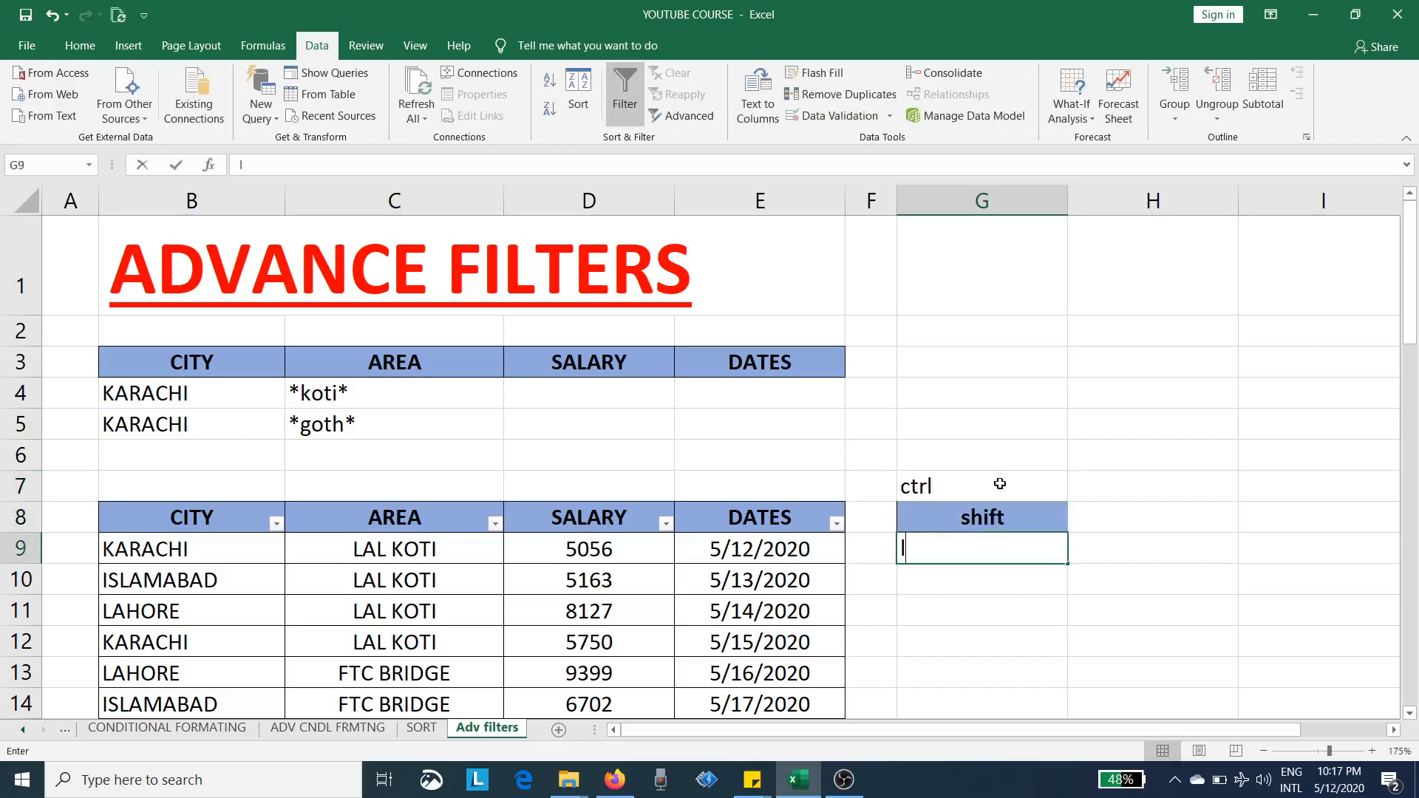
{"action": "key", "text": "Return"}
Delete the note in G7:G9 and remove the cells' fill colour.
{"action": "left_click_drag", "start_coordinate": [946, 485], "coordinate": [955, 556]}
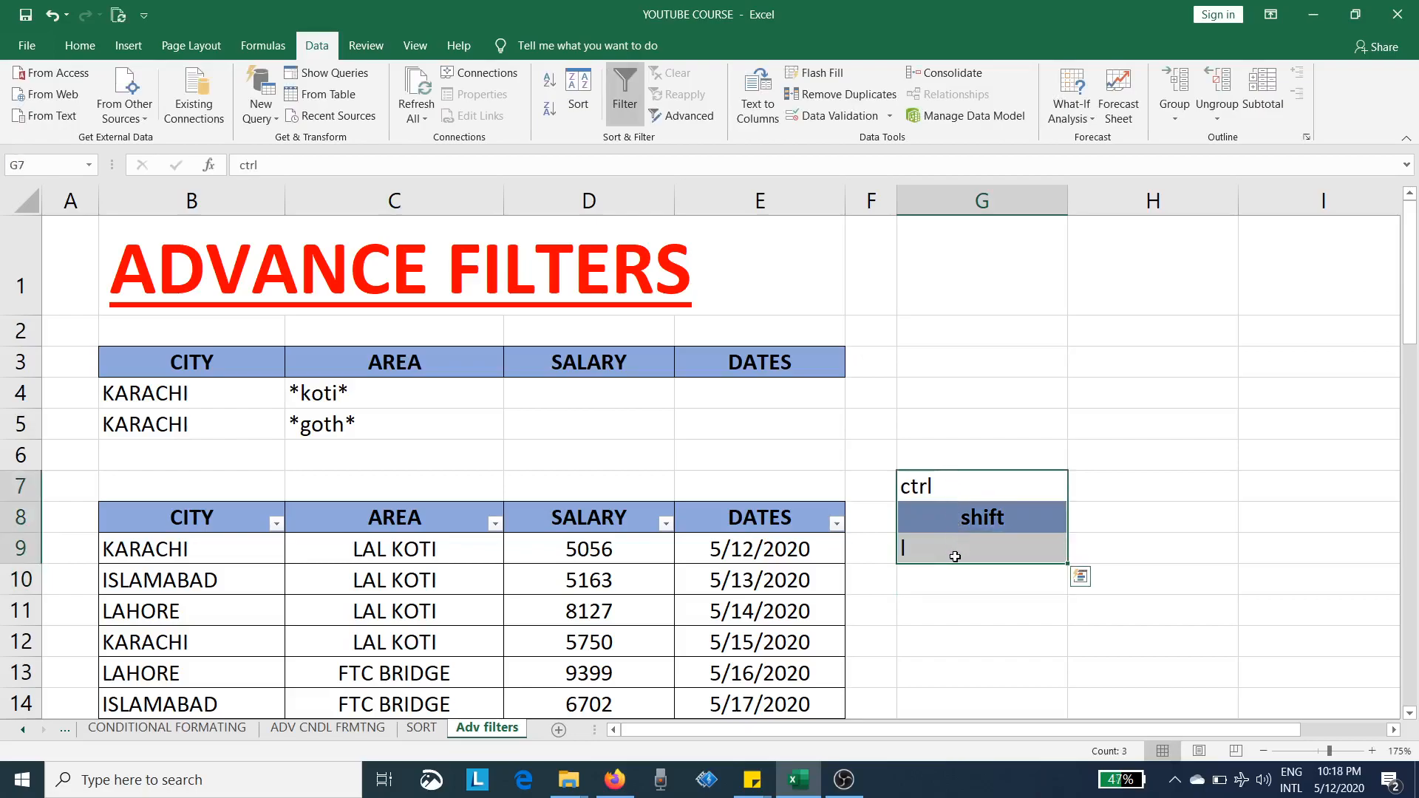
{"action": "key", "text": "Delete"}
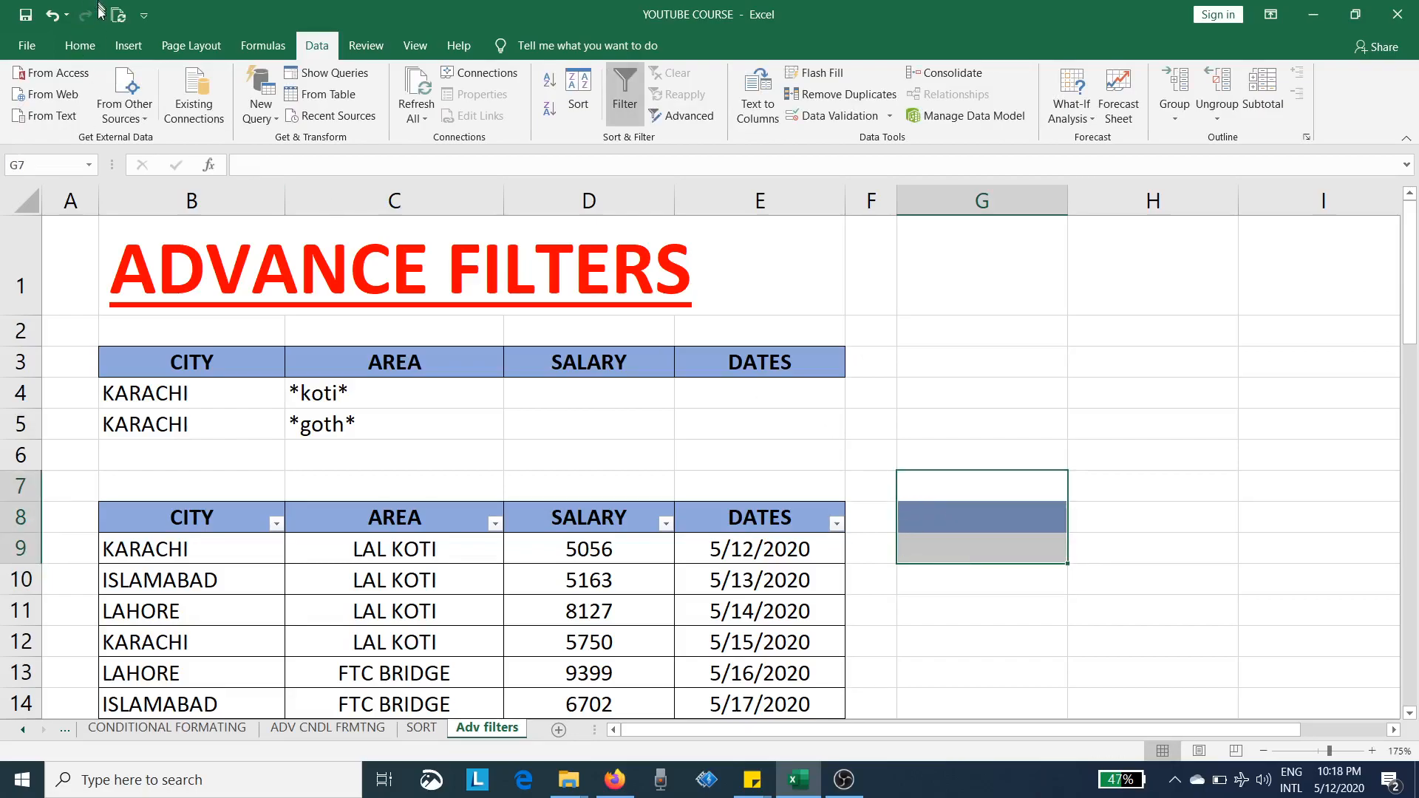
{"action": "left_click", "coordinate": [90, 56]}
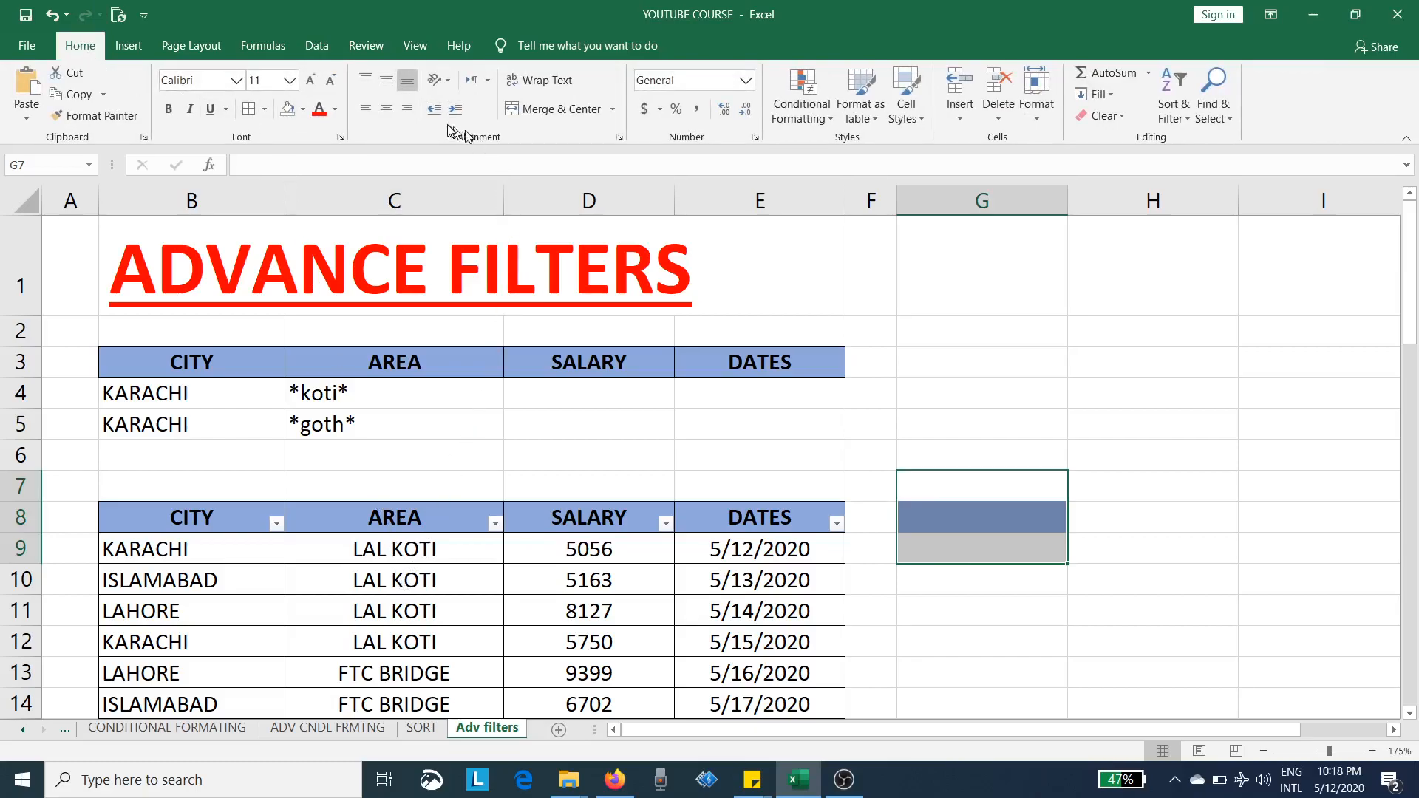
{"action": "left_click", "coordinate": [287, 109]}
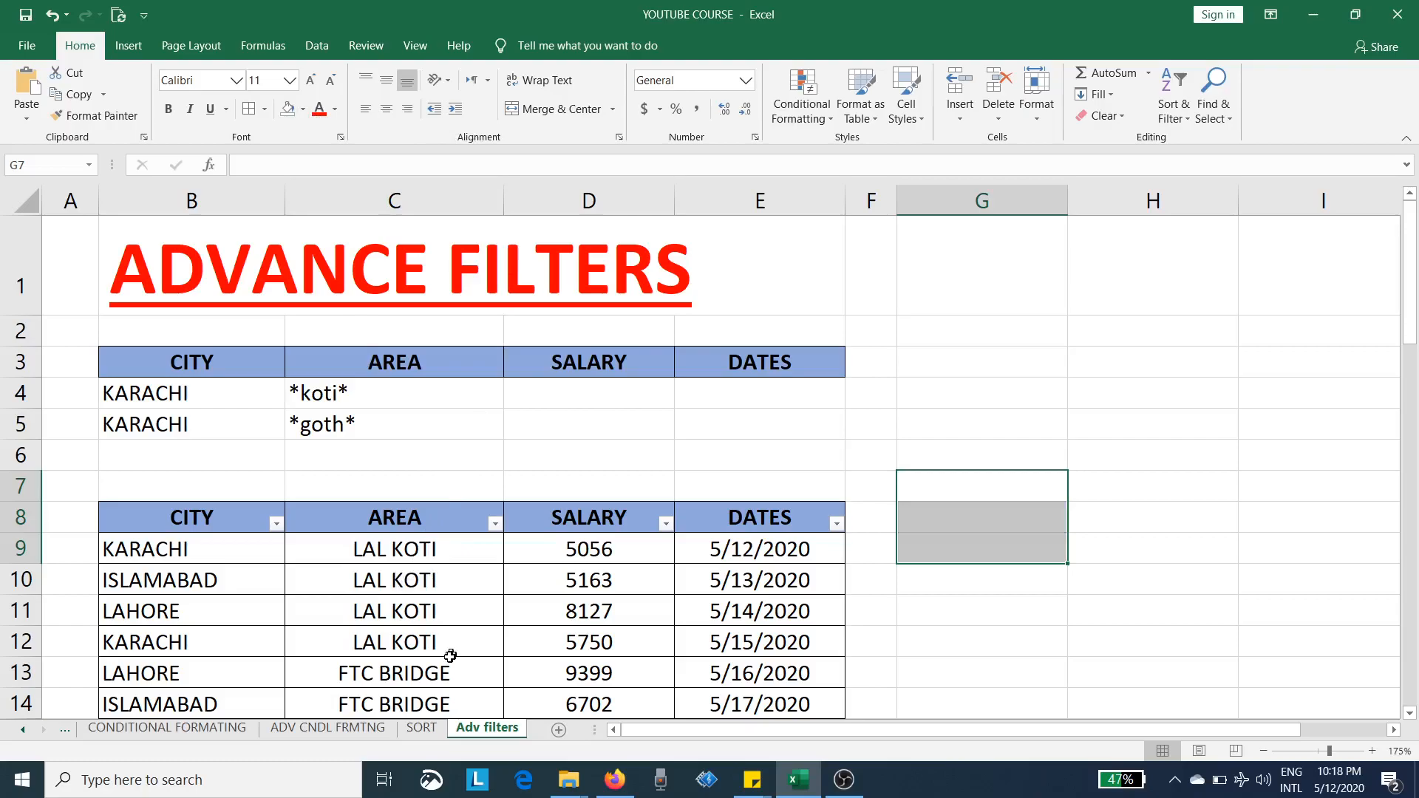
View the filter options of the CITY, AREA, SALARY and DATES columns and turn the table's filters off.
{"action": "scroll", "coordinate": [441, 647], "scroll_direction": "down", "scroll_amount": 2}
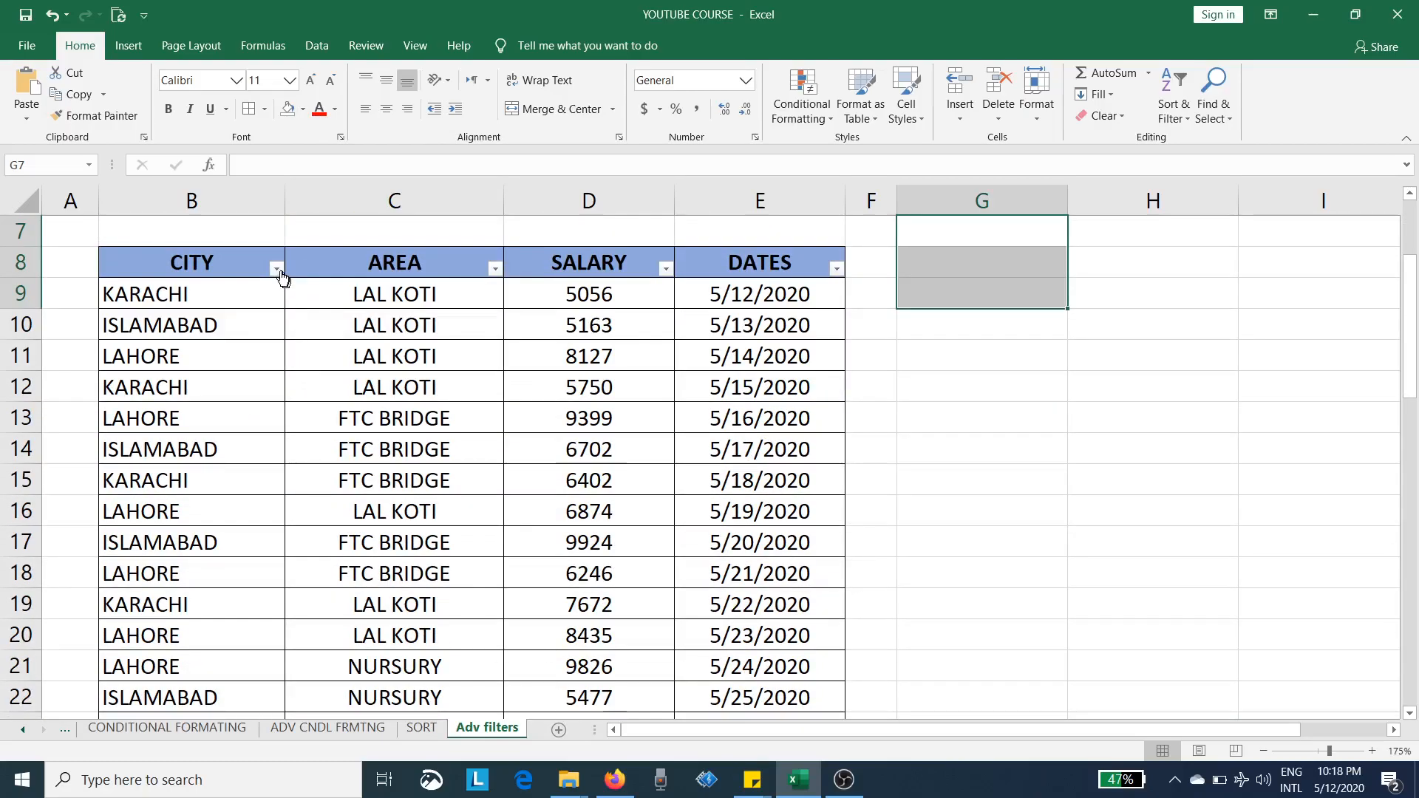
{"action": "left_click", "coordinate": [276, 269]}
{"action": "left_click", "coordinate": [496, 271]}
{"action": "left_click", "coordinate": [495, 269]}
{"action": "left_click", "coordinate": [664, 274]}
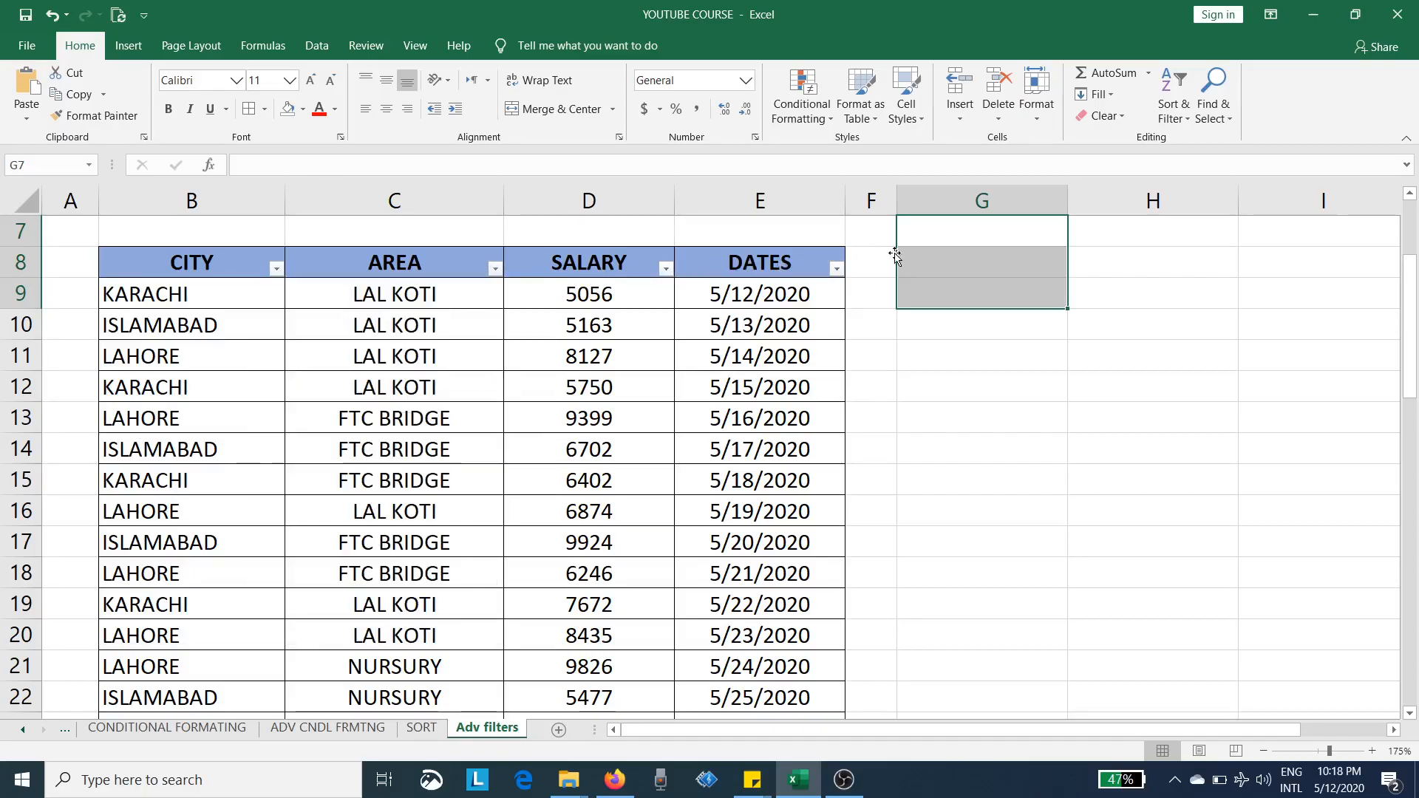
{"action": "left_click", "coordinate": [836, 269]}
{"action": "scroll", "coordinate": [591, 480], "scroll_direction": "up", "scroll_amount": 2}
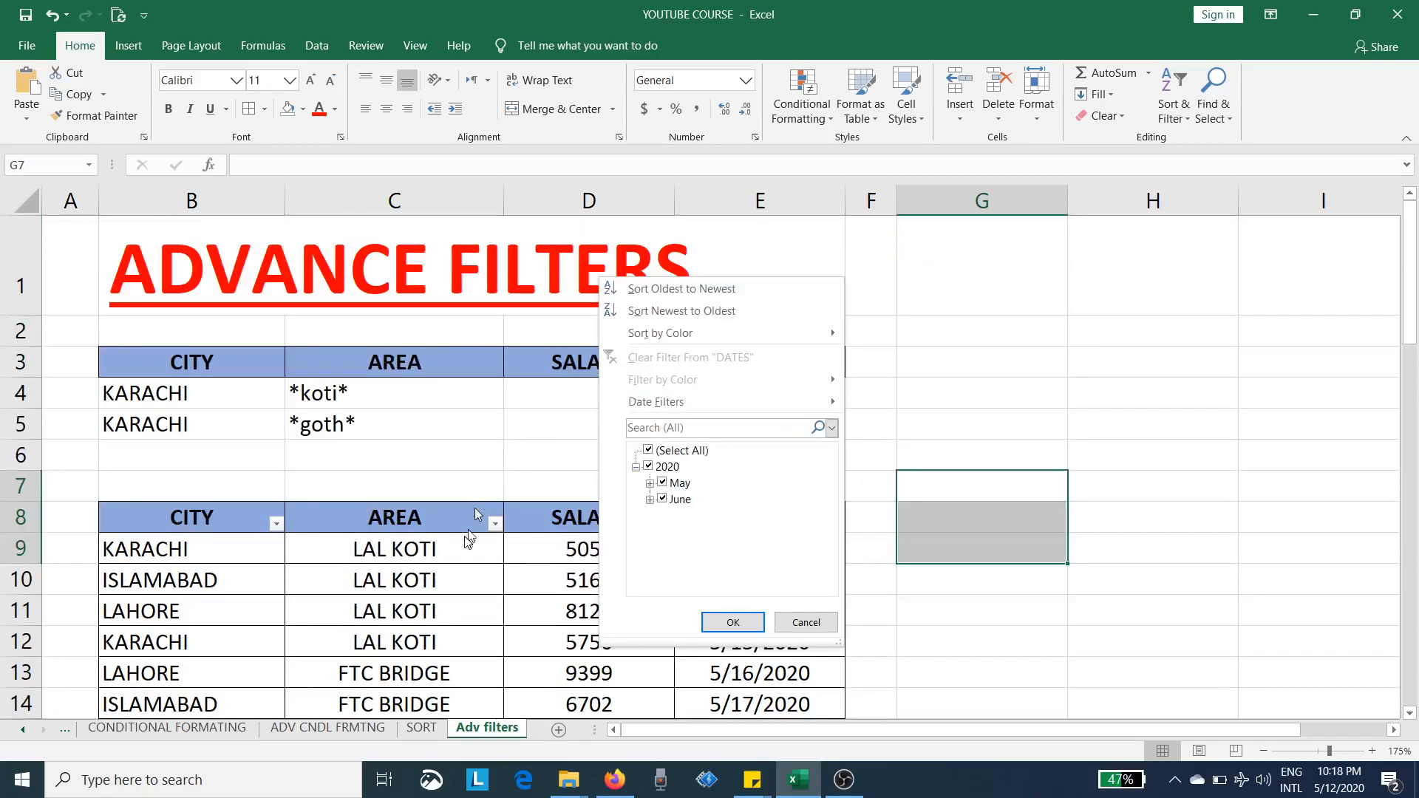
{"action": "left_click", "coordinate": [459, 558]}
{"action": "key", "text": "ctrl+shift+l"}
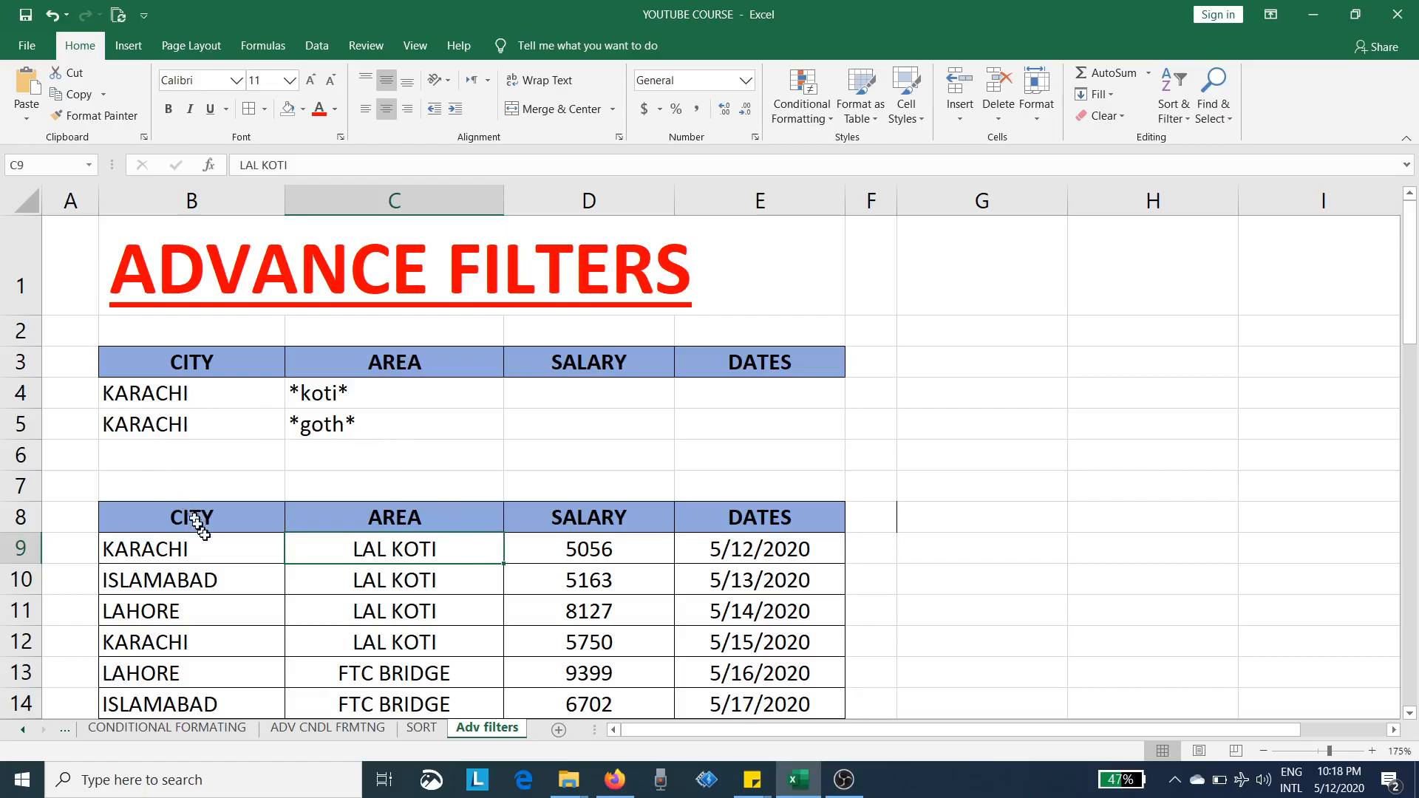
Look through the data table down to its last row and clear the old criteria from B4:C5.
{"action": "scroll", "coordinate": [211, 545], "scroll_direction": "down", "scroll_amount": 1}
{"action": "scroll", "coordinate": [211, 545], "scroll_direction": "down", "scroll_amount": 6}
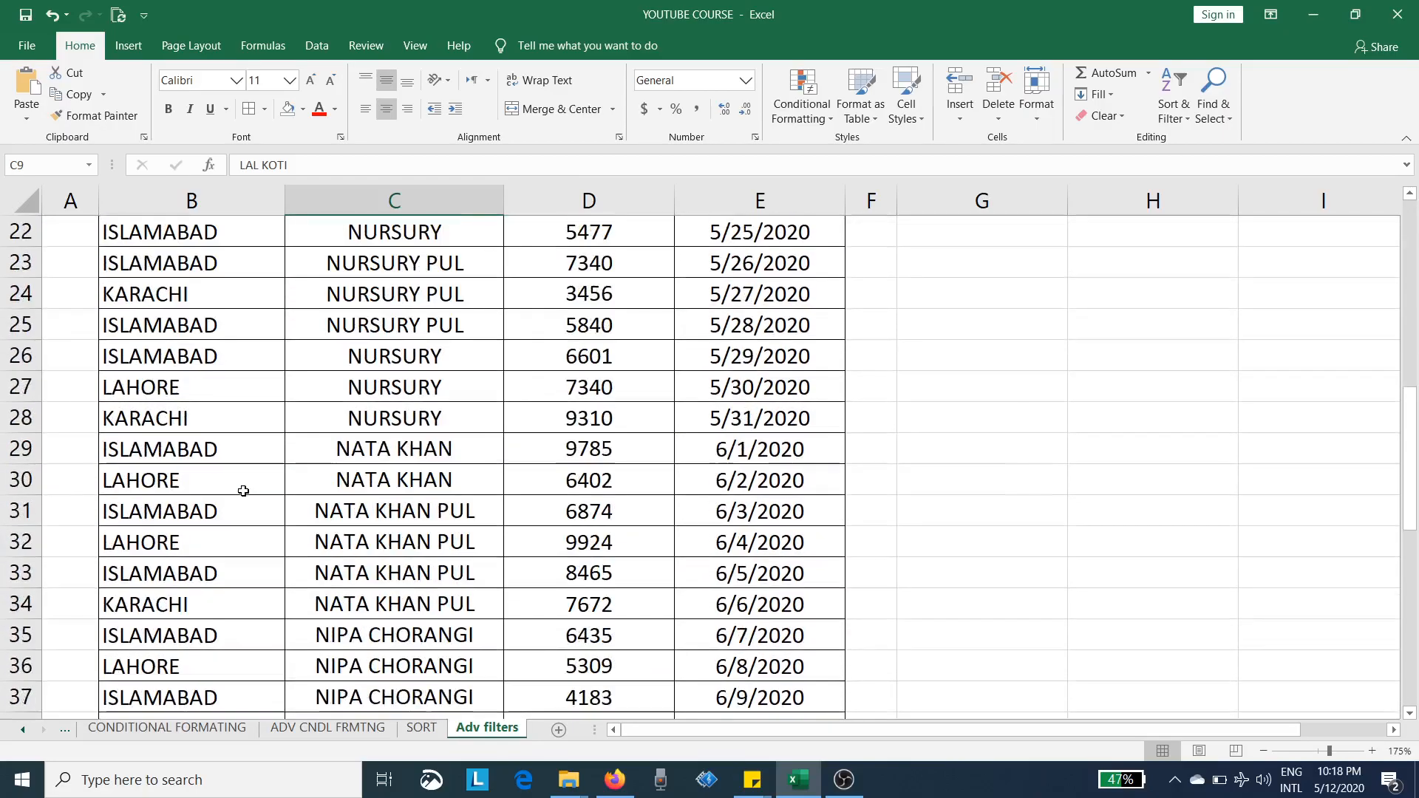
{"action": "scroll", "coordinate": [286, 559], "scroll_direction": "down", "scroll_amount": 7}
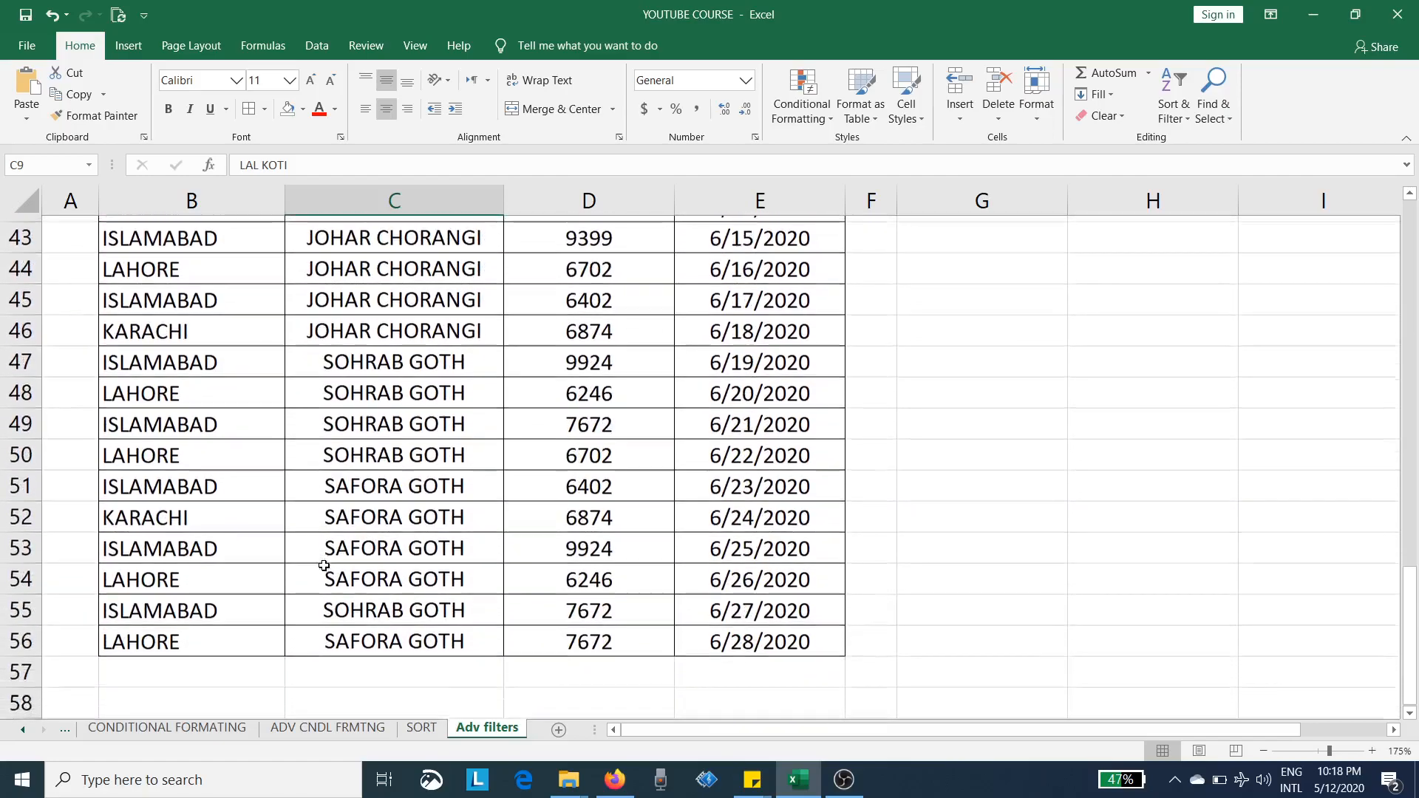
{"action": "scroll", "coordinate": [288, 587], "scroll_direction": "up", "scroll_amount": 14}
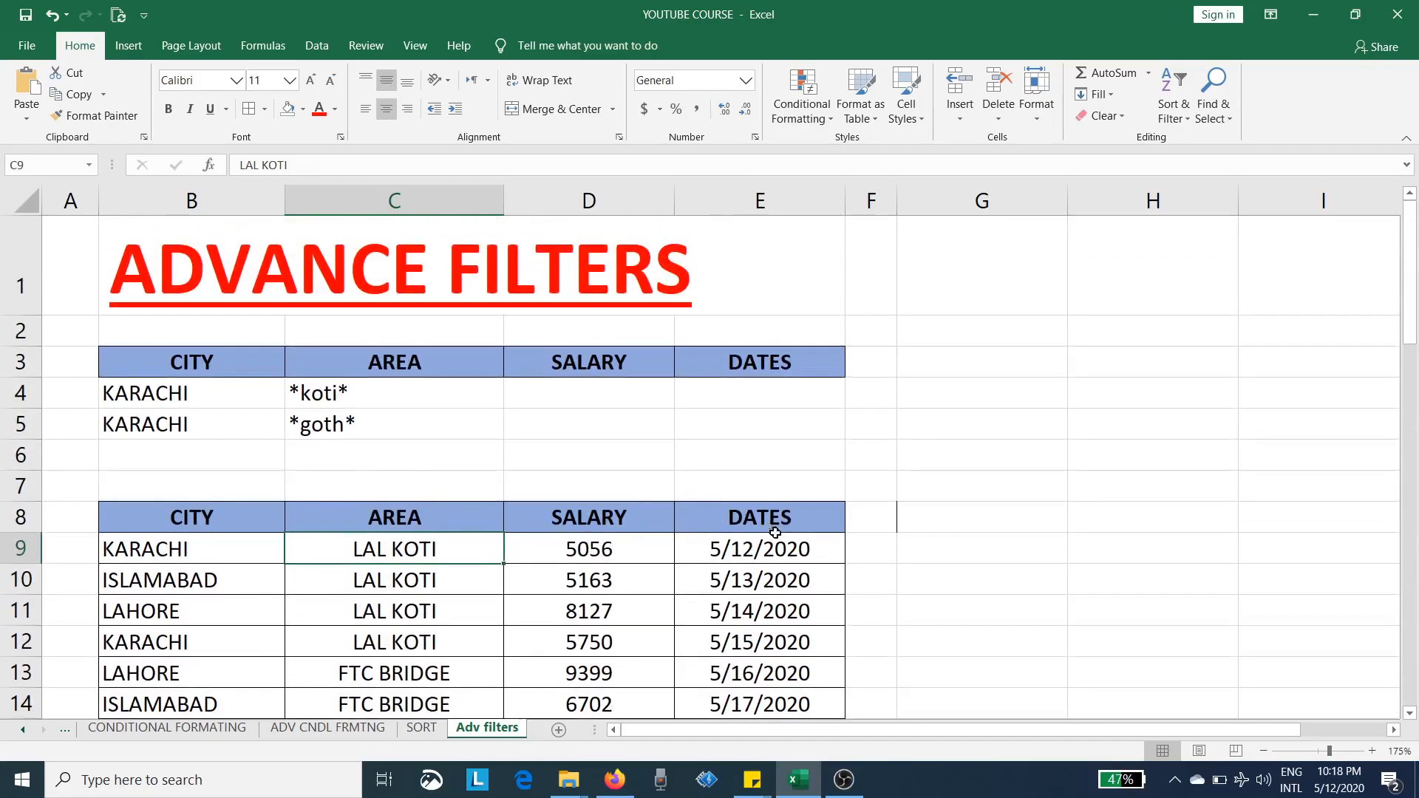
{"action": "left_click_drag", "start_coordinate": [164, 399], "coordinate": [342, 431]}
{"action": "key", "text": "Delete"}
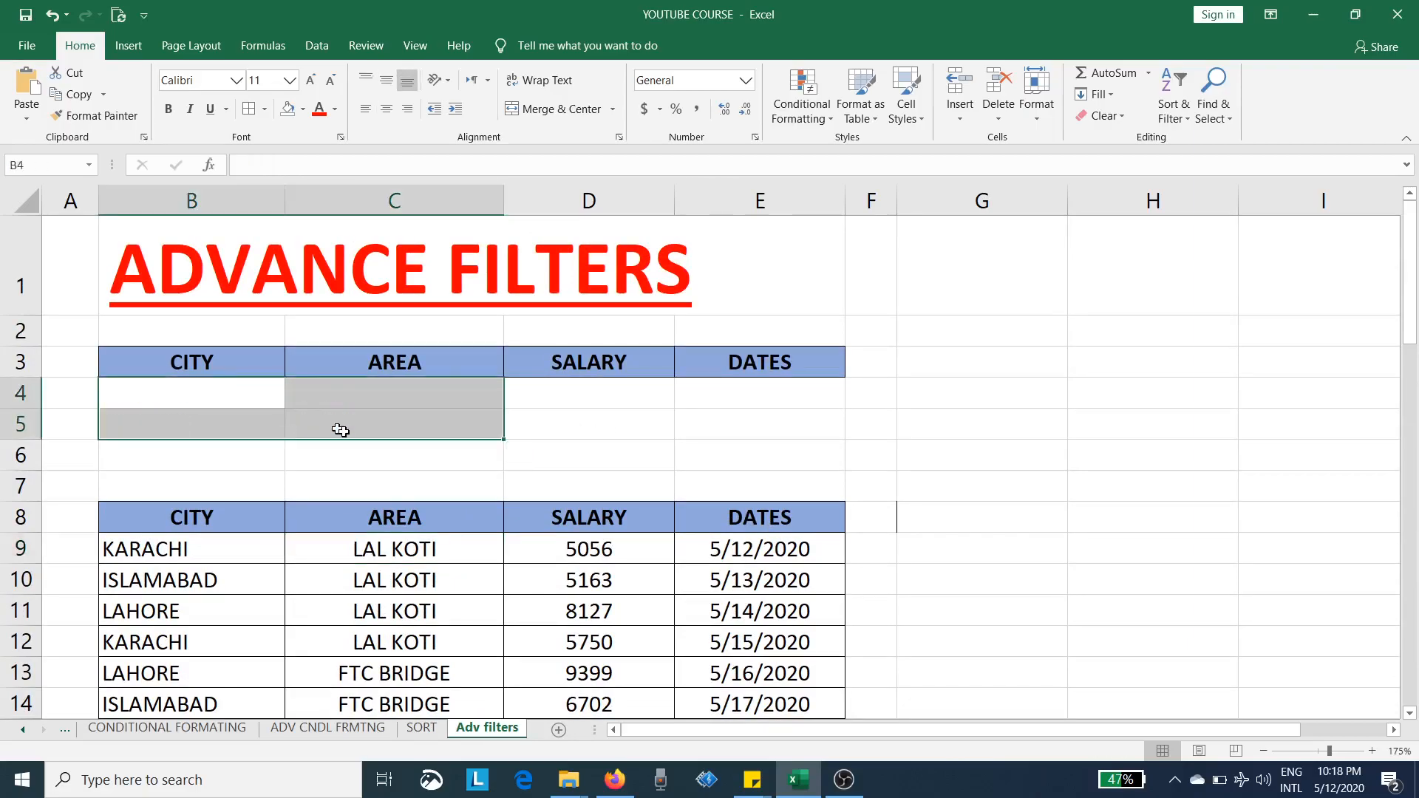
Open Advanced Filter for the data table and check that the list range $B$8:$E$56 covers all rows.
{"action": "left_click", "coordinate": [337, 527]}
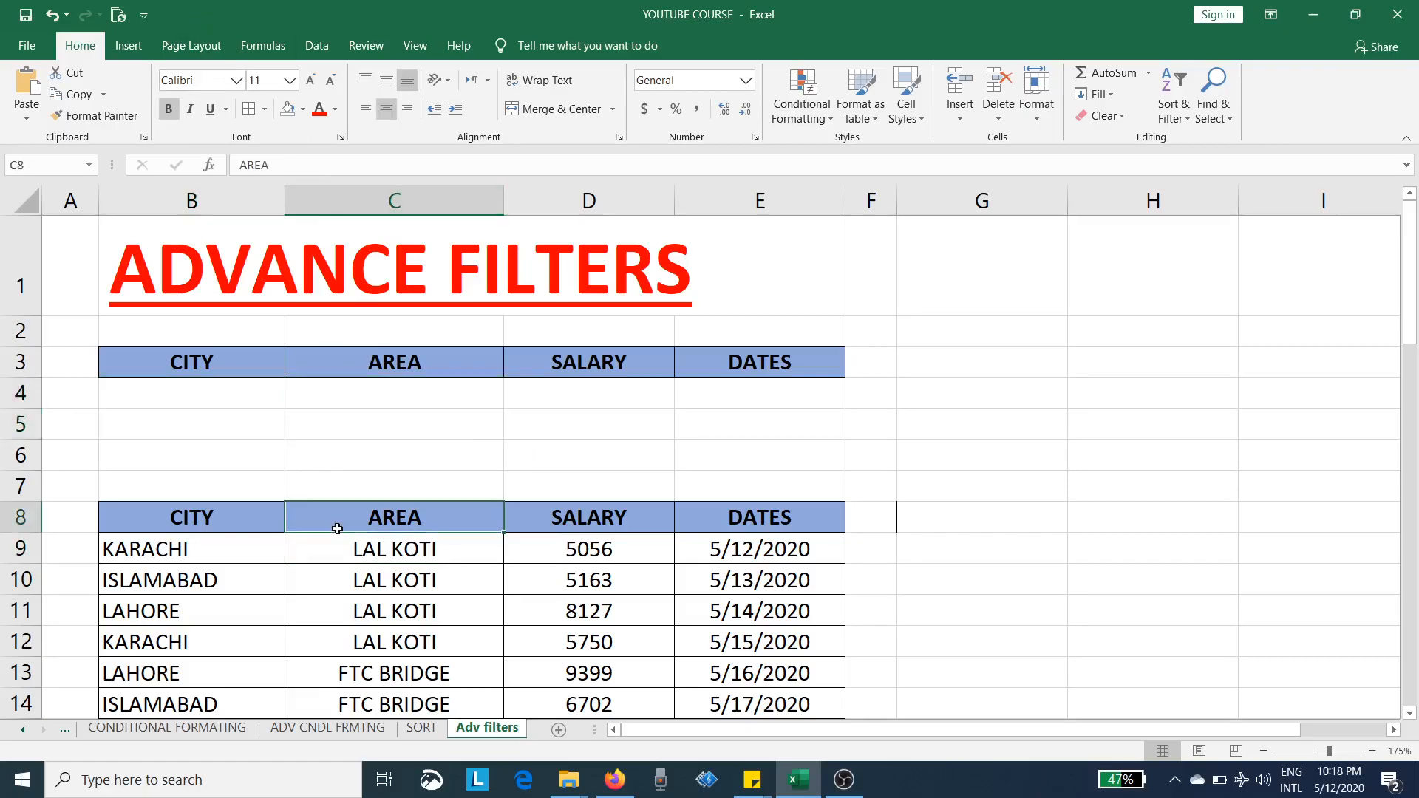
{"action": "left_click", "coordinate": [316, 46]}
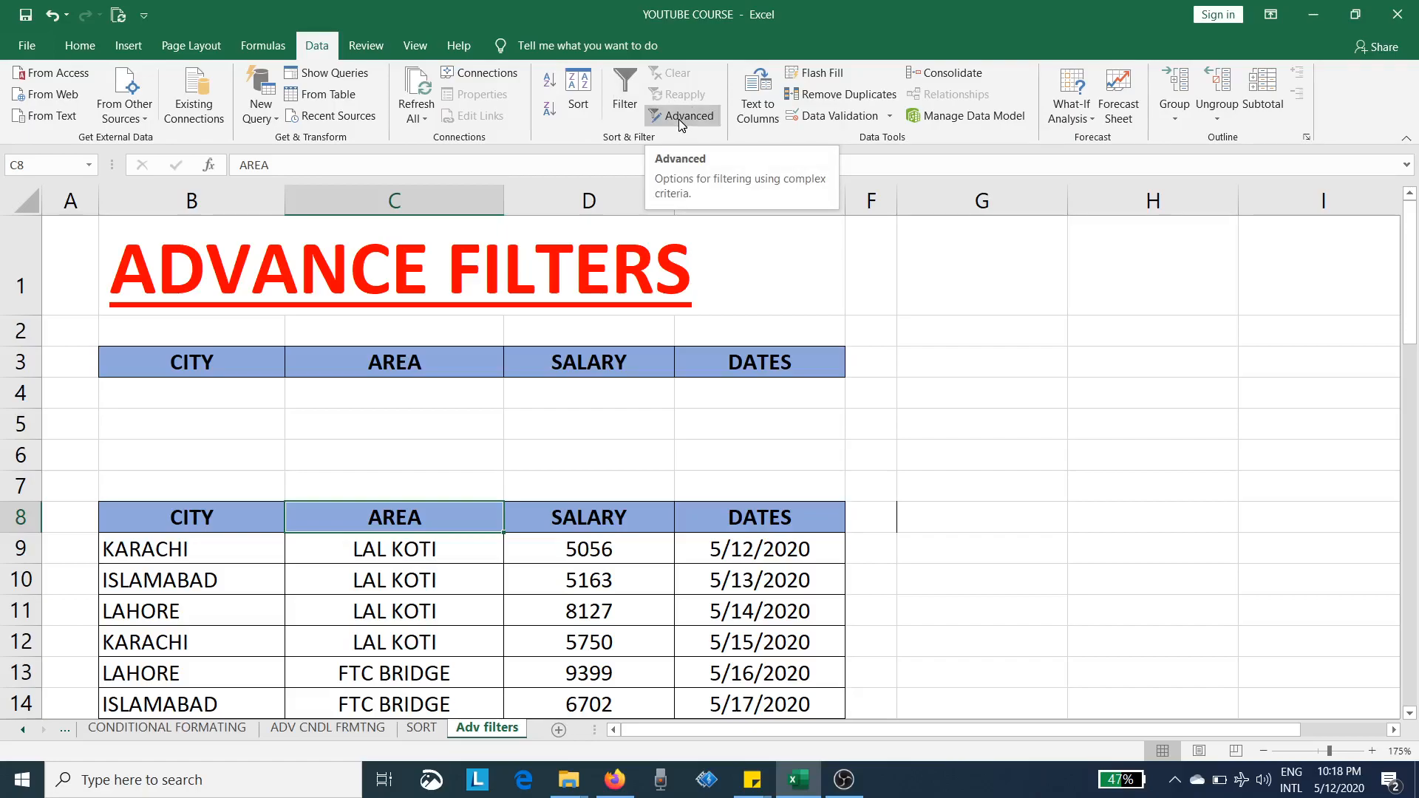
{"action": "left_click", "coordinate": [426, 579]}
{"action": "left_click", "coordinate": [562, 573]}
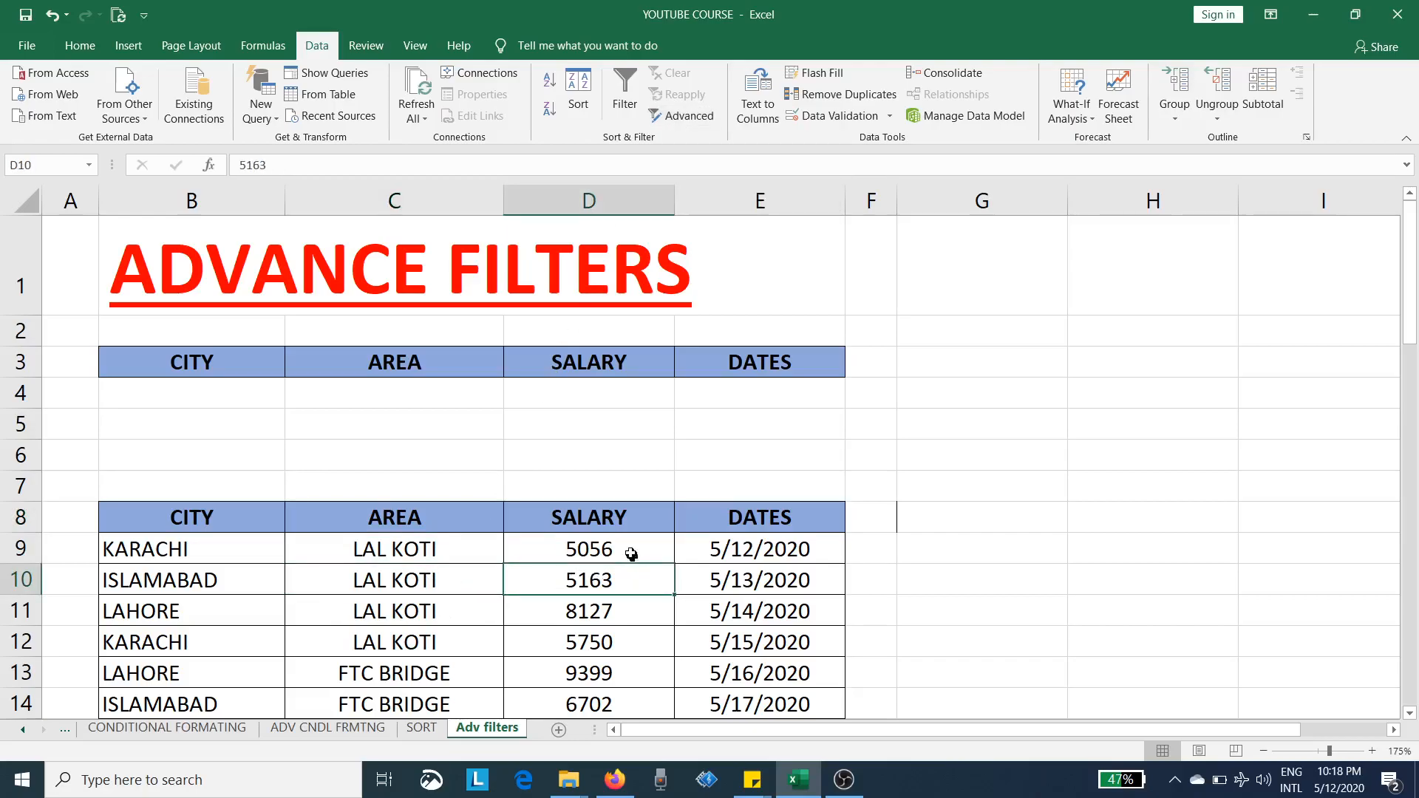
{"action": "left_click", "coordinate": [686, 116]}
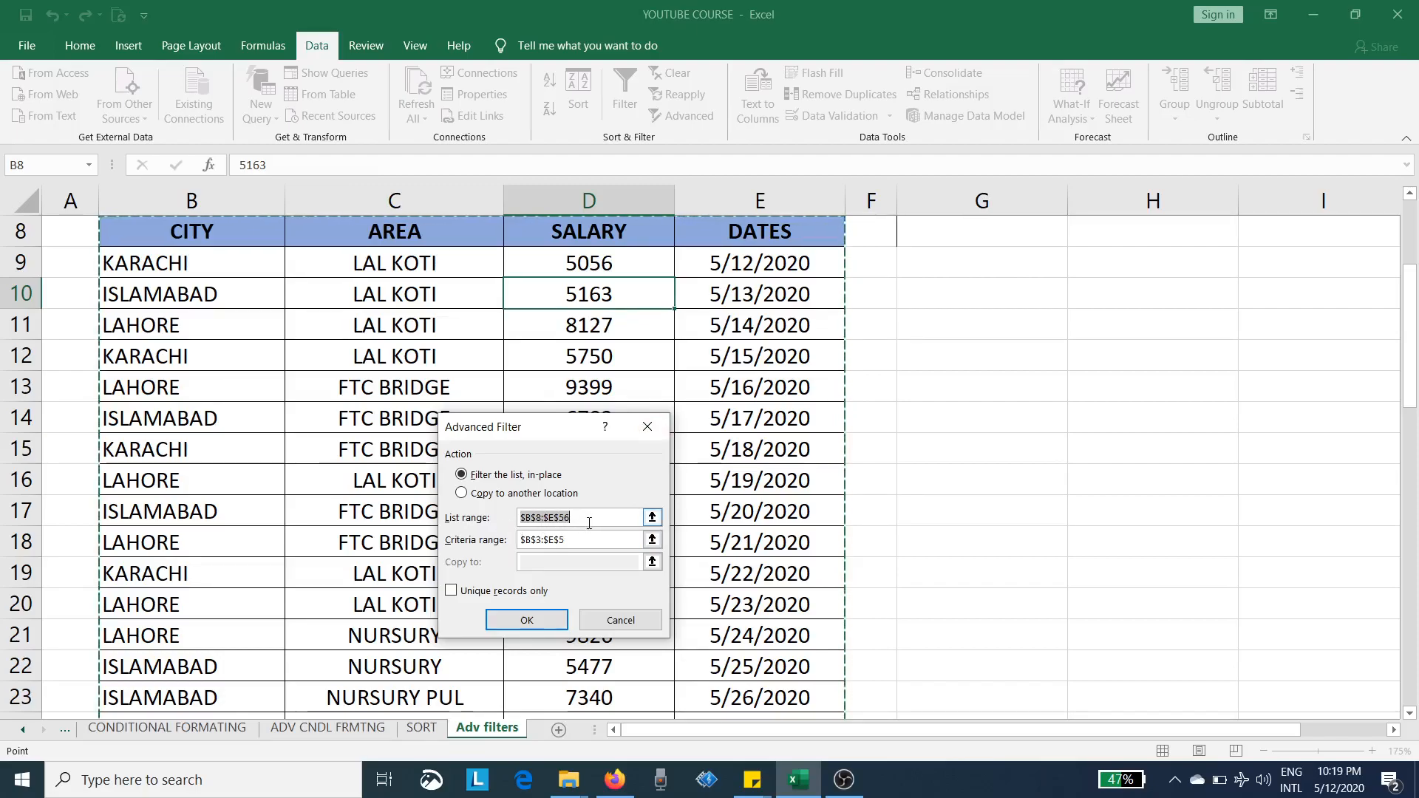
{"action": "scroll", "coordinate": [835, 465], "scroll_direction": "down", "scroll_amount": 7}
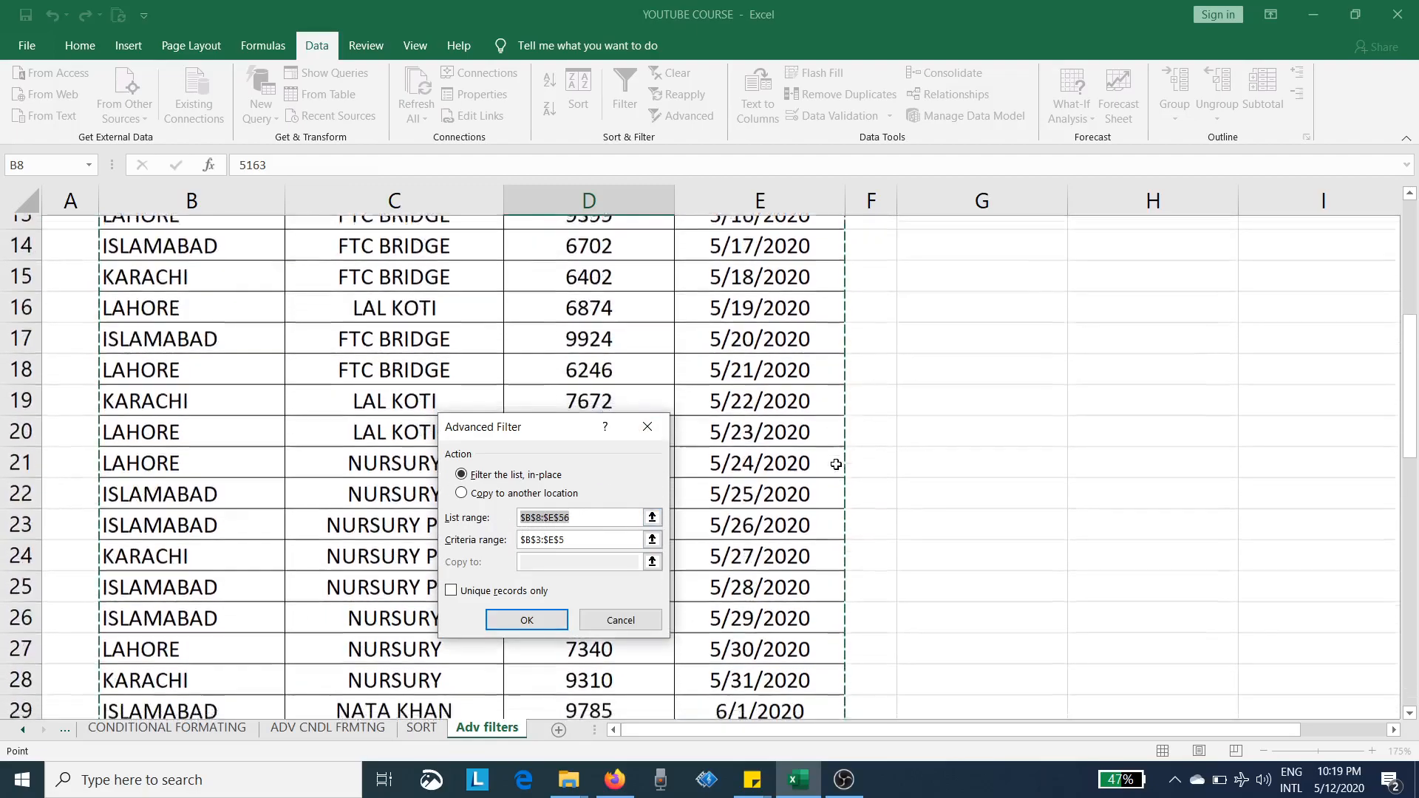
{"action": "scroll", "coordinate": [837, 464], "scroll_direction": "down", "scroll_amount": 5}
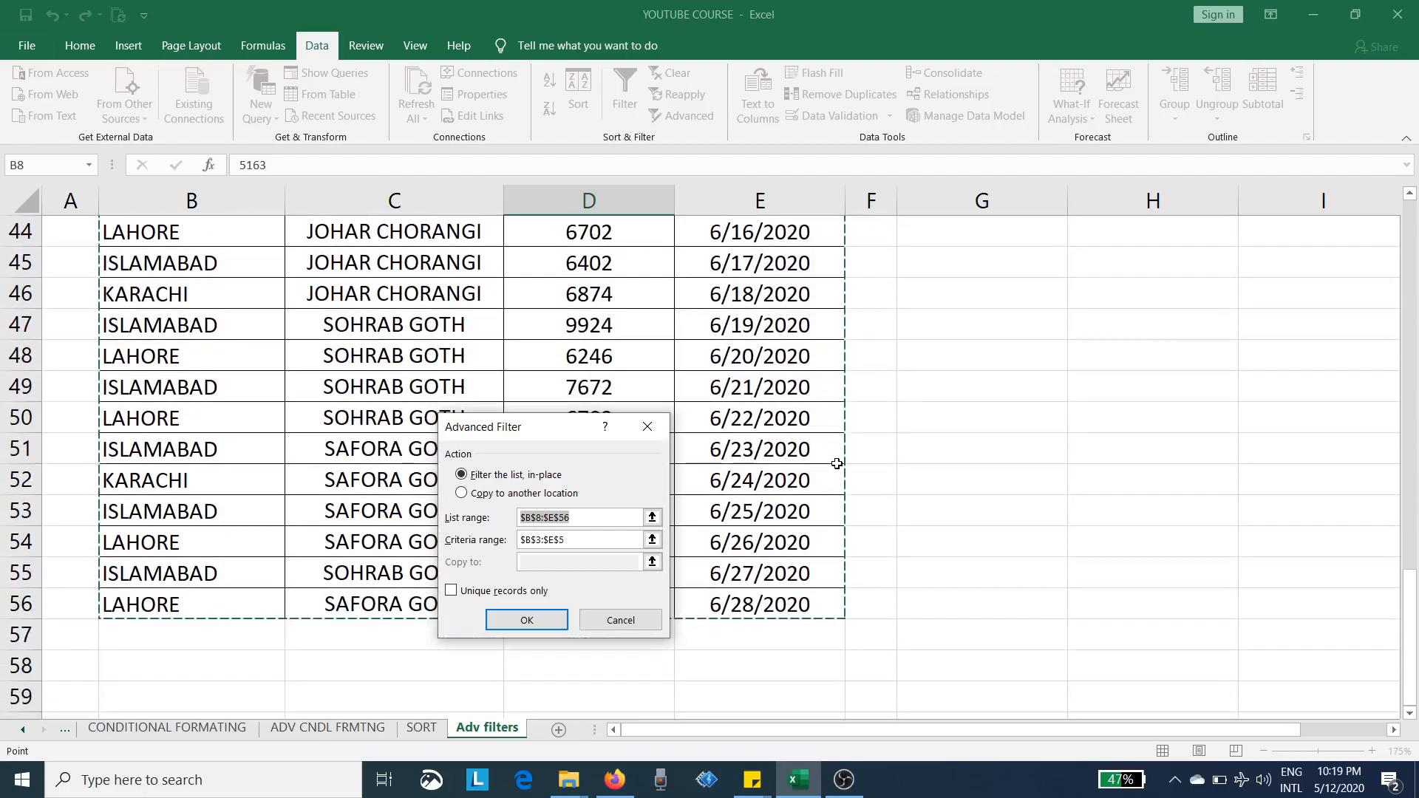
{"action": "scroll", "coordinate": [810, 519], "scroll_direction": "up", "scroll_amount": 14}
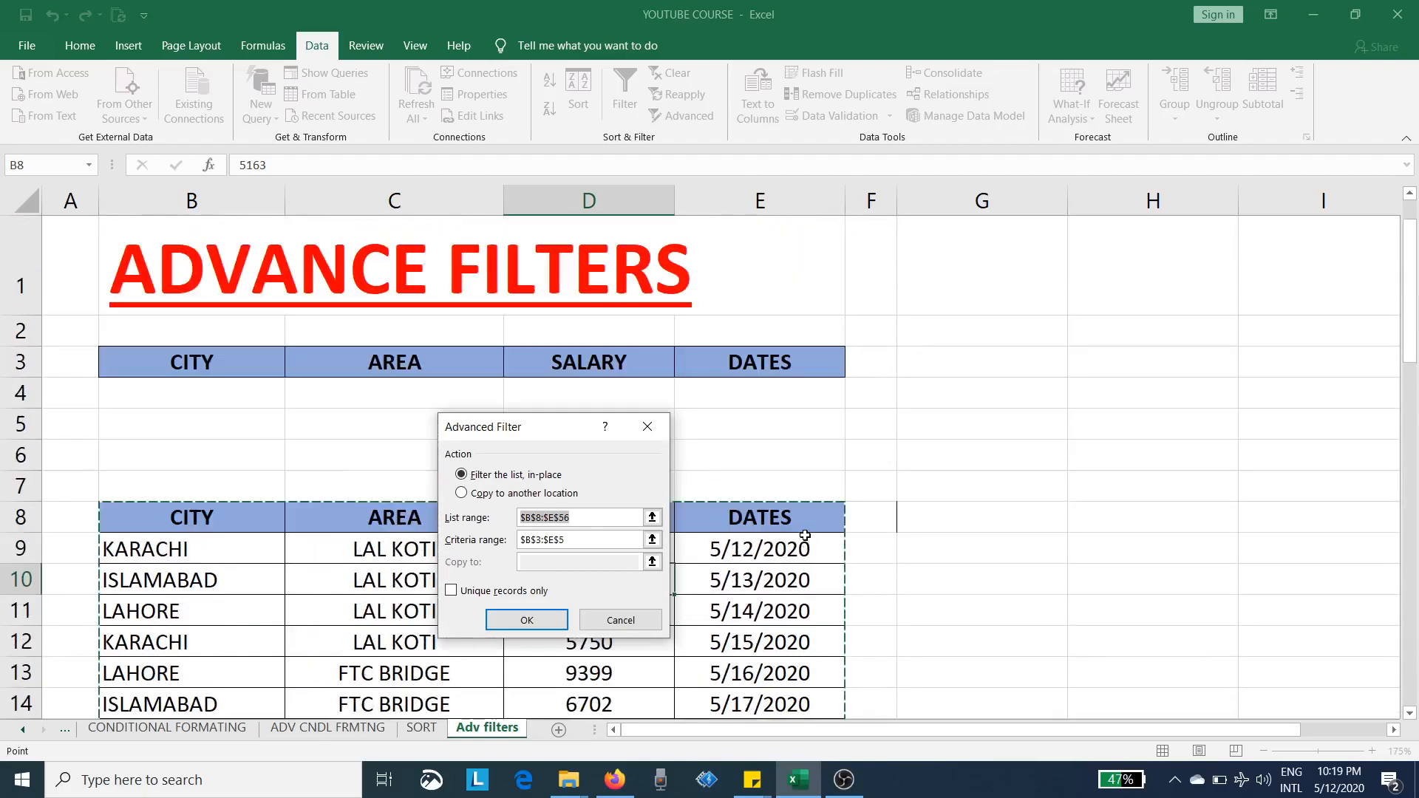
Set the Advanced Filter criteria range to $B$3:$E$4 and apply the filter in place.
{"action": "left_click_drag", "start_coordinate": [549, 436], "coordinate": [945, 267]}
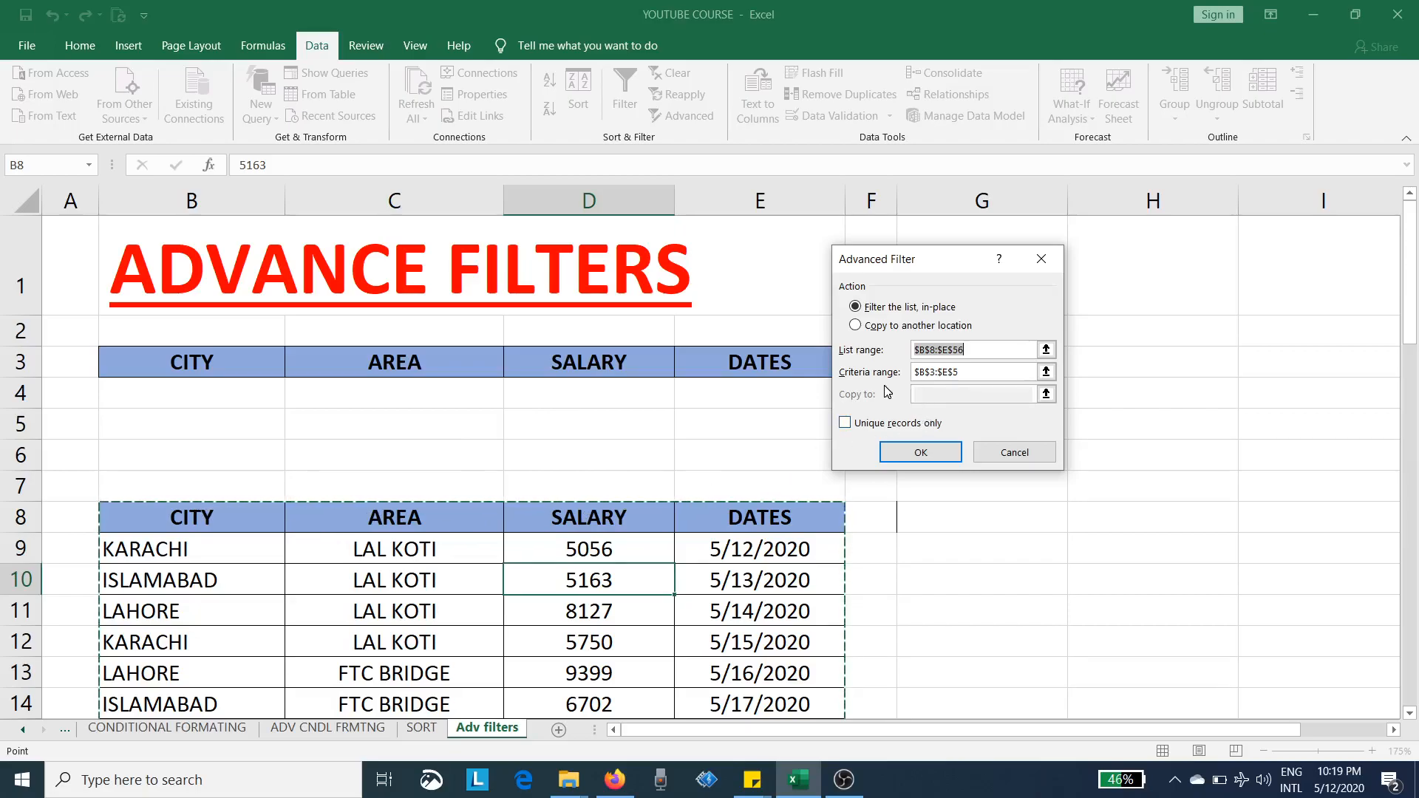
{"action": "left_click", "coordinate": [1045, 377]}
{"action": "left_click_drag", "start_coordinate": [174, 362], "coordinate": [795, 384]}
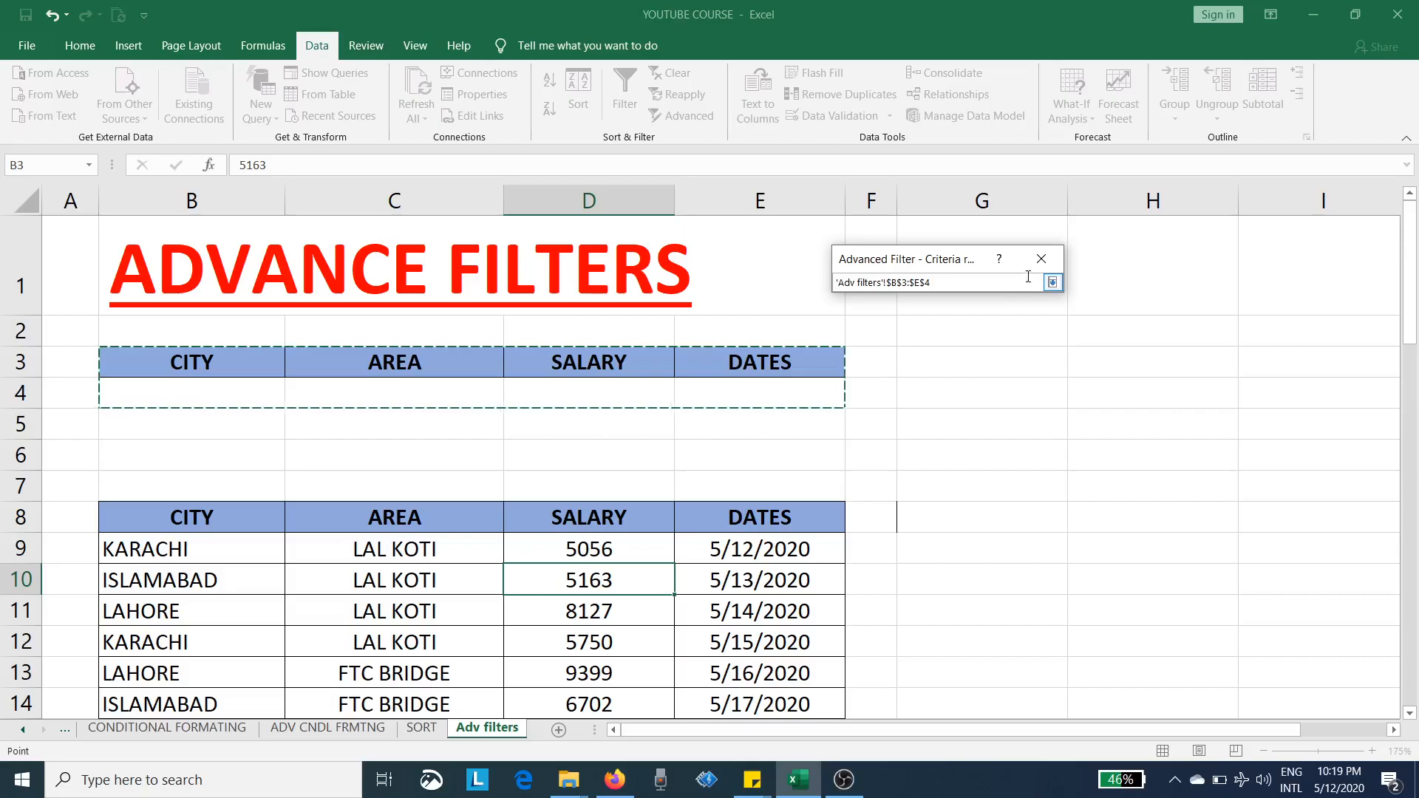
{"action": "left_click", "coordinate": [1052, 282]}
{"action": "left_click", "coordinate": [917, 453]}
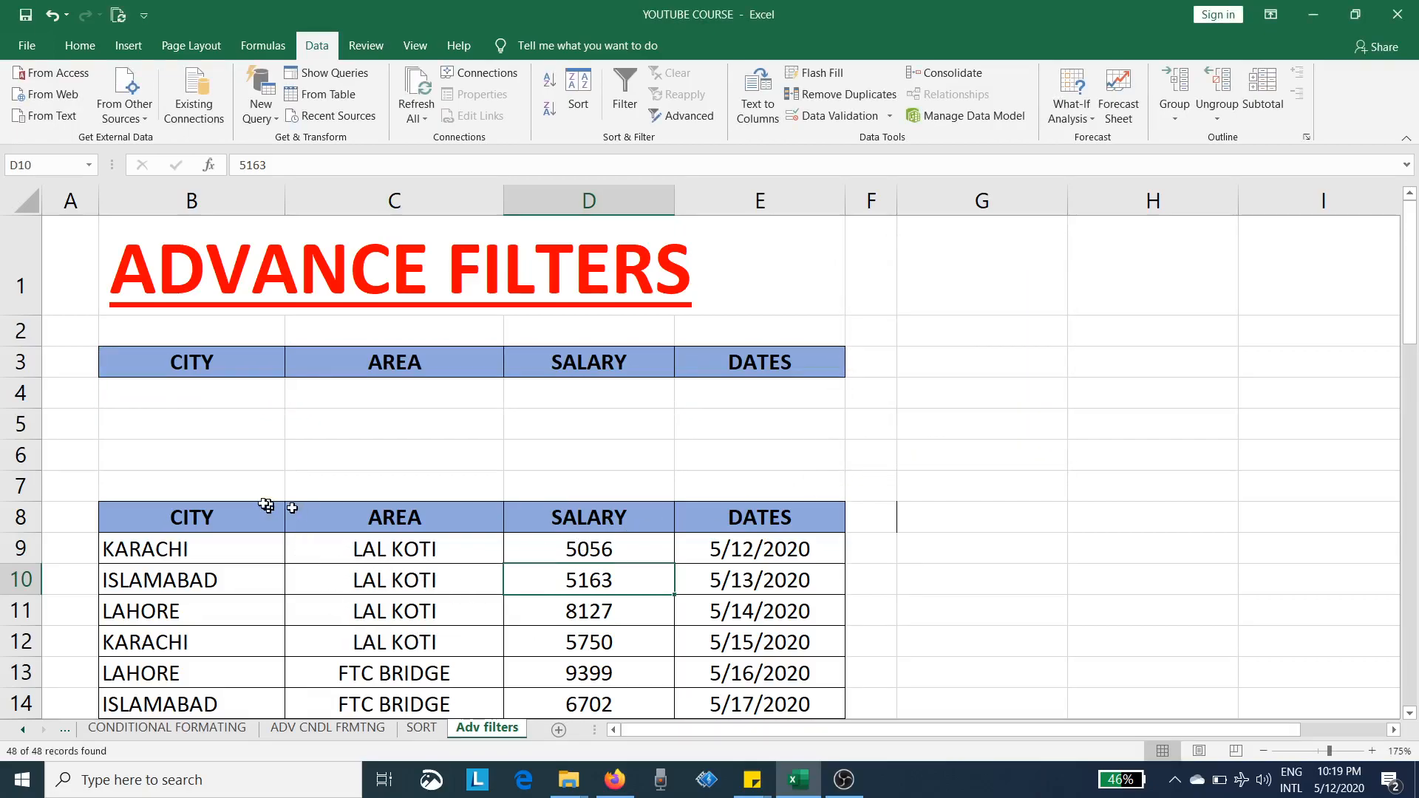
Enter "karachi" as the CITY criterion in cell B4.
{"action": "left_click", "coordinate": [138, 399]}
{"action": "left_click", "coordinate": [355, 397]}
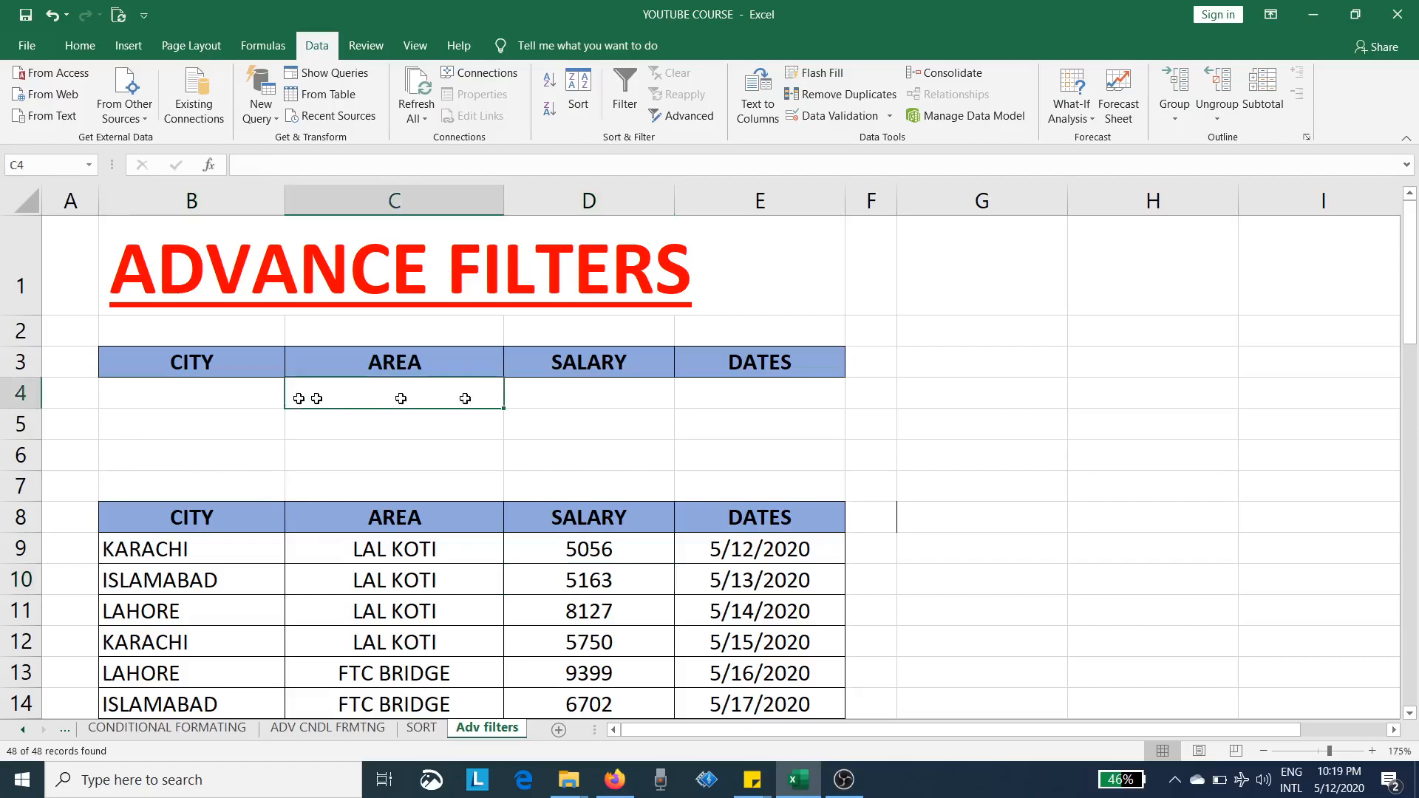
{"action": "left_click", "coordinate": [523, 396]}
{"action": "scroll", "coordinate": [343, 606], "scroll_direction": "down", "scroll_amount": 4}
{"action": "scroll", "coordinate": [344, 606], "scroll_direction": "up", "scroll_amount": 4}
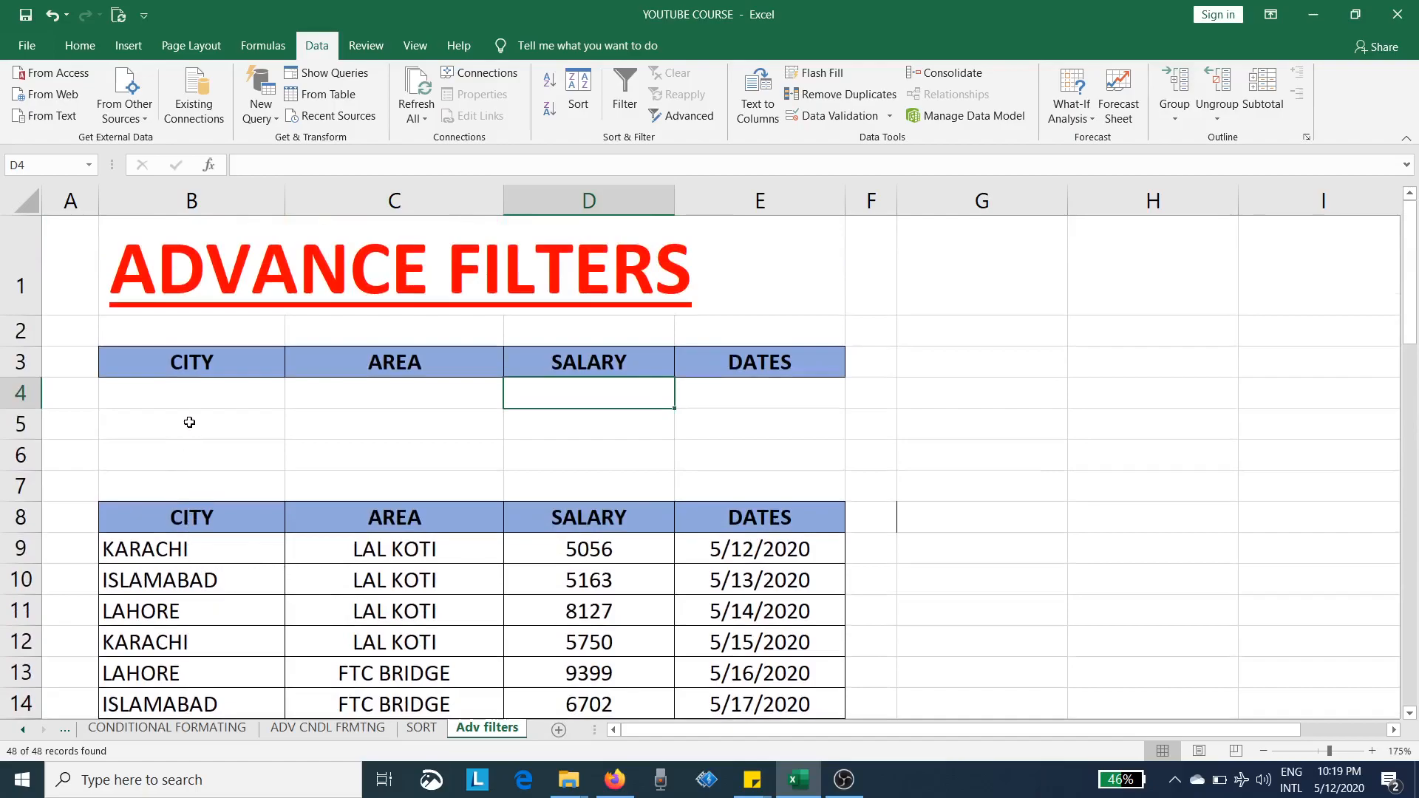
{"action": "scroll", "coordinate": [576, 560], "scroll_direction": "down", "scroll_amount": 1}
{"action": "scroll", "coordinate": [575, 565], "scroll_direction": "up", "scroll_amount": 1}
{"action": "left_click", "coordinate": [195, 396]}
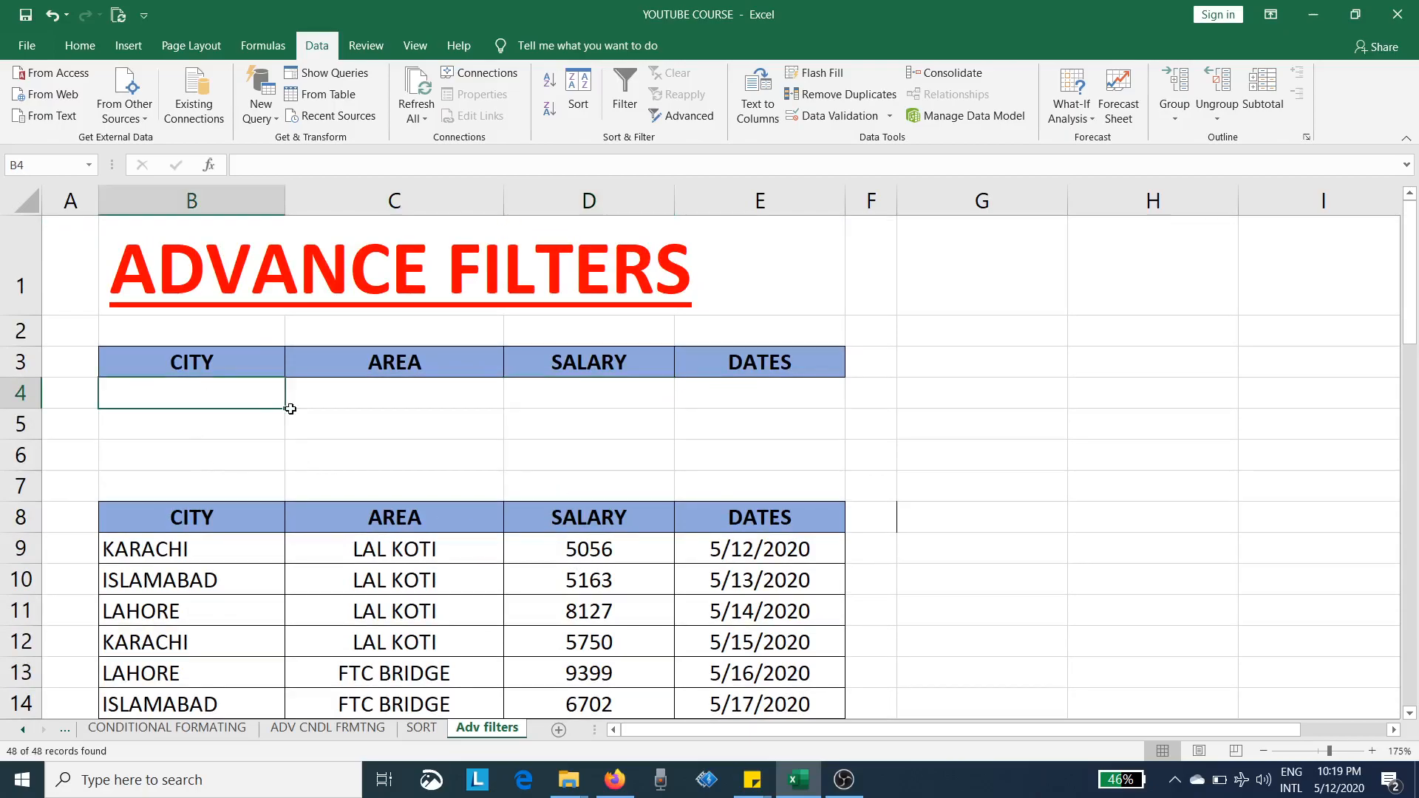
{"action": "type", "text": "karachi"}
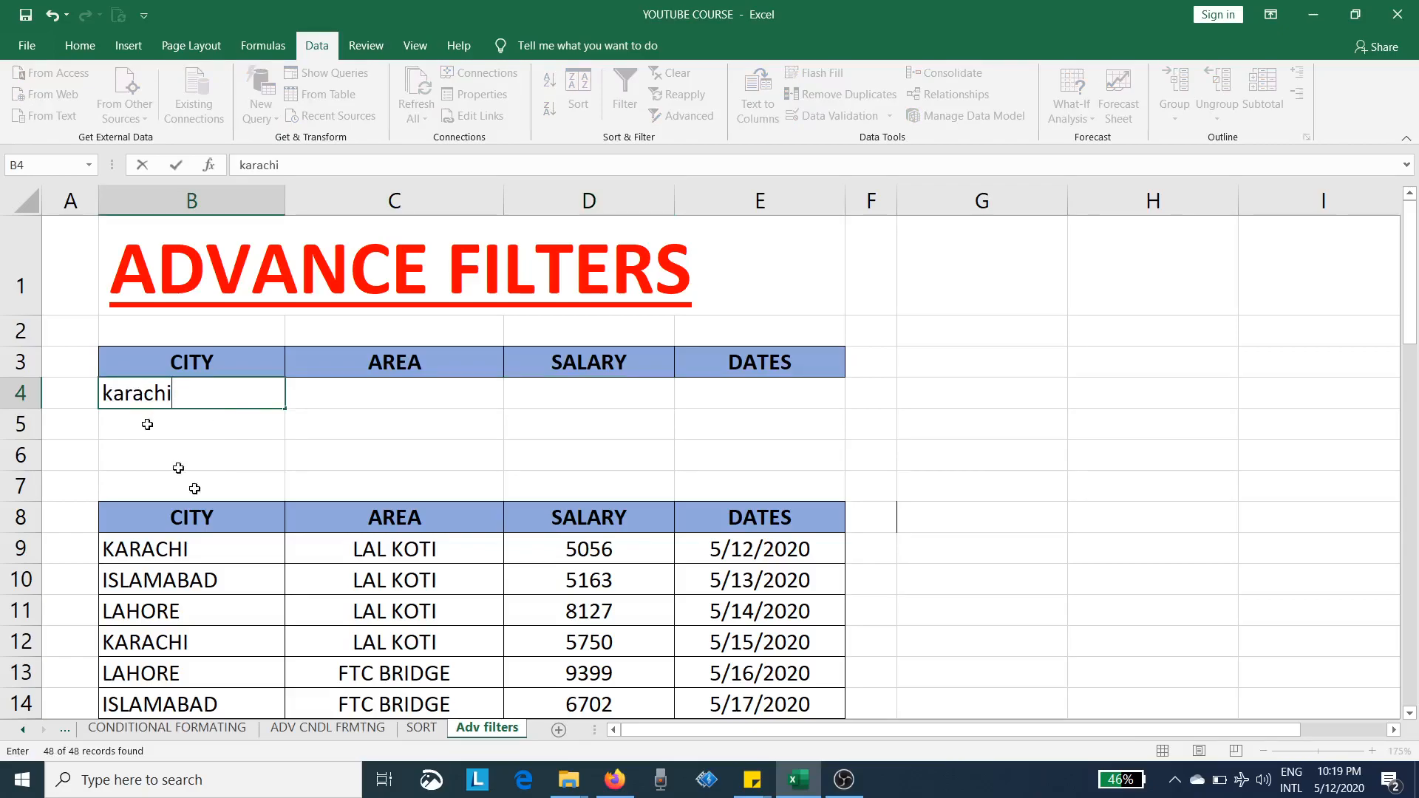
Run Advanced Filter in place on the data table, list range $B$8:$E$56, with the city criterion in $B$3:$E$4.
{"action": "left_click", "coordinate": [337, 574]}
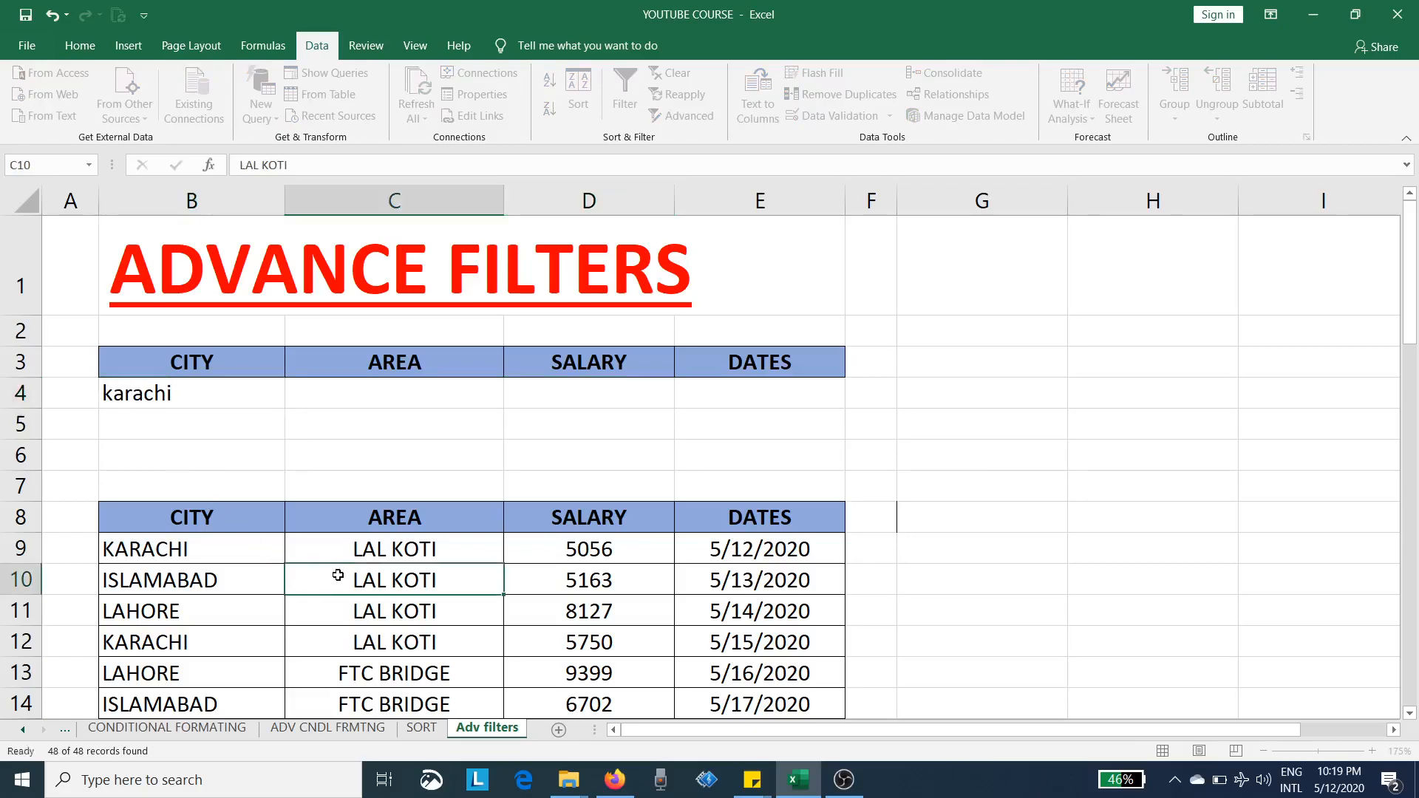
{"action": "left_click", "coordinate": [674, 115]}
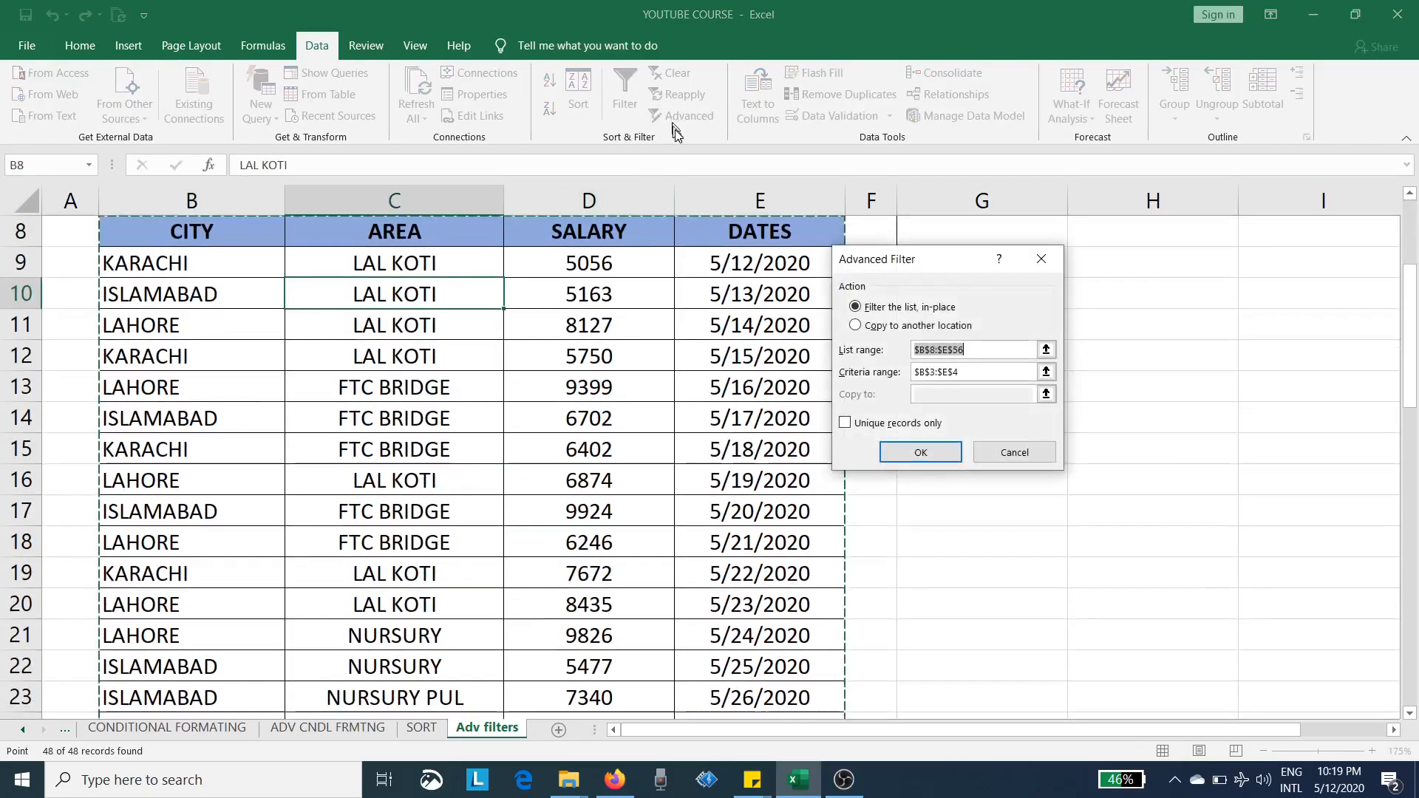
{"action": "scroll", "coordinate": [961, 392], "scroll_direction": "up", "scroll_amount": 3}
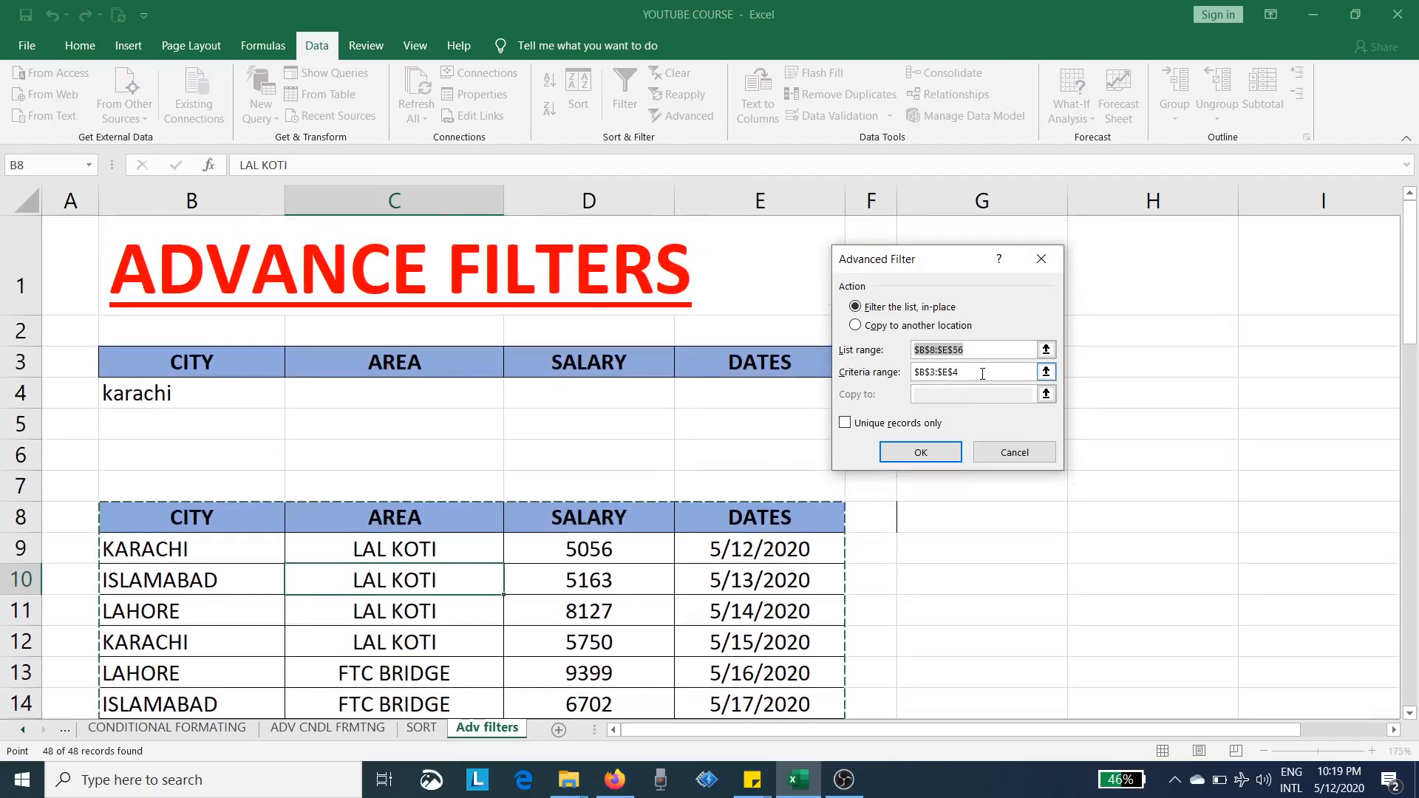
{"action": "left_click", "coordinate": [952, 448]}
{"action": "scroll", "coordinate": [158, 624], "scroll_direction": "down", "scroll_amount": 1}
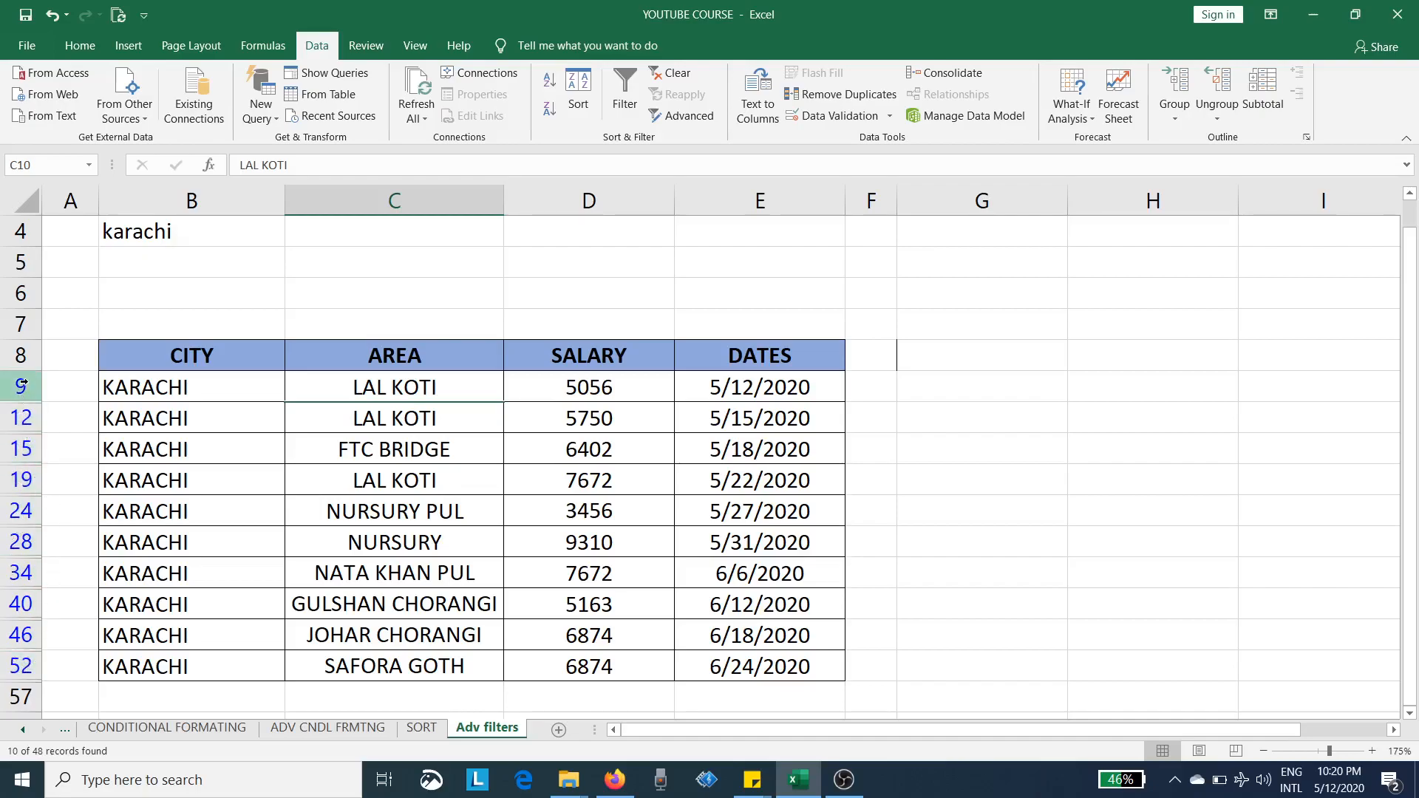
{"action": "scroll", "coordinate": [492, 498], "scroll_direction": "up", "scroll_amount": 1}
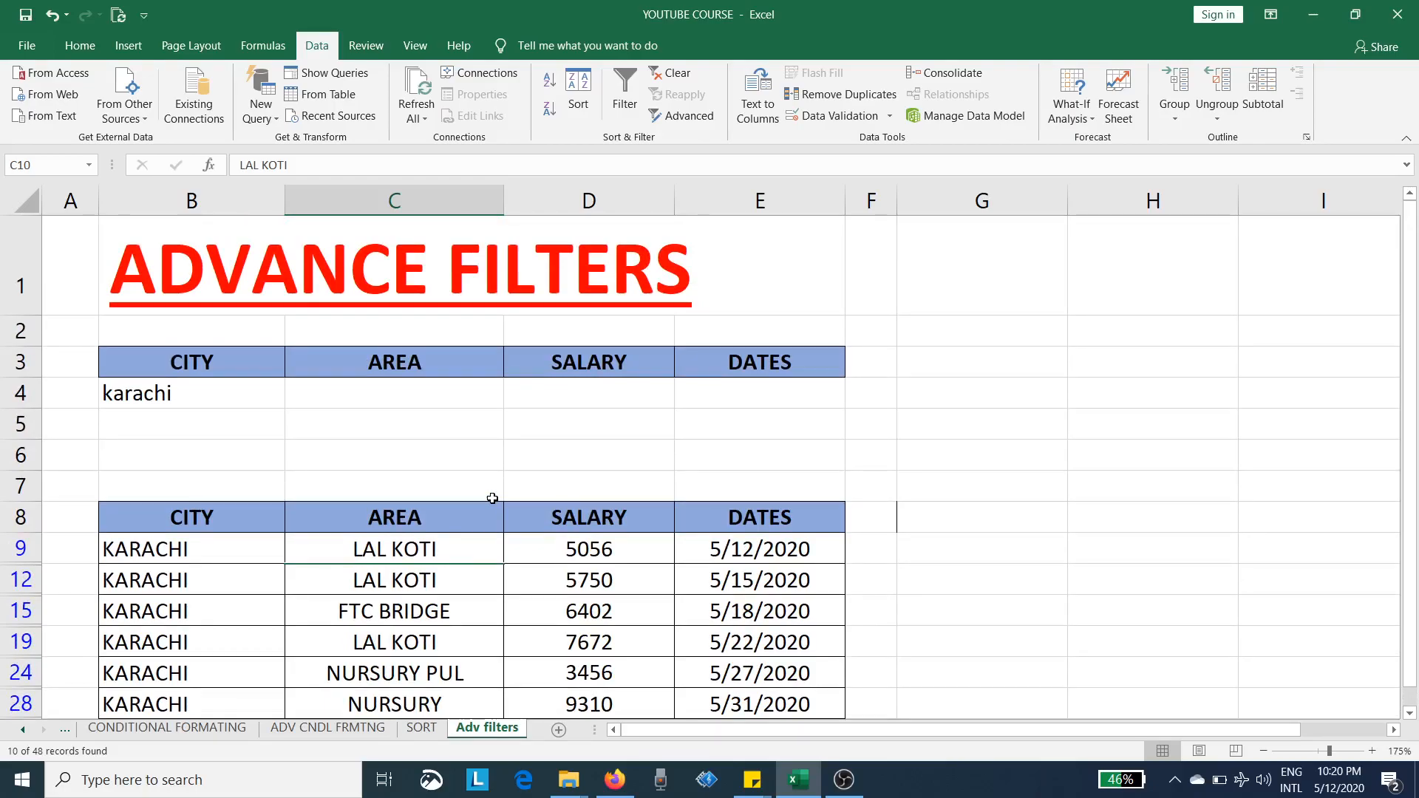
{"action": "scroll", "coordinate": [492, 498], "scroll_direction": "down", "scroll_amount": 1}
{"action": "scroll", "coordinate": [446, 462], "scroll_direction": "up", "scroll_amount": 1}
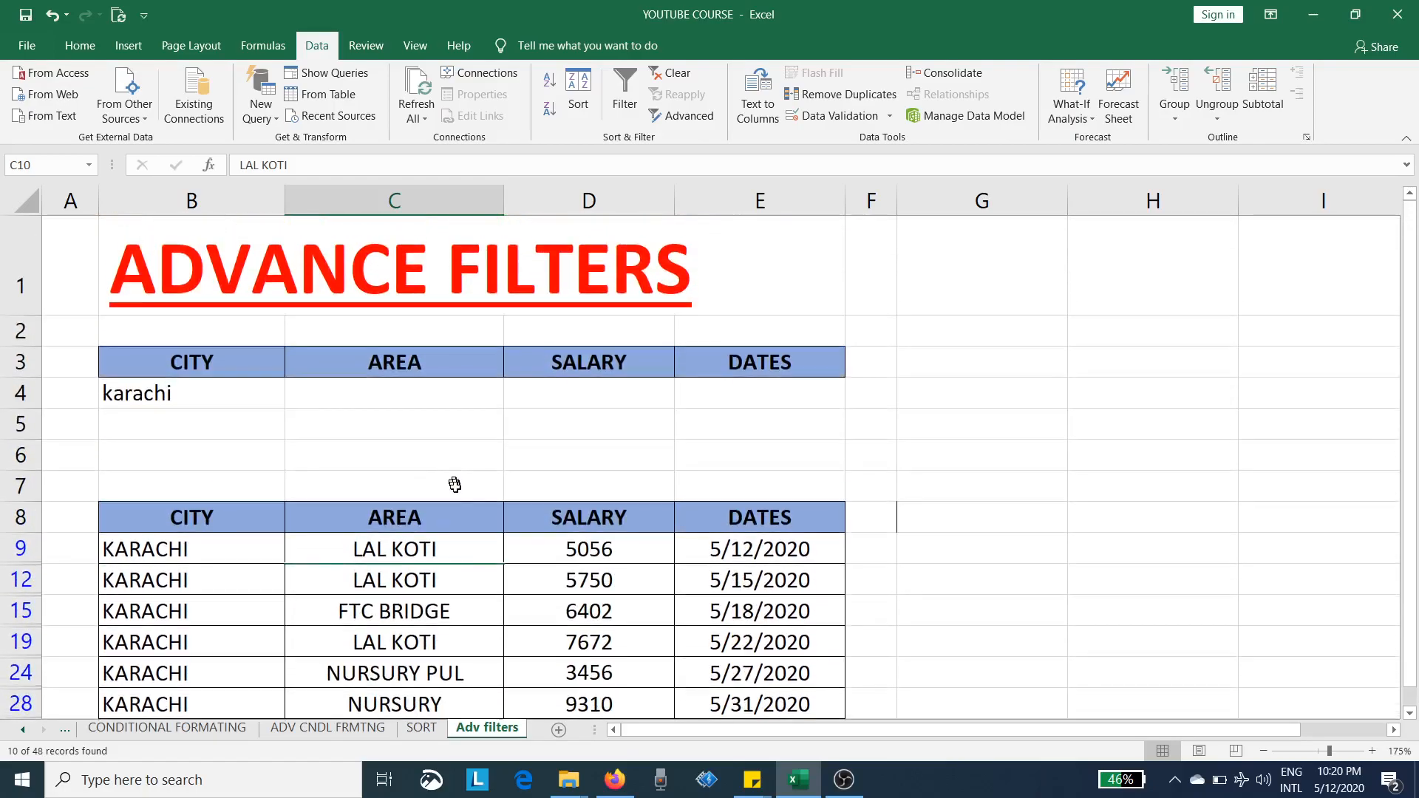
Compare the criteria headings in row 3 with the data table's headings in row 8.
{"action": "left_click", "coordinate": [175, 363]}
{"action": "left_click", "coordinate": [355, 363]}
{"action": "left_click", "coordinate": [546, 367]}
{"action": "left_click", "coordinate": [687, 370]}
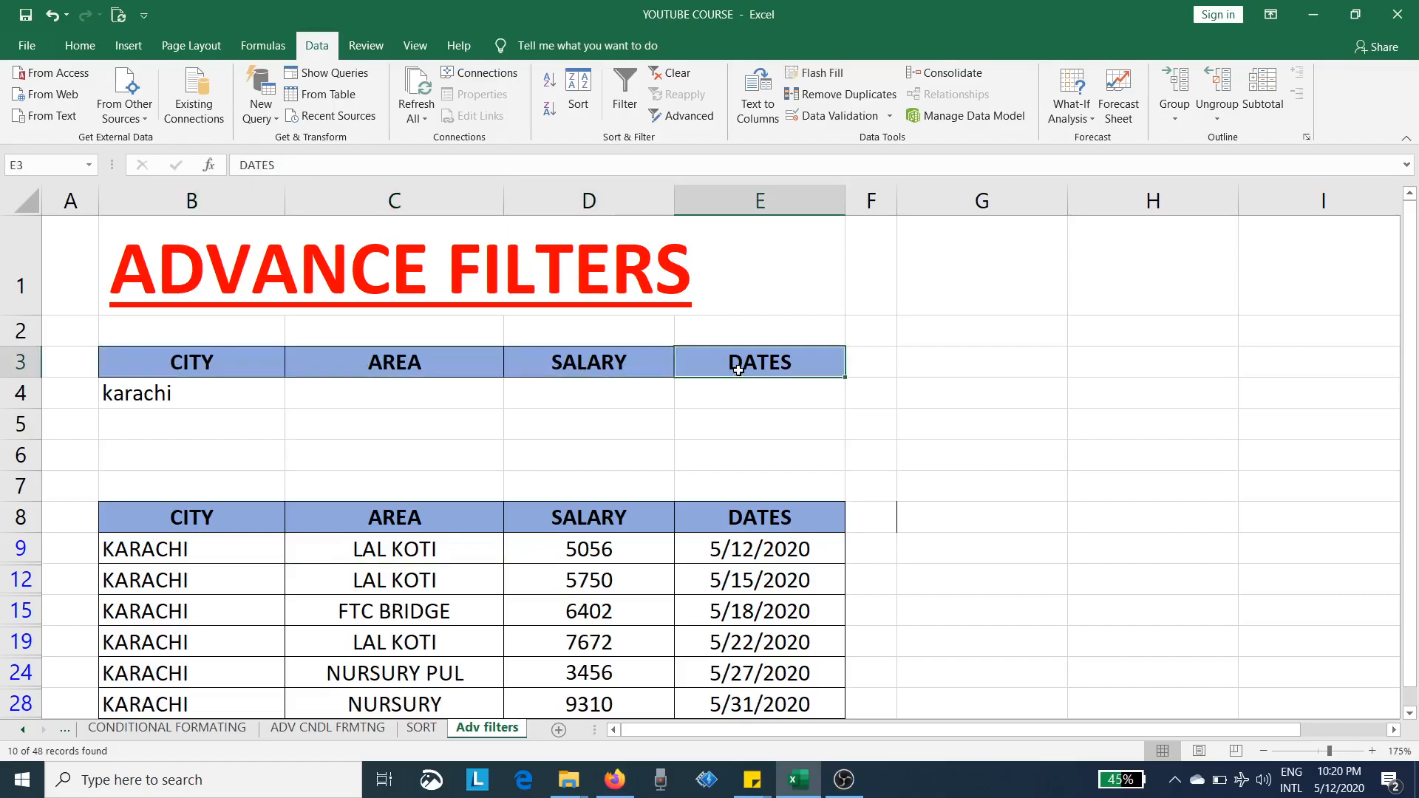
{"action": "left_click", "coordinate": [235, 517]}
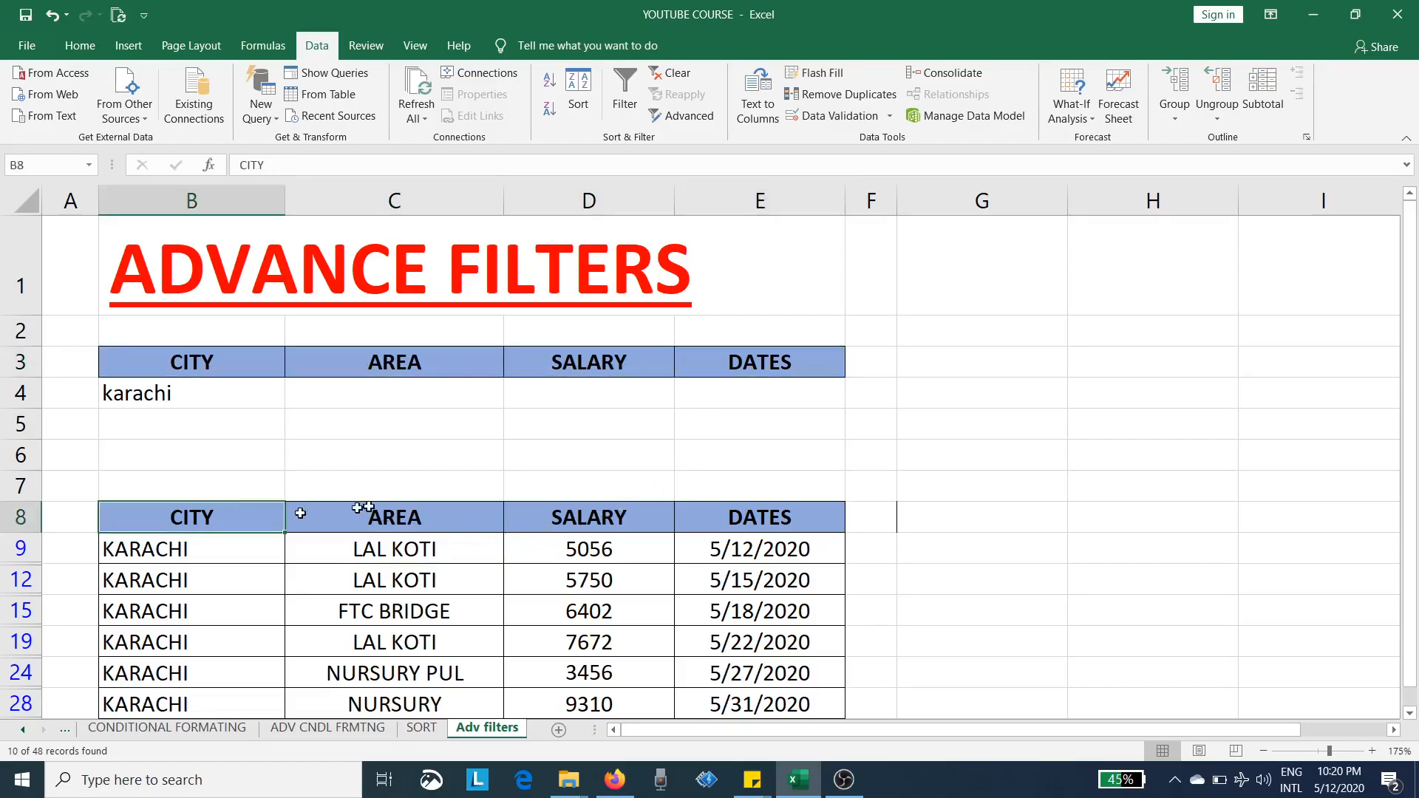
{"action": "scroll", "coordinate": [227, 583], "scroll_direction": "down", "scroll_amount": 1}
{"action": "scroll", "coordinate": [227, 584], "scroll_direction": "up", "scroll_amount": 1}
{"action": "scroll", "coordinate": [274, 579], "scroll_direction": "down", "scroll_amount": 1}
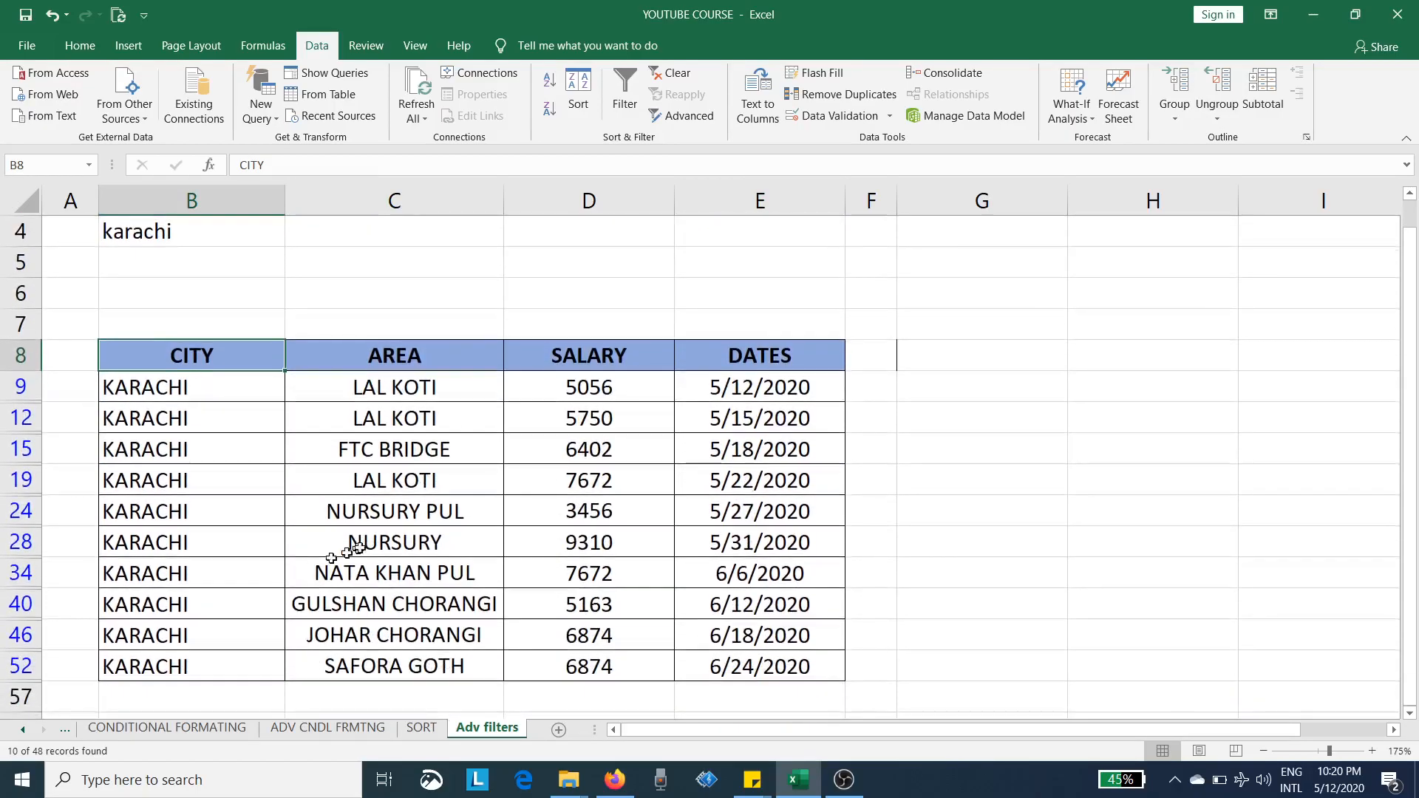
Look through the AREA column of the filtered Karachi rows for areas whose names contain PUL.
{"action": "left_click", "coordinate": [456, 397]}
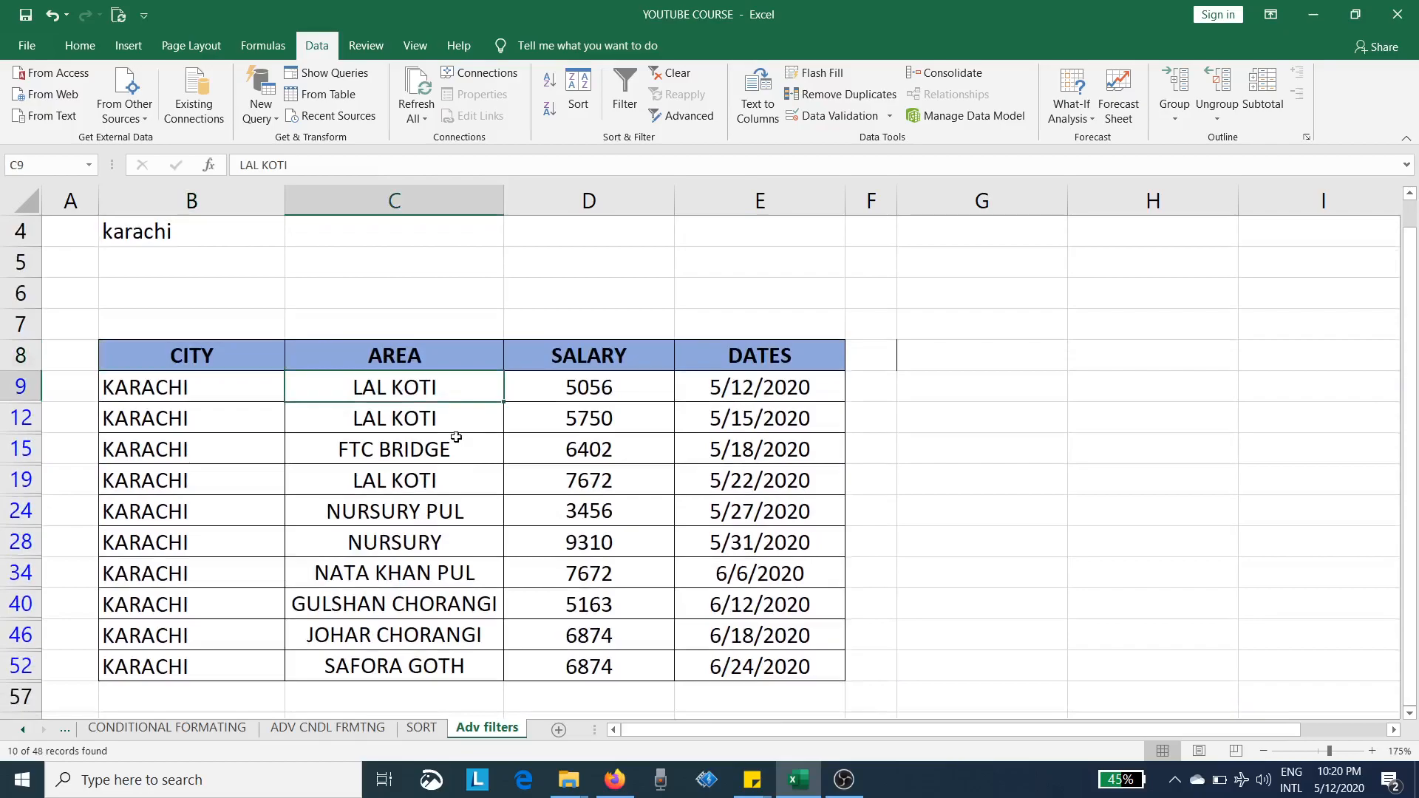
{"action": "left_click", "coordinate": [444, 514]}
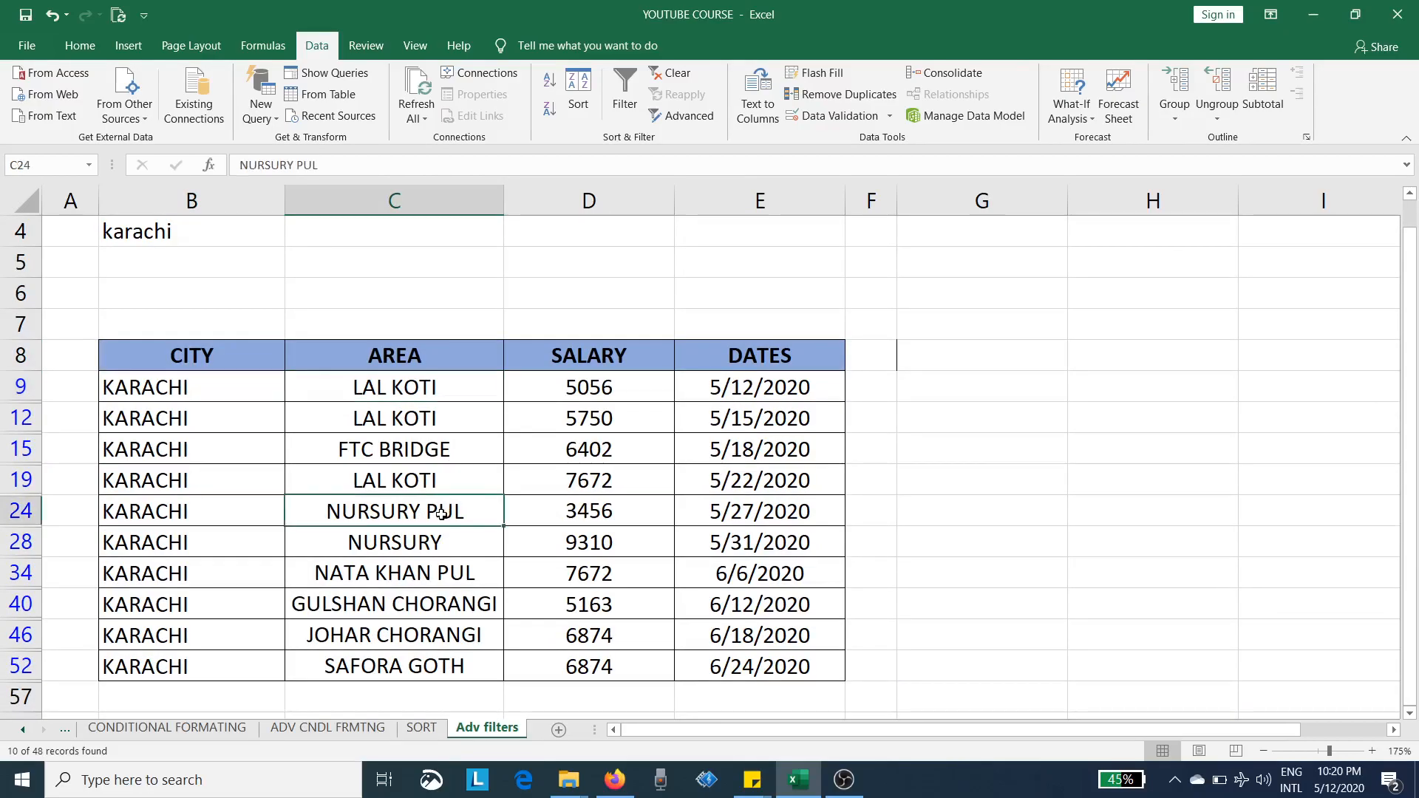
{"action": "left_click", "coordinate": [475, 570]}
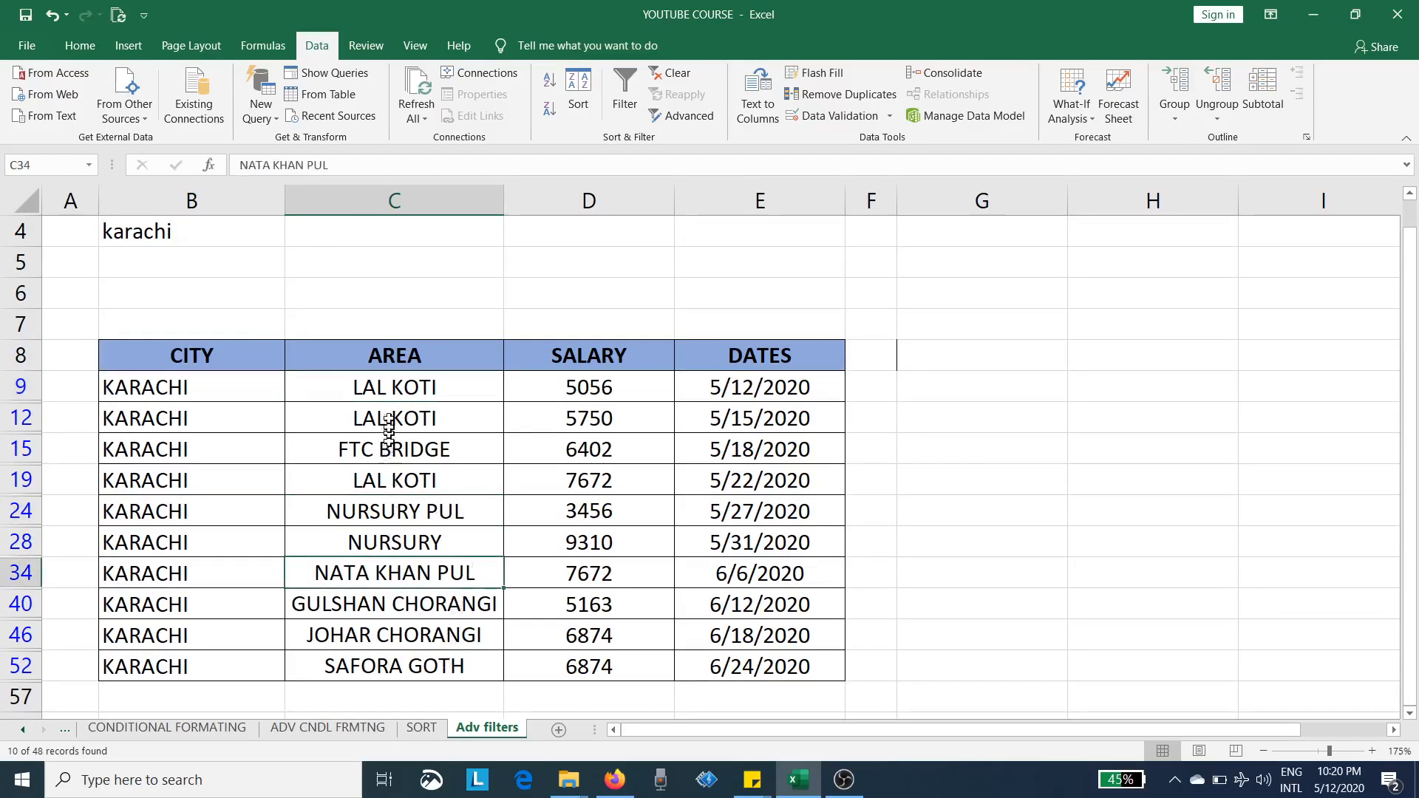
{"action": "scroll", "coordinate": [476, 507], "scroll_direction": "up", "scroll_amount": 1}
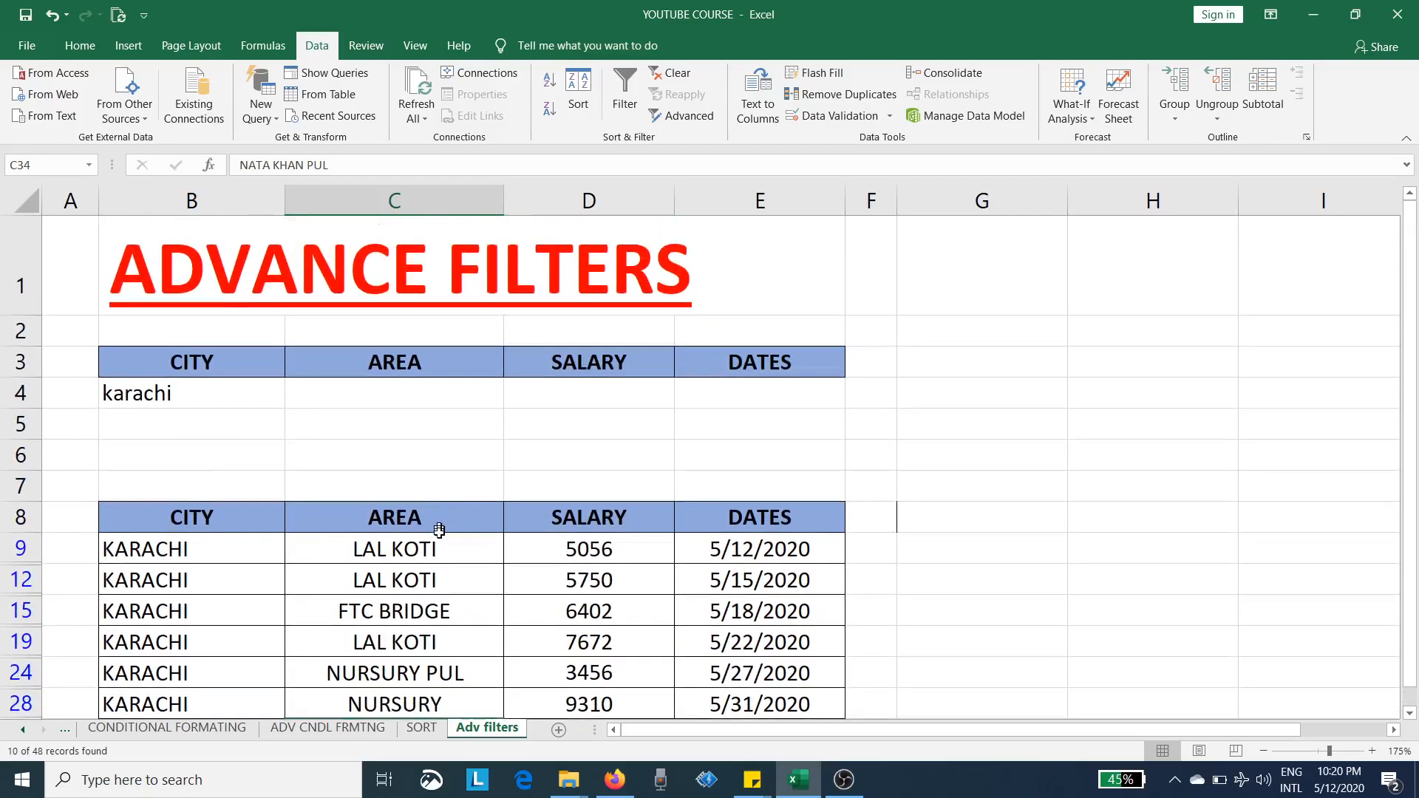
{"action": "scroll", "coordinate": [439, 530], "scroll_direction": "down", "scroll_amount": 1}
{"action": "left_click", "coordinate": [453, 519]}
{"action": "left_click", "coordinate": [465, 571]}
{"action": "left_click", "coordinate": [453, 515]}
{"action": "left_click", "coordinate": [459, 574]}
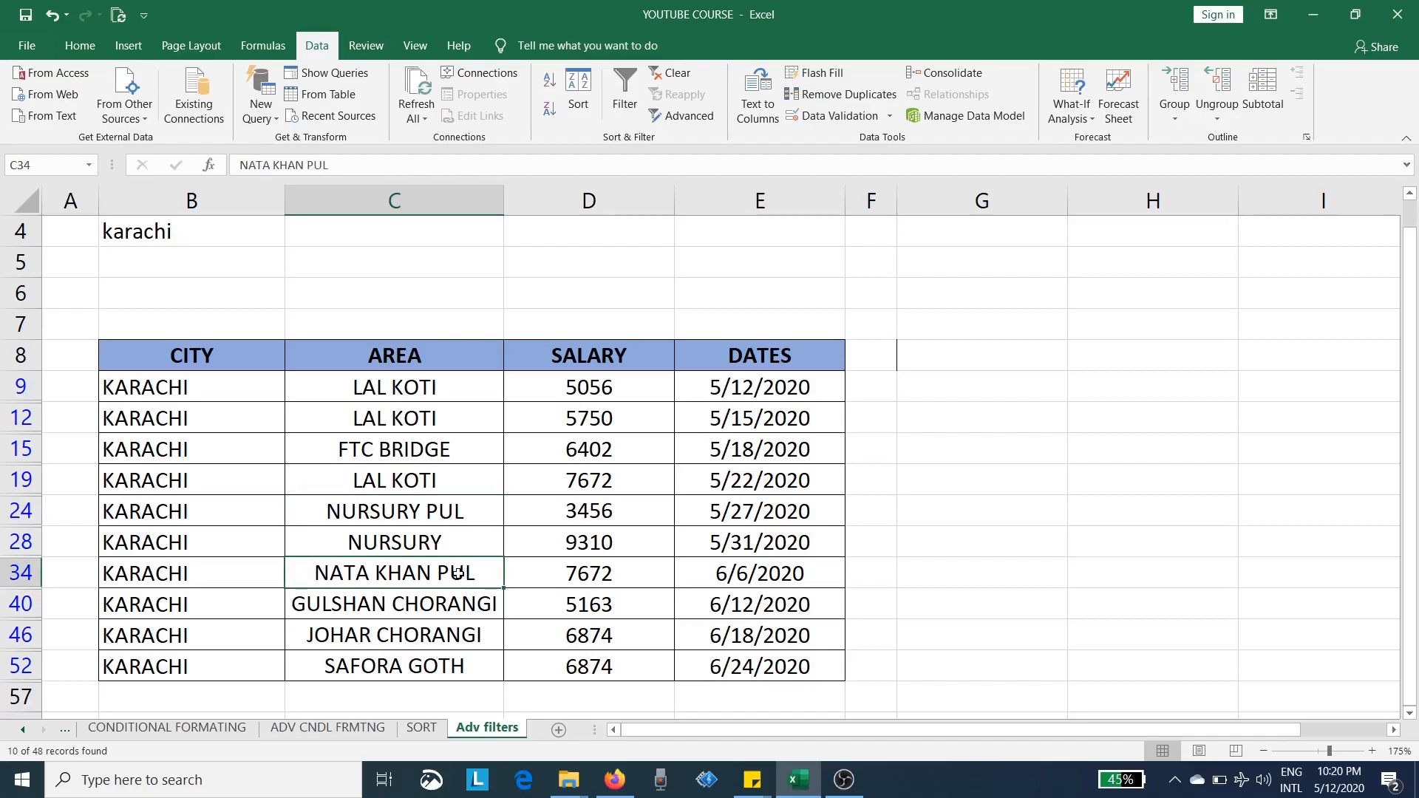
{"action": "scroll", "coordinate": [457, 518], "scroll_direction": "up", "scroll_amount": 1}
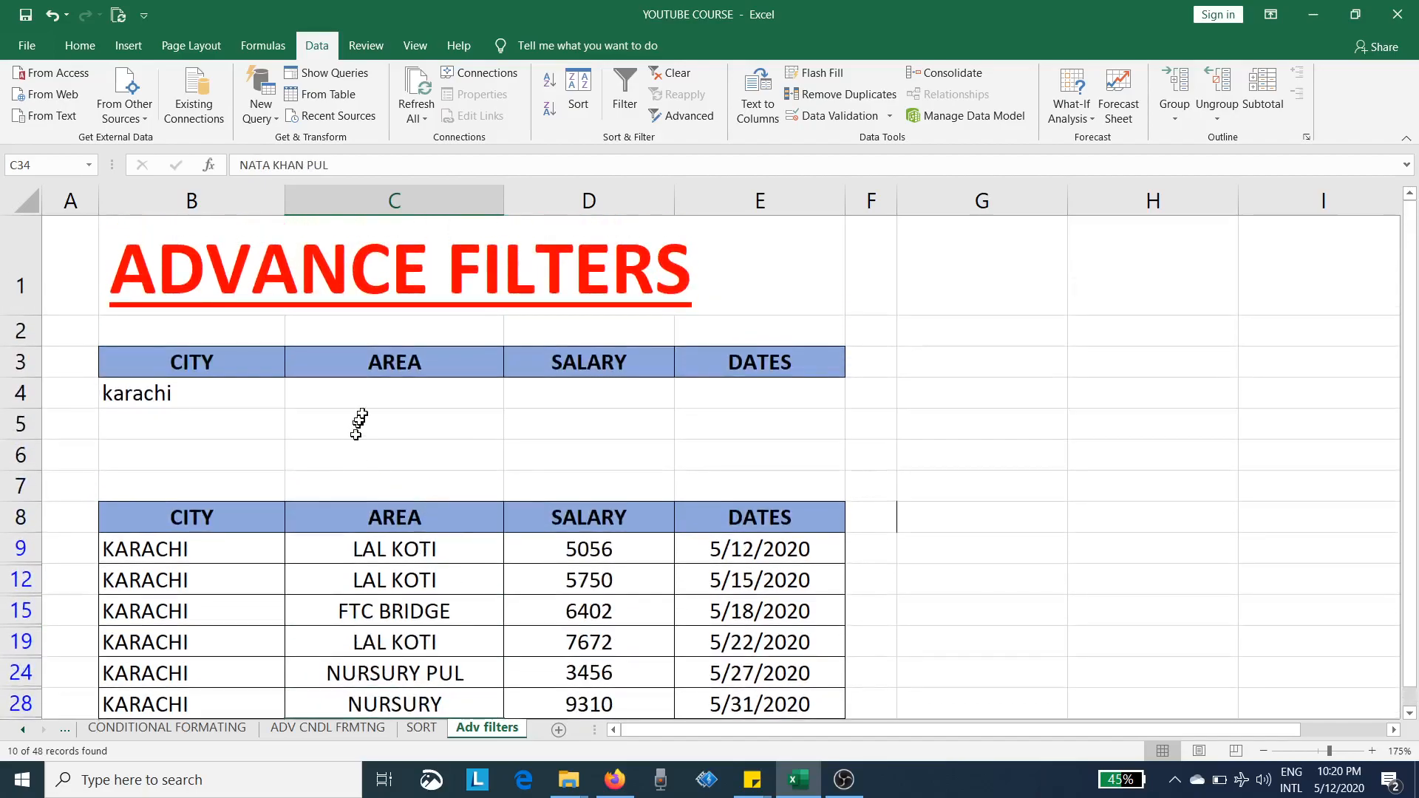
Enter "*pul*" as the AREA criterion in cell C4.
{"action": "left_click", "coordinate": [372, 385]}
{"action": "type", "text": "*"}
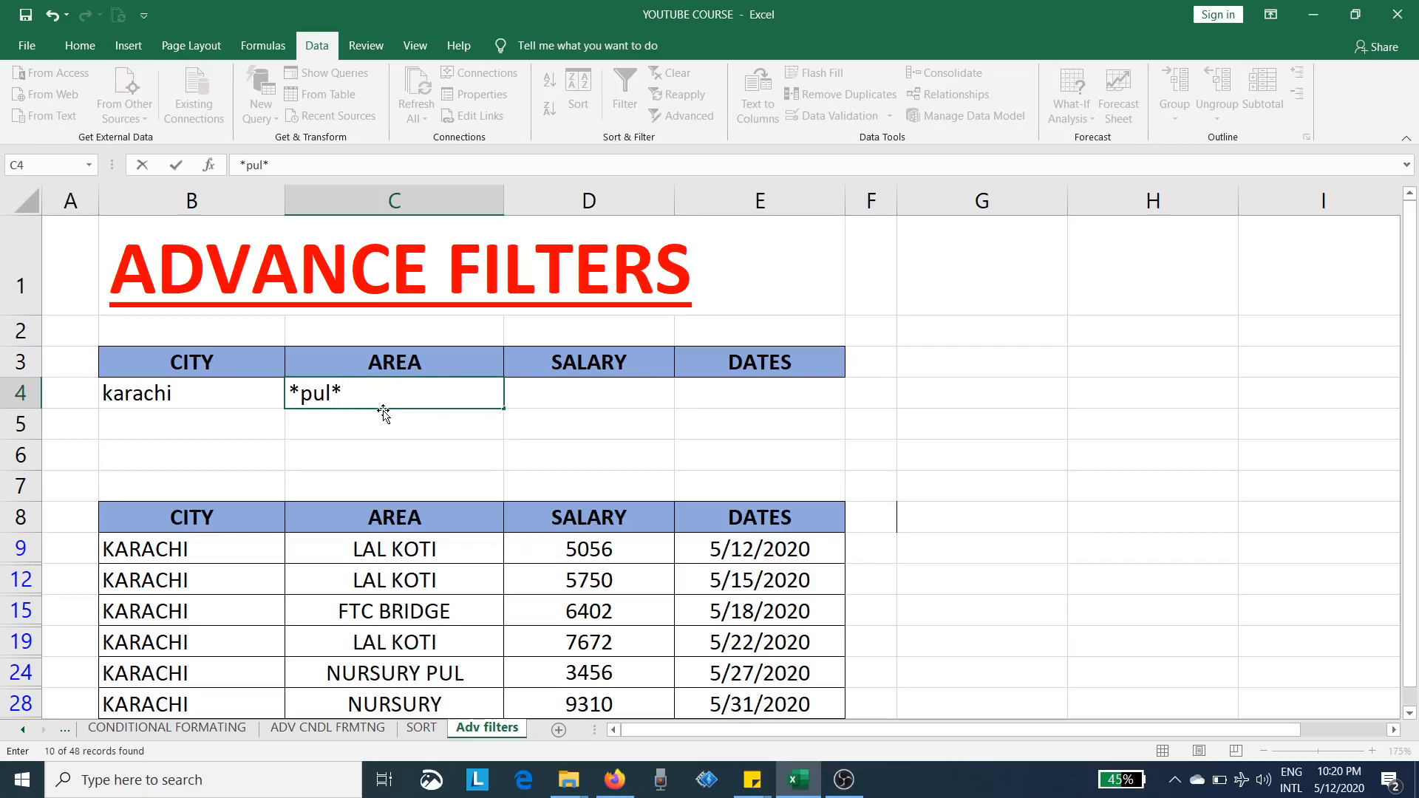
{"action": "key", "text": "Return"}
Apply Advanced Filter in place to the data table using both the karachi and *pul* criteria in $B$3:$E$4.
{"action": "left_click", "coordinate": [400, 618]}
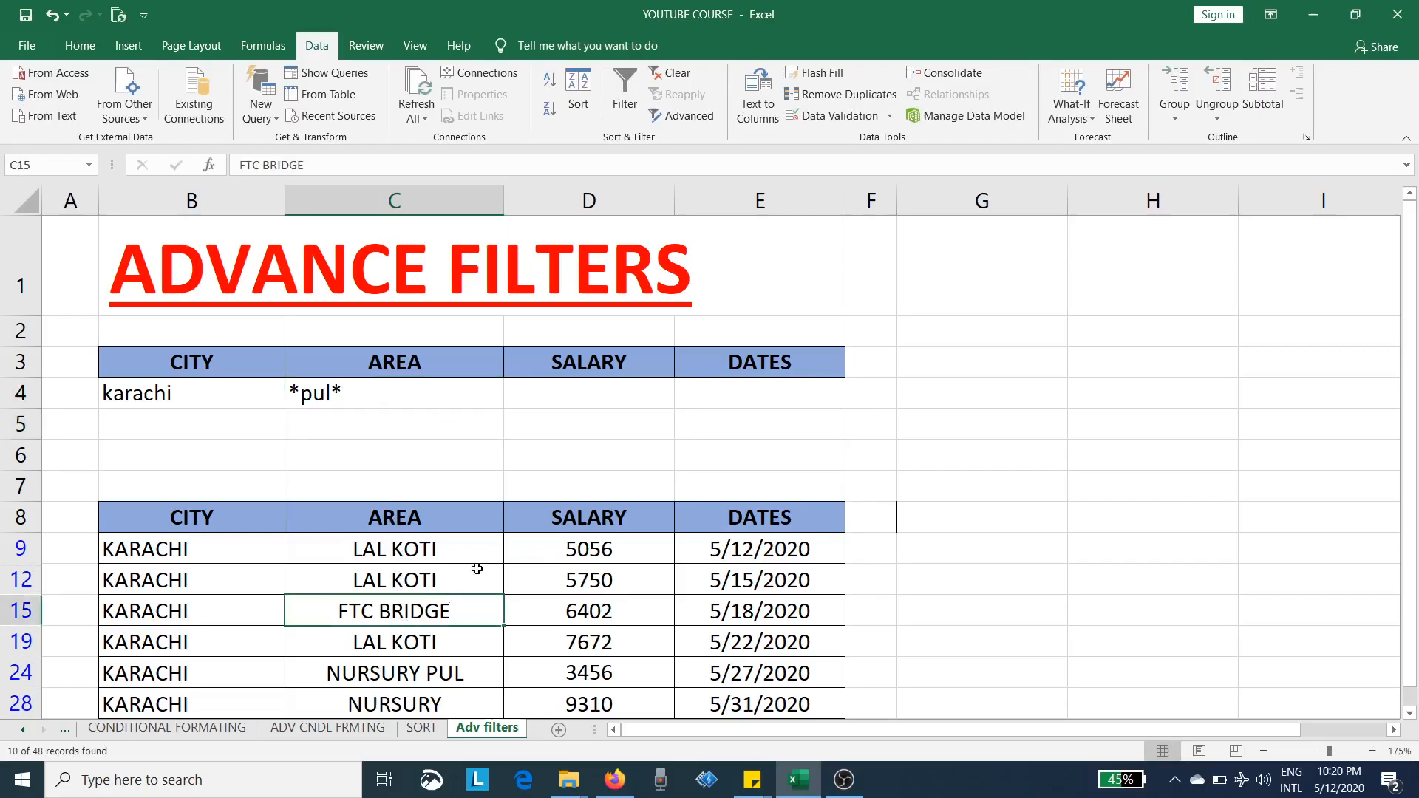
{"action": "left_click", "coordinate": [711, 118]}
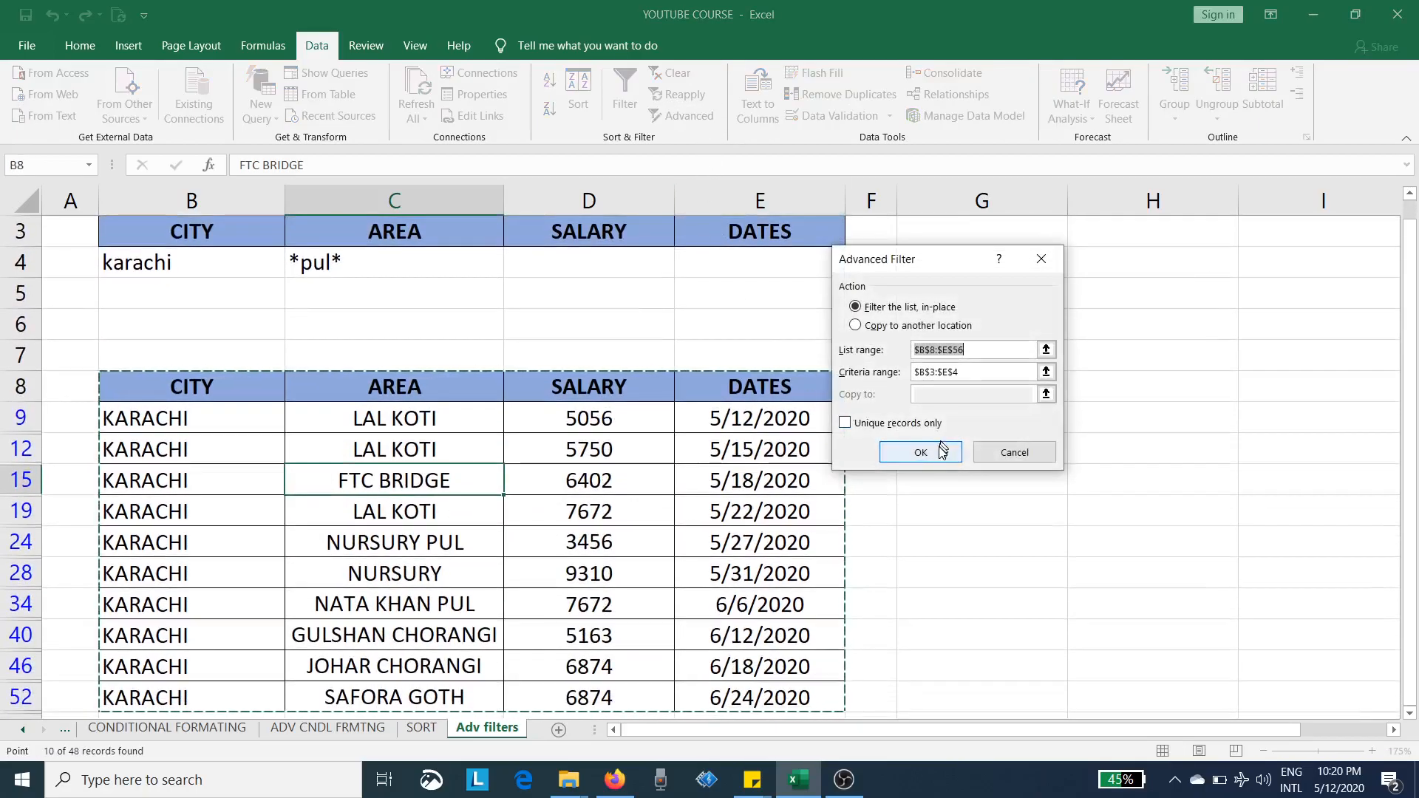
{"action": "left_click", "coordinate": [921, 453]}
{"action": "scroll", "coordinate": [505, 453], "scroll_direction": "up", "scroll_amount": 1}
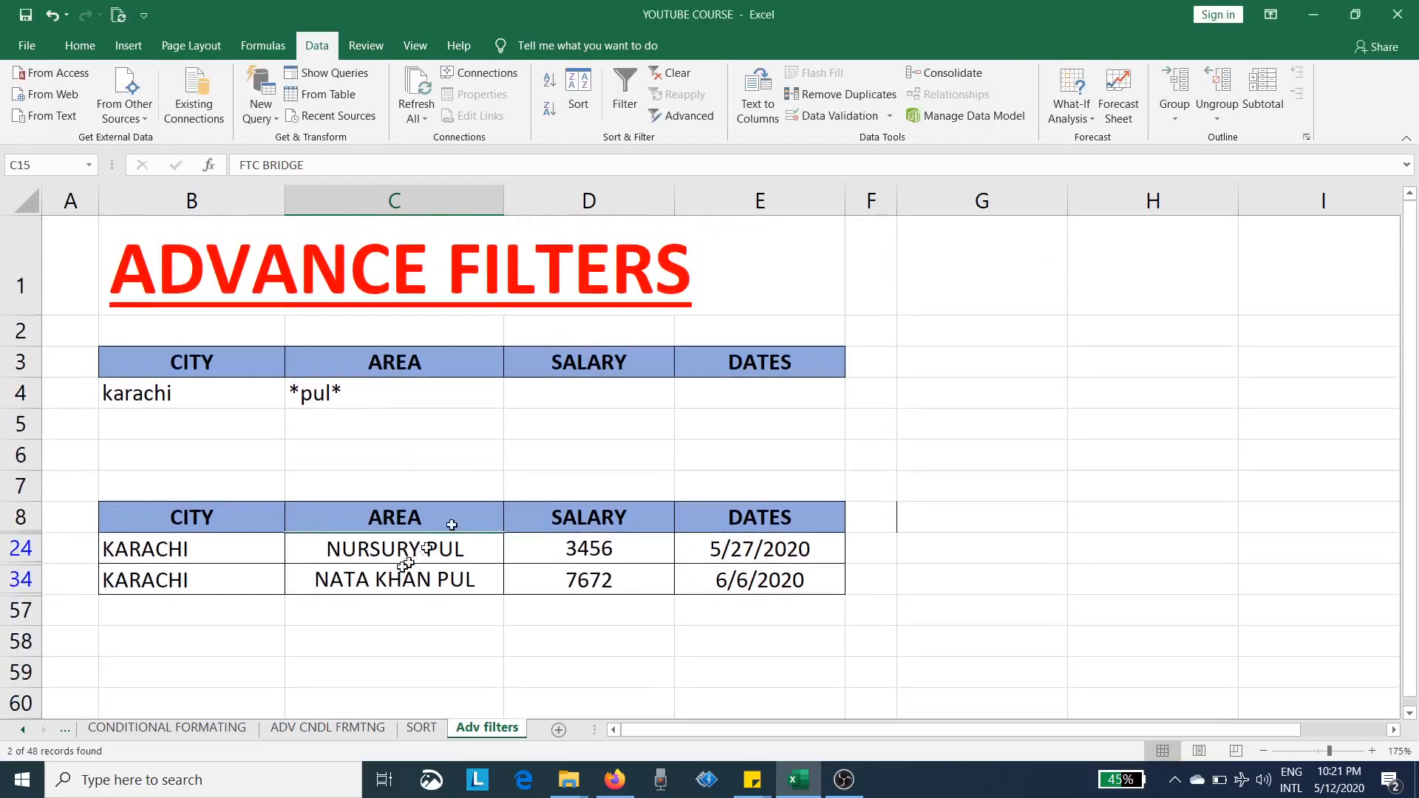
Check the CITY and AREA values of the filtered rows against the criteria entered in row 4.
{"action": "left_click", "coordinate": [361, 552]}
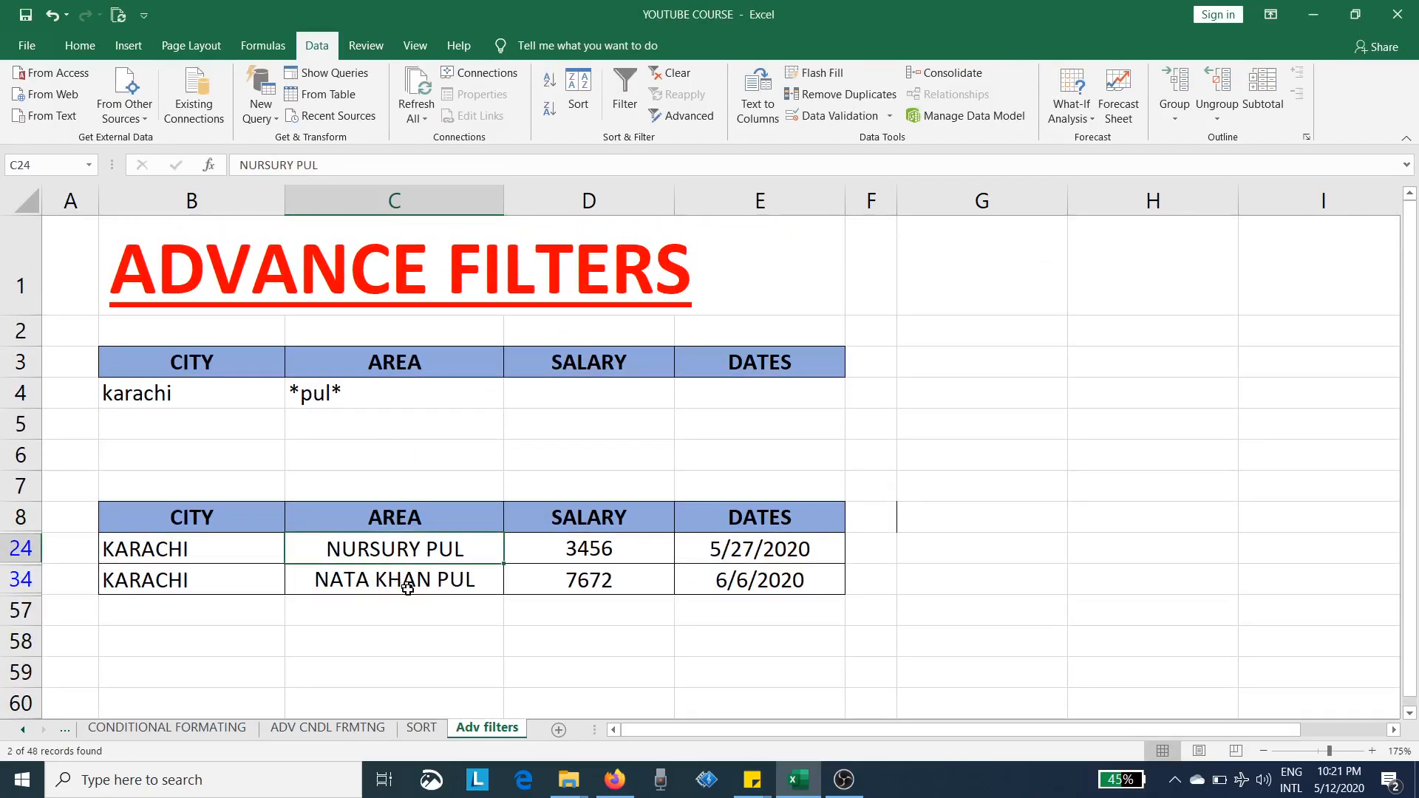
{"action": "left_click", "coordinate": [408, 588]}
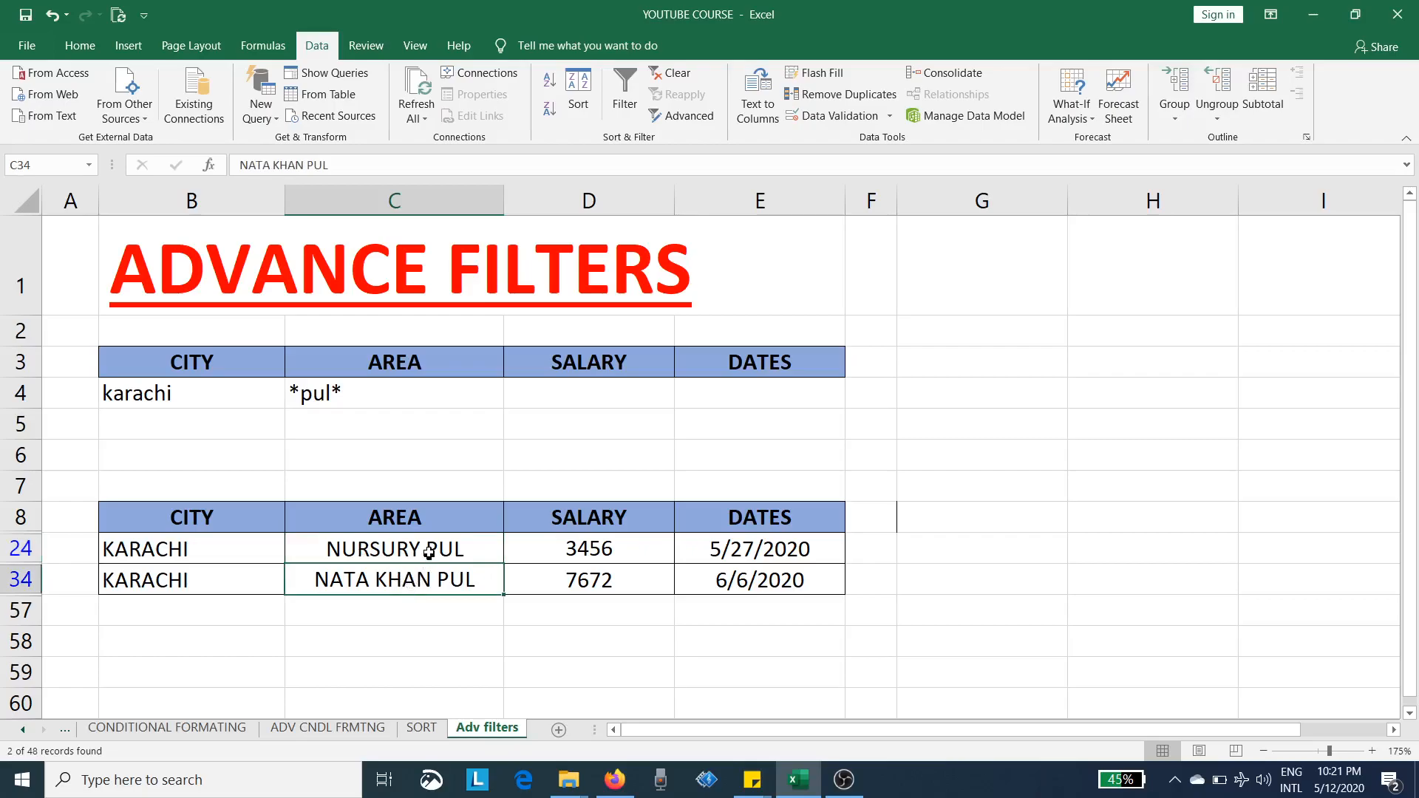
{"action": "left_click", "coordinate": [247, 547]}
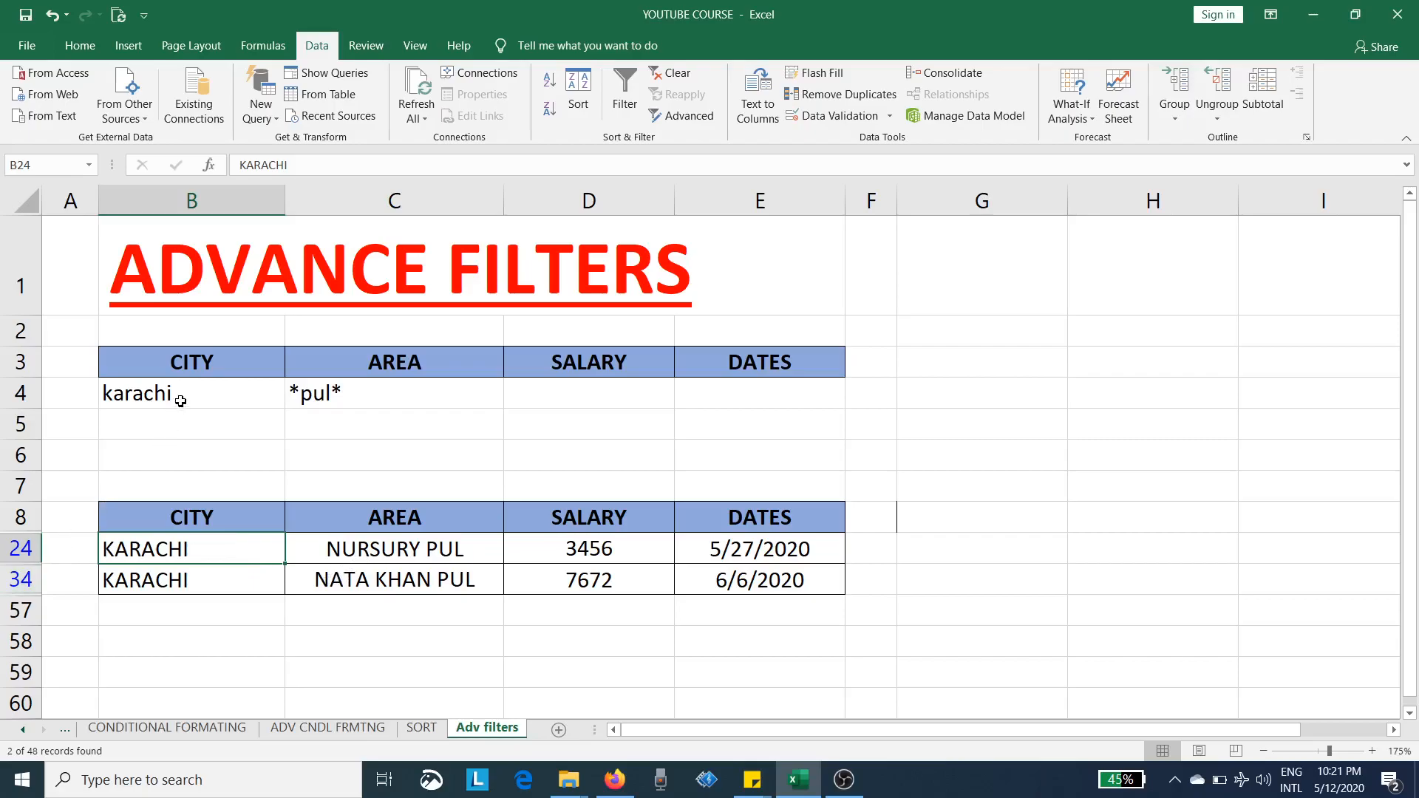
{"action": "left_click", "coordinate": [447, 545]}
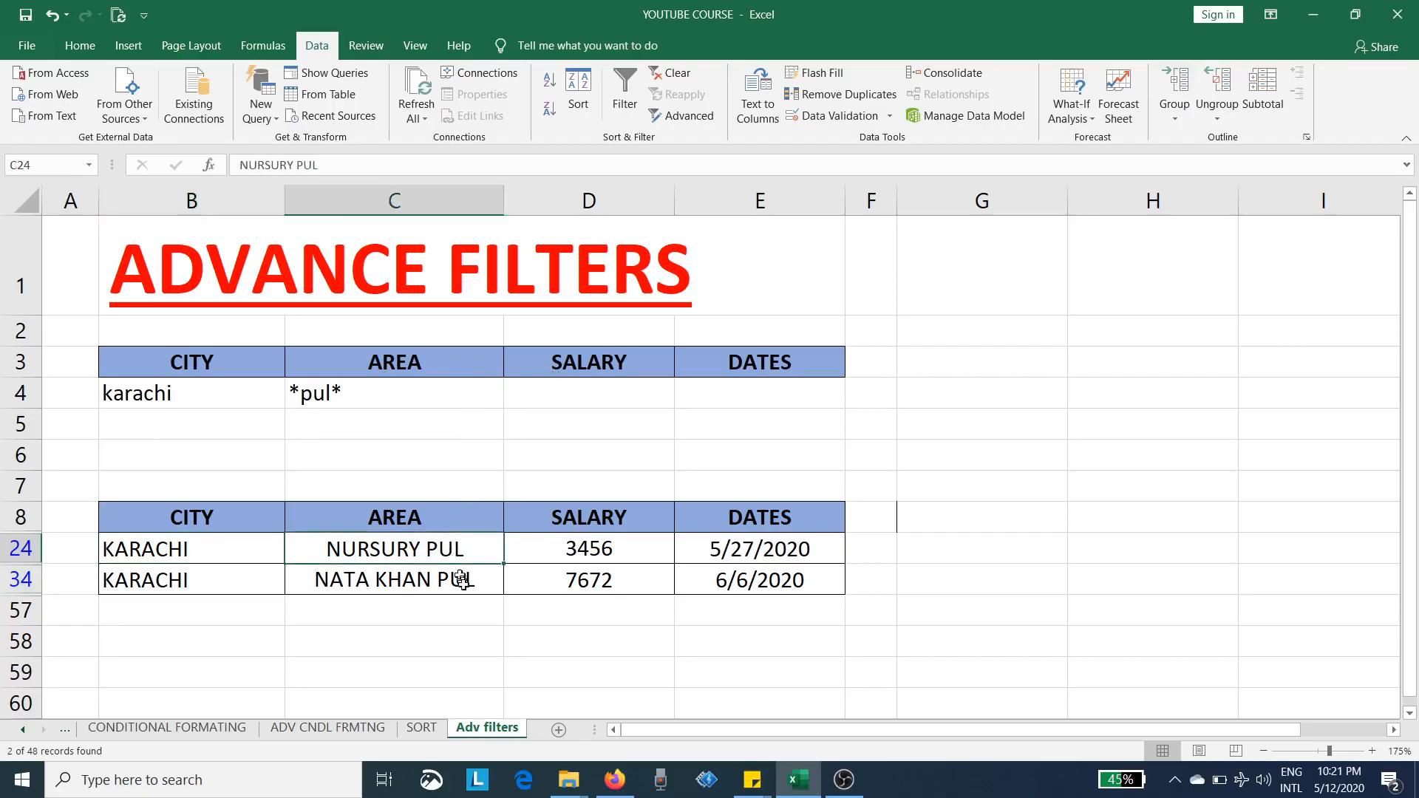
{"action": "left_click", "coordinate": [461, 581]}
{"action": "left_click", "coordinate": [271, 548]}
{"action": "left_click", "coordinate": [261, 586]}
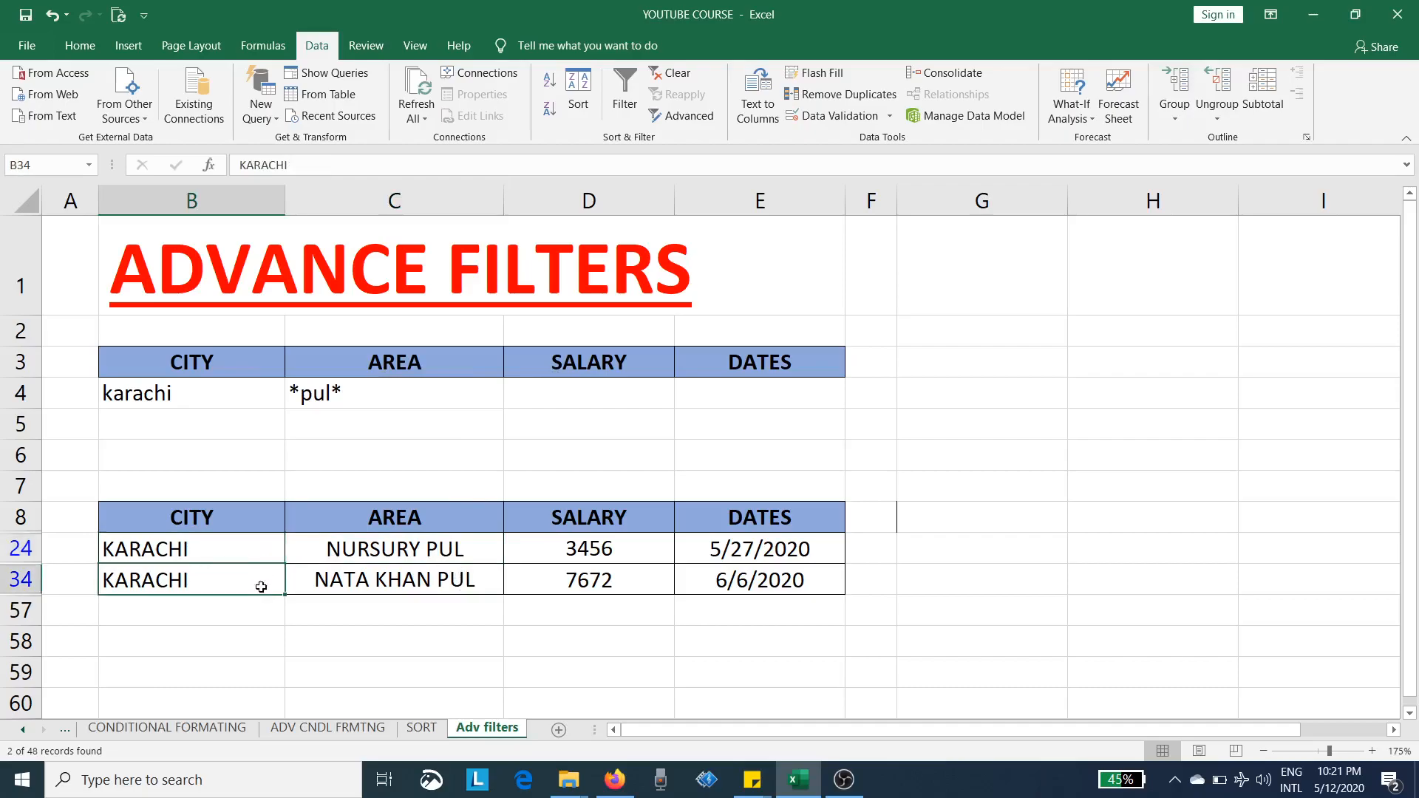
Clear the AREA criterion in cell C4 and reapply Advanced Filter in place with only the karachi criterion.
{"action": "left_click", "coordinate": [386, 398]}
{"action": "key", "text": "Delete"}
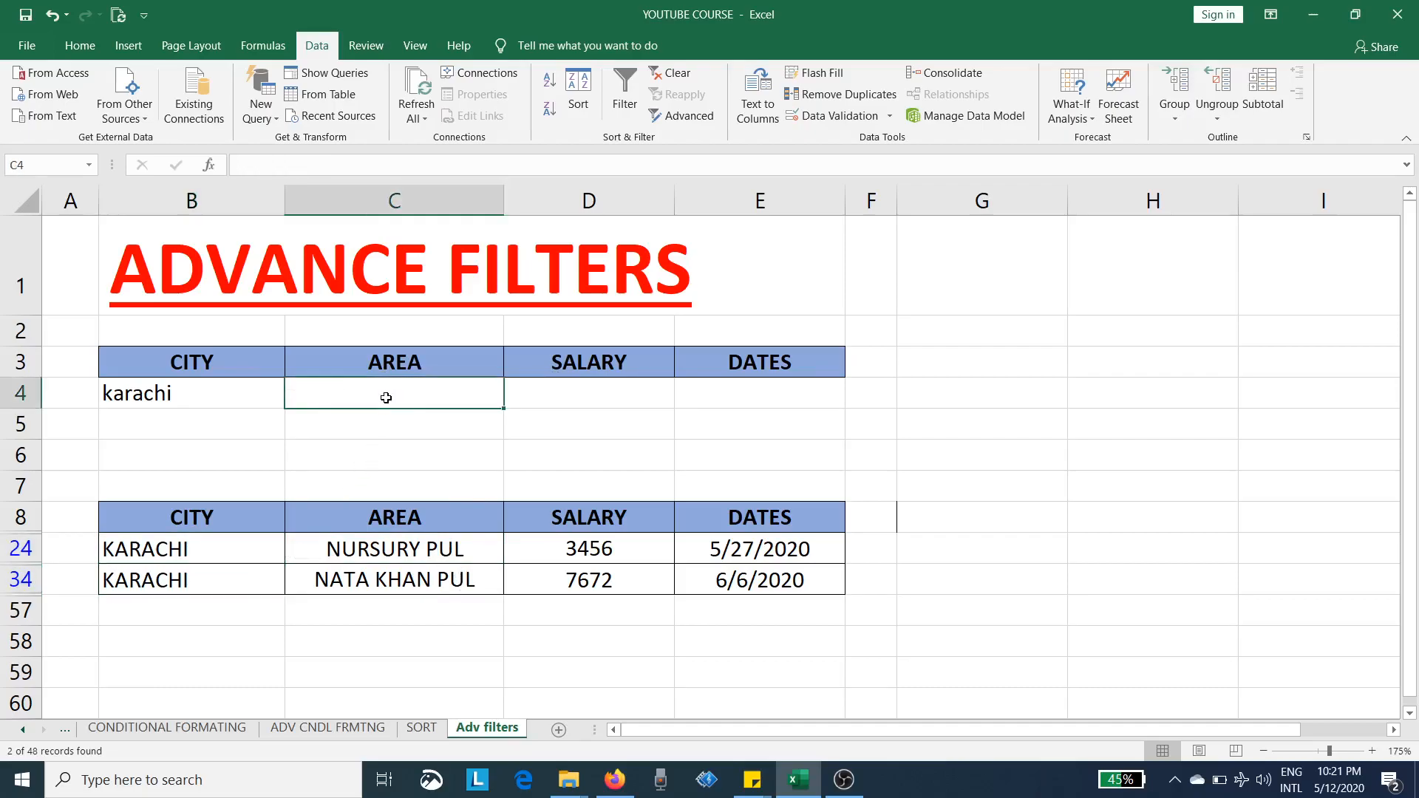
{"action": "left_click", "coordinate": [462, 546]}
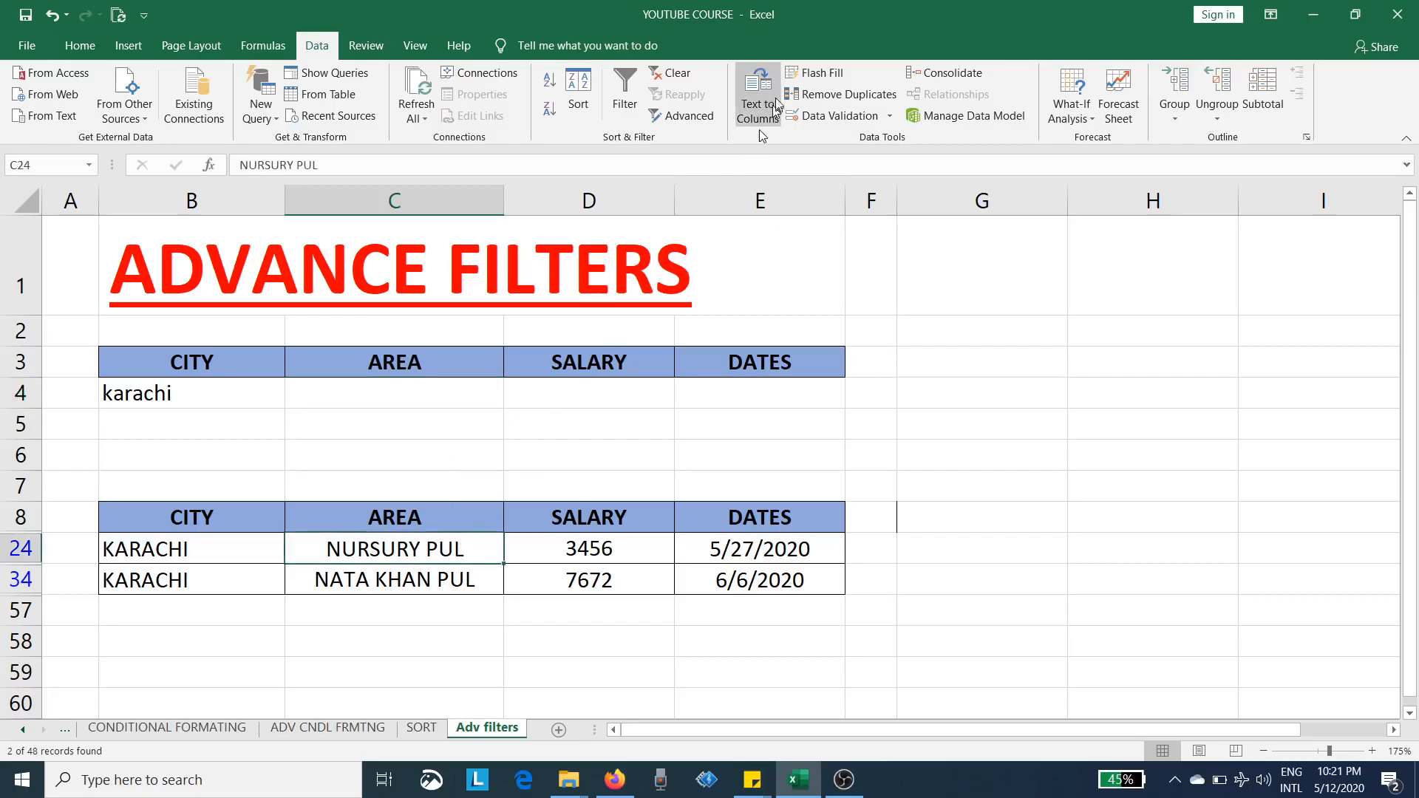
{"action": "left_click", "coordinate": [684, 116]}
{"action": "left_click", "coordinate": [917, 453]}
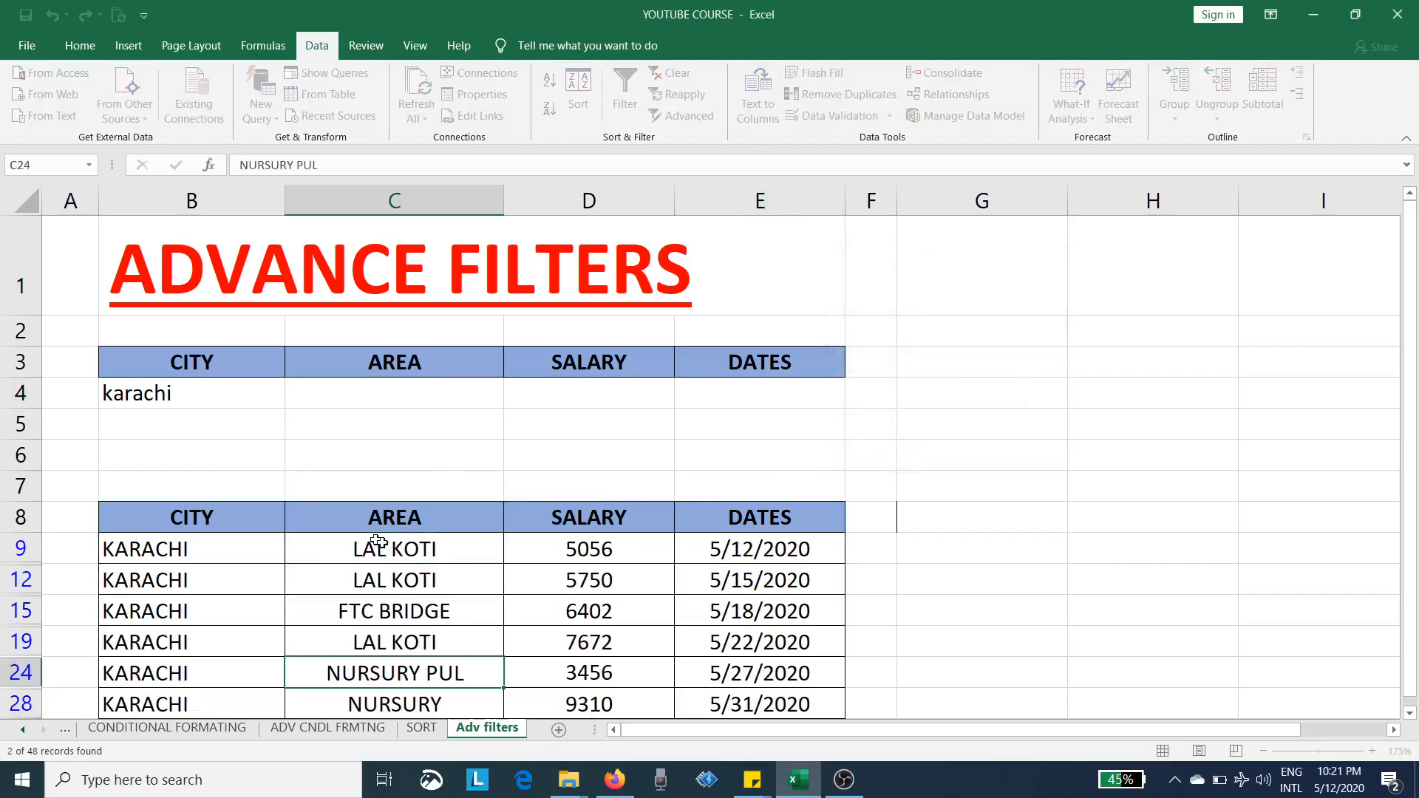
{"action": "scroll", "coordinate": [382, 544], "scroll_direction": "down", "scroll_amount": 1}
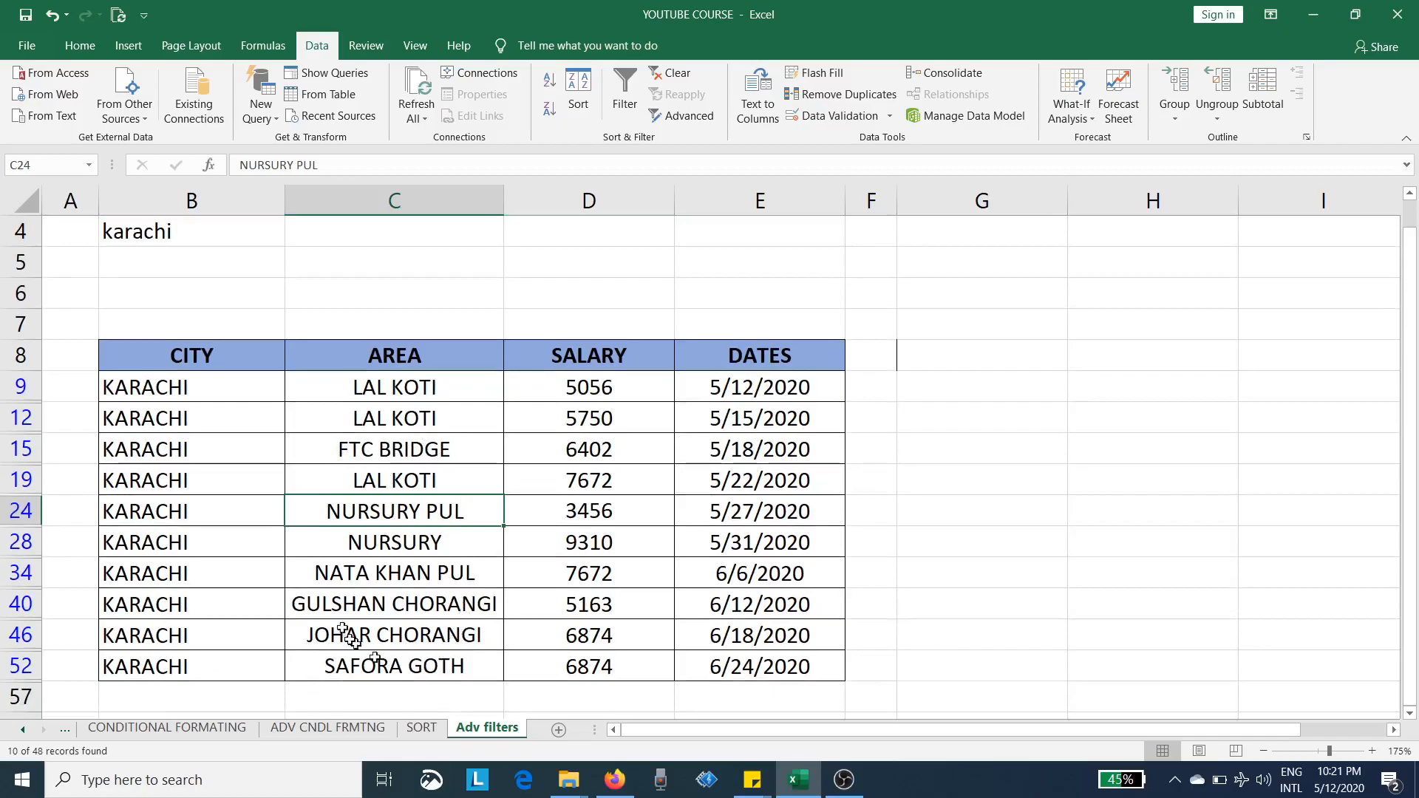
{"action": "scroll", "coordinate": [452, 544], "scroll_direction": "up", "scroll_amount": 1}
{"action": "scroll", "coordinate": [452, 547], "scroll_direction": "down", "scroll_amount": 1}
{"action": "scroll", "coordinate": [455, 547], "scroll_direction": "up", "scroll_amount": 1}
{"action": "scroll", "coordinate": [592, 538], "scroll_direction": "down", "scroll_amount": 1}
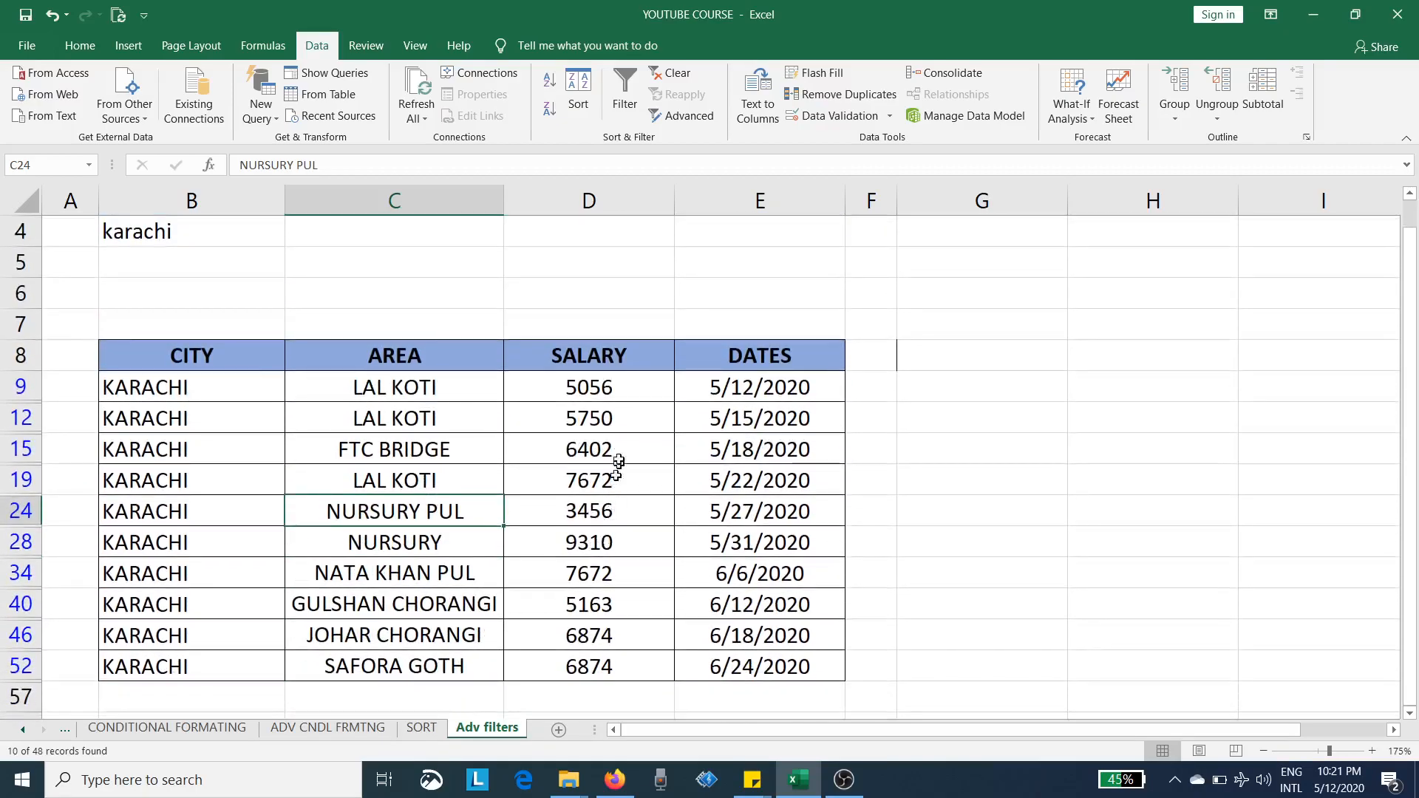
{"action": "scroll", "coordinate": [651, 429], "scroll_direction": "up", "scroll_amount": 1}
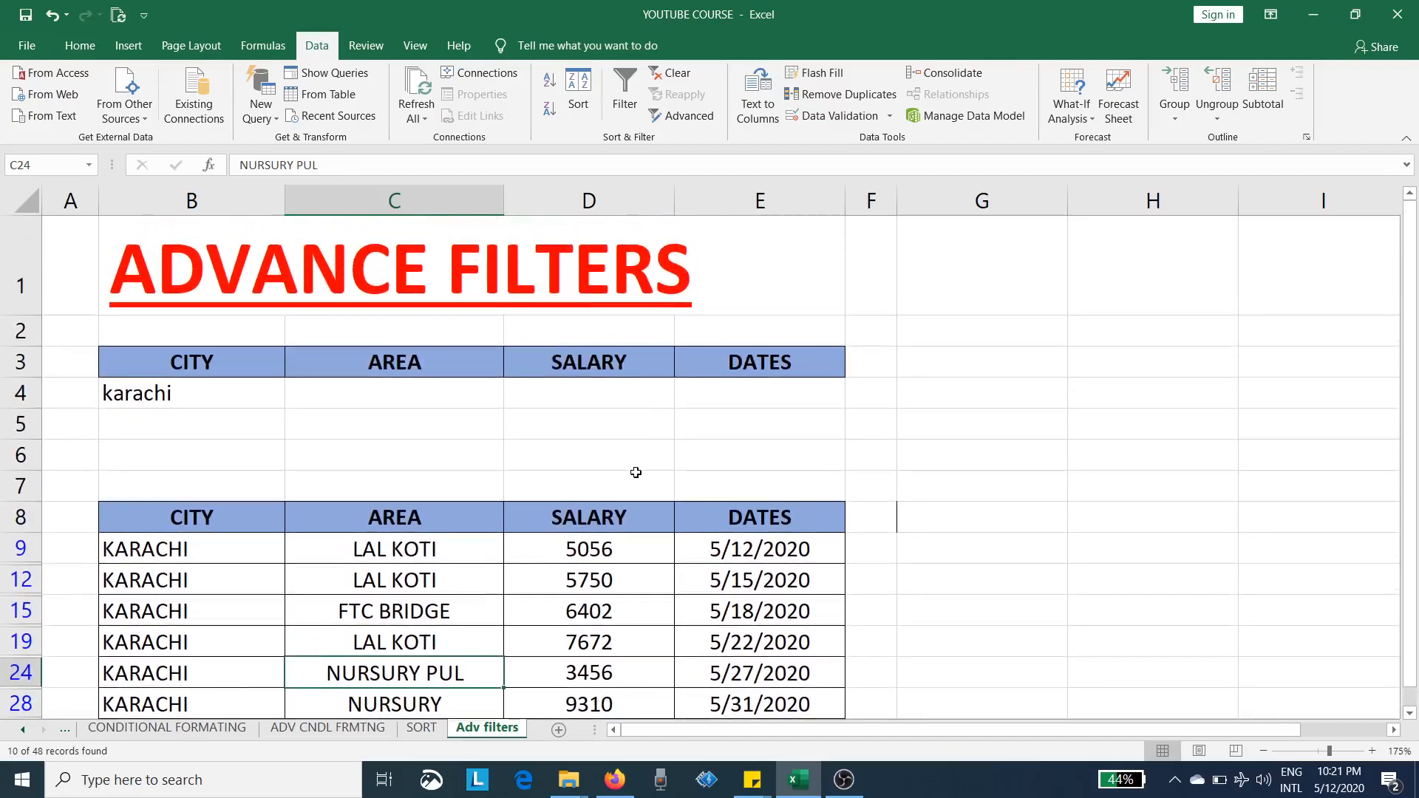
Enter ">6000" as the SALARY criterion in cell D4.
{"action": "scroll", "coordinate": [634, 473], "scroll_direction": "down", "scroll_amount": 1, "text": "ctrl"}
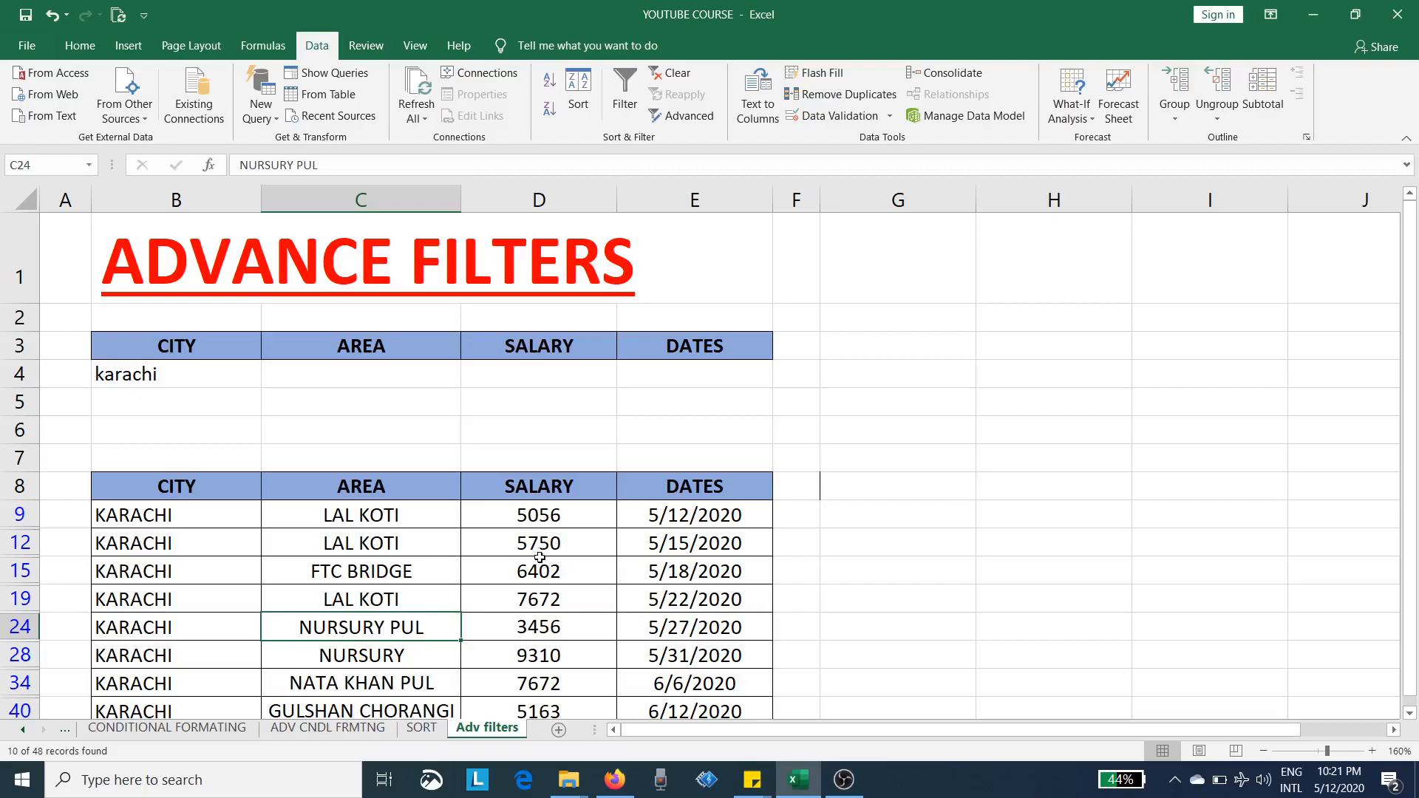
{"action": "left_click", "coordinate": [544, 374]}
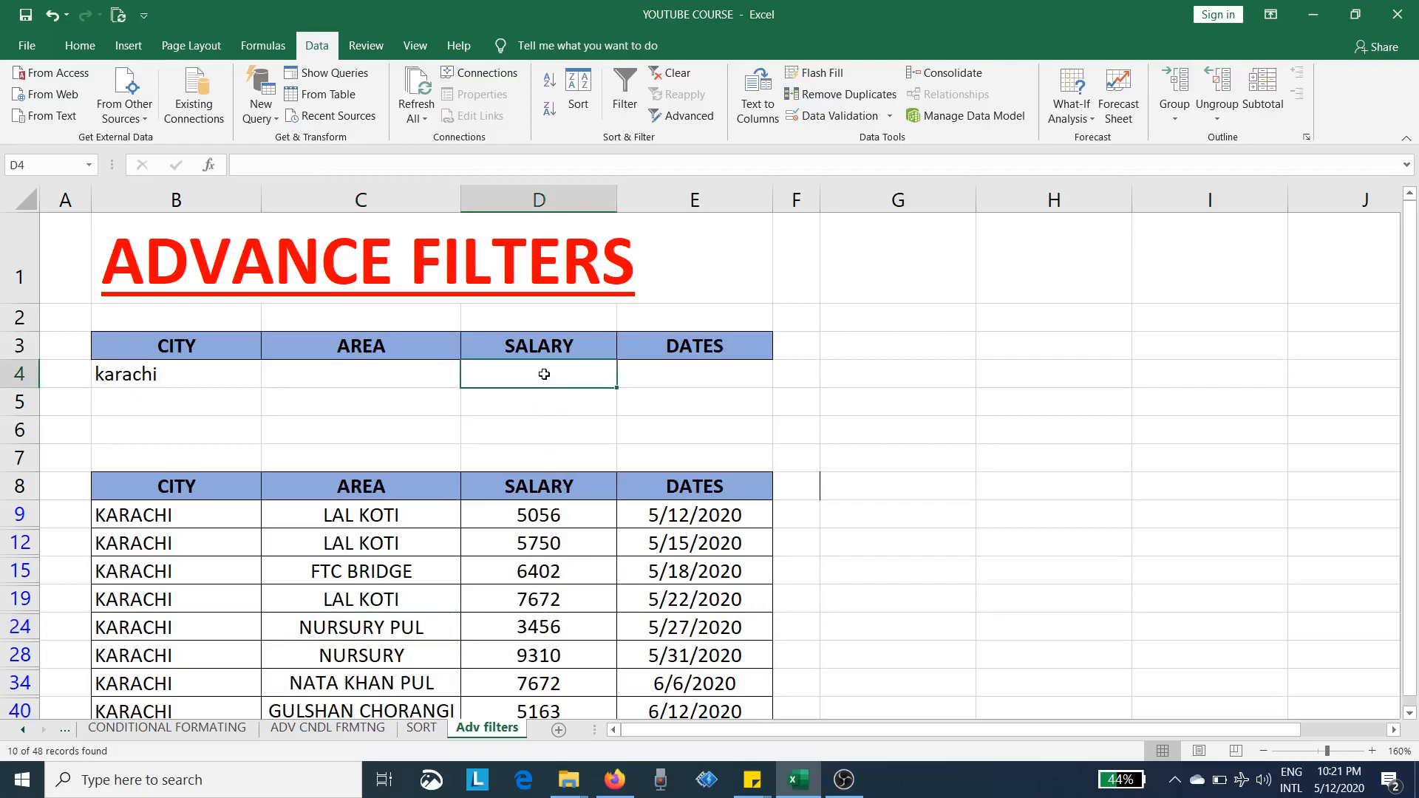
{"action": "type", "text": ">"}
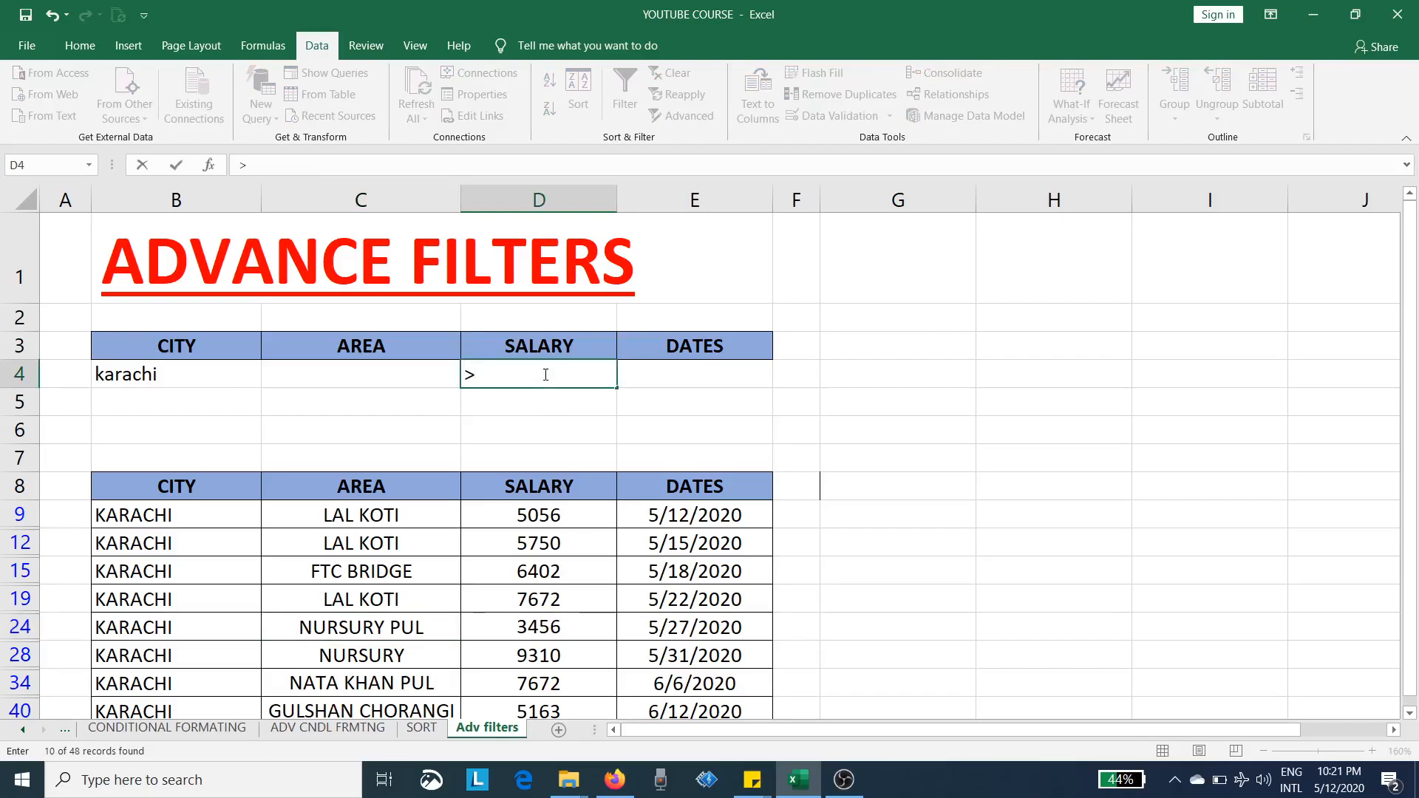
{"action": "type", "text": "6000"}
Apply Advanced Filter in place to the data table using the karachi and >6000 salary criteria in $B$3:$E$4.
{"action": "left_click", "coordinate": [625, 674]}
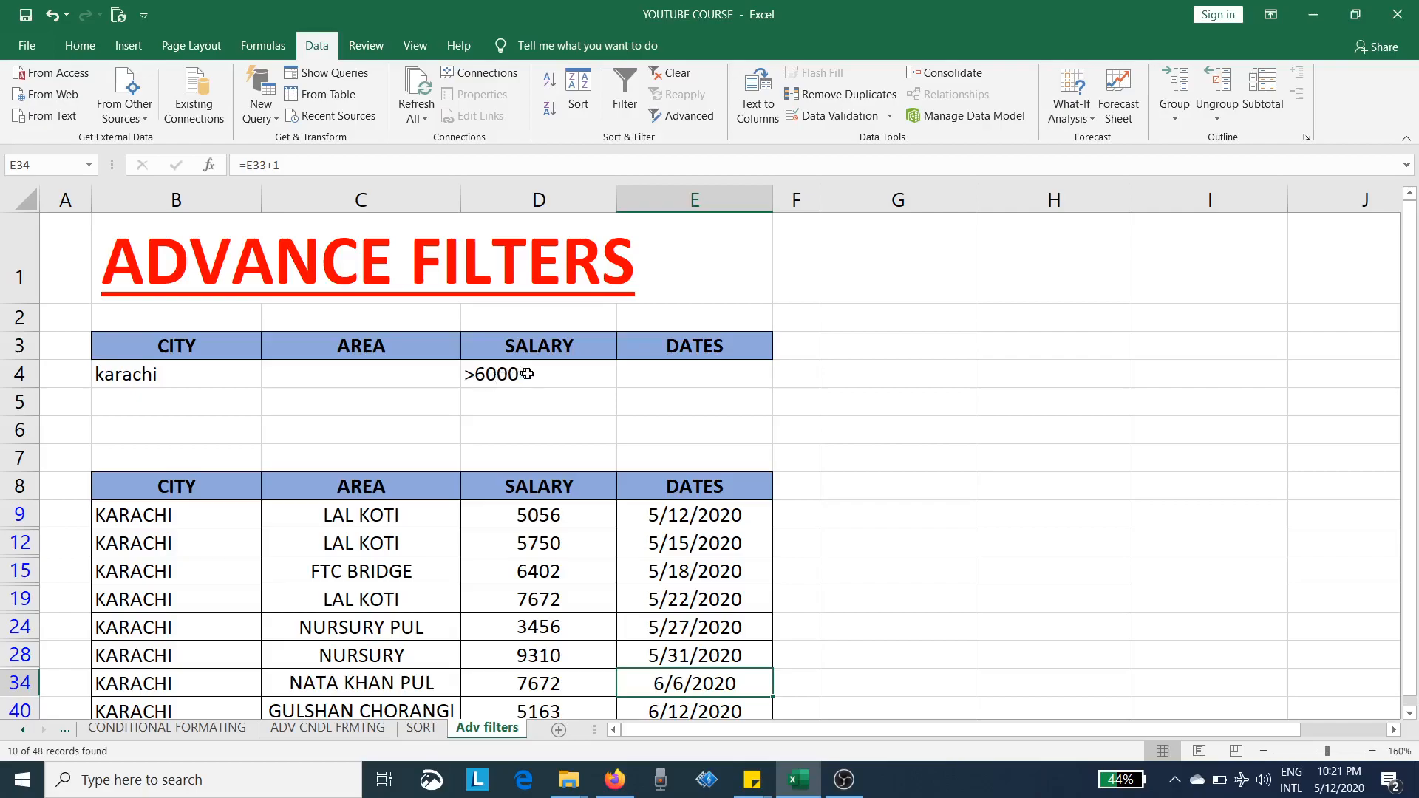
{"action": "left_click", "coordinate": [683, 116]}
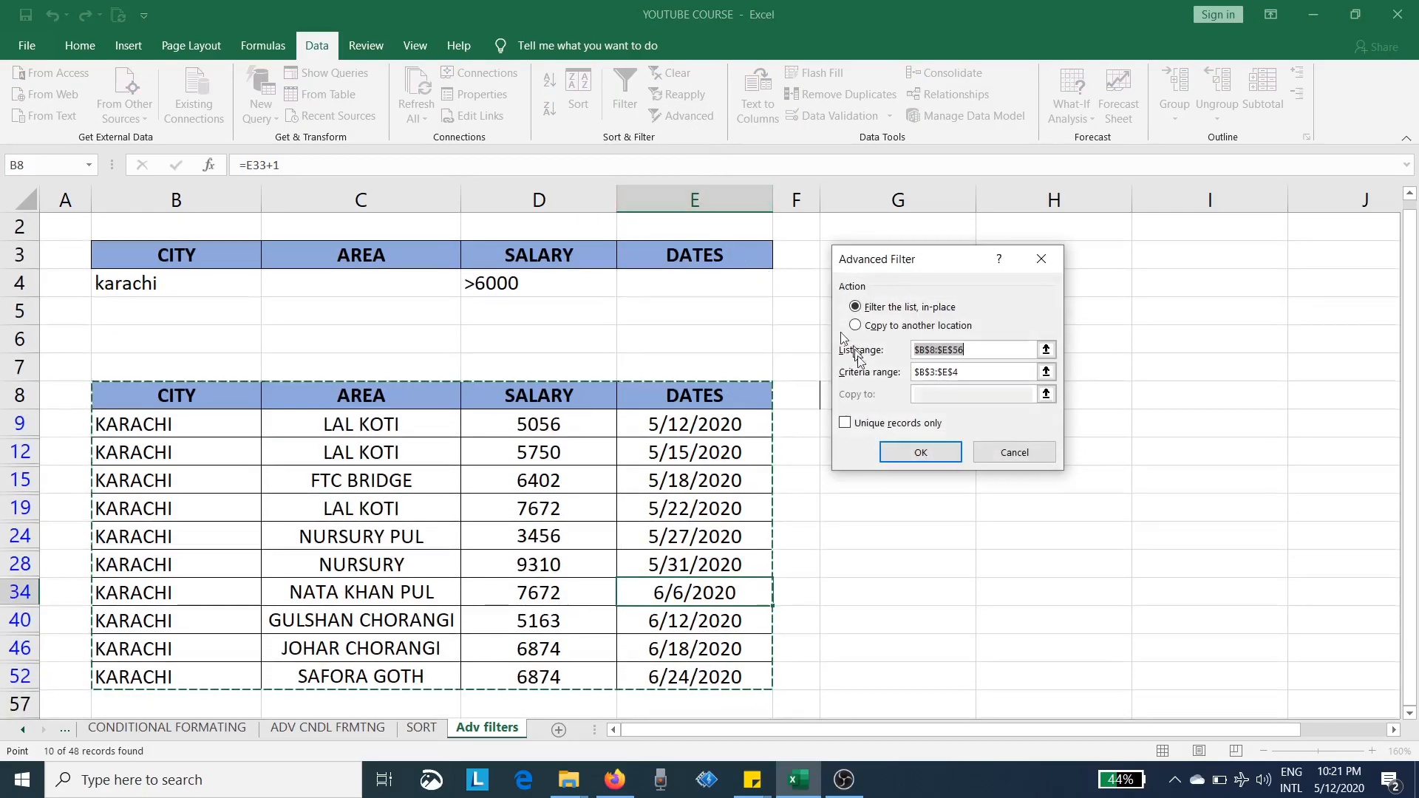
{"action": "left_click", "coordinate": [883, 456]}
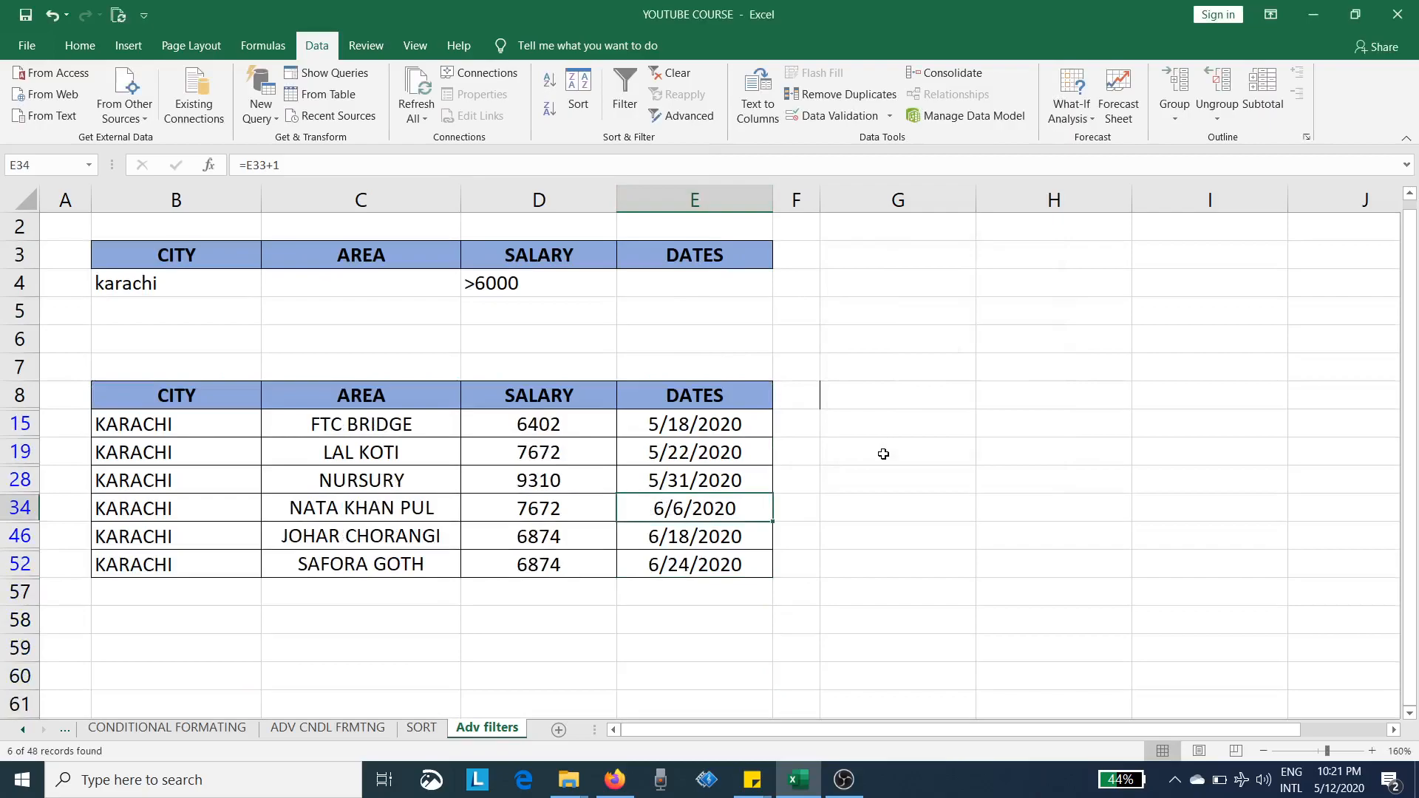
{"action": "scroll", "coordinate": [591, 462], "scroll_direction": "up", "scroll_amount": 2}
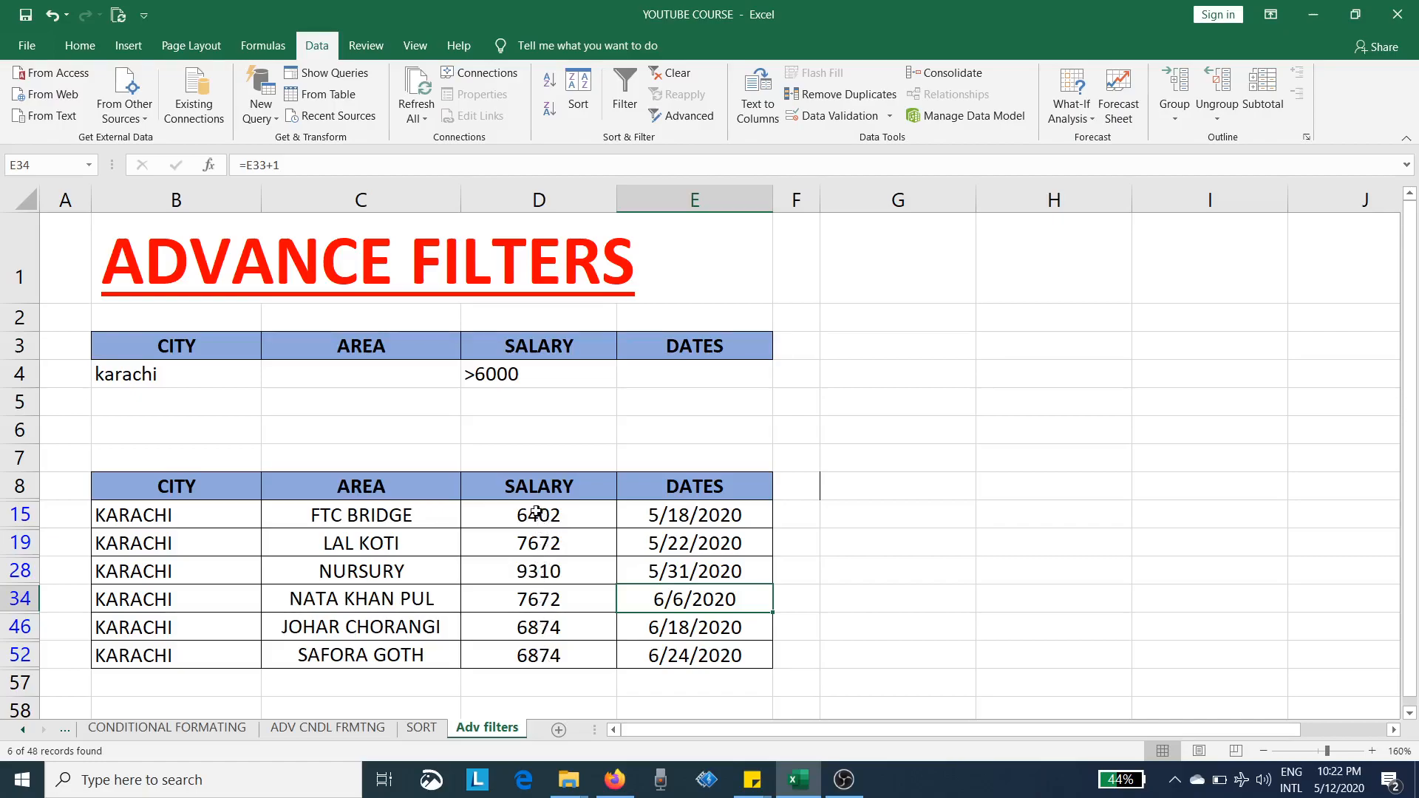
Clear the SALARY criterion in cell D4 and enter ">22 may 2020" as the DATES criterion in cell E4.
{"action": "left_click", "coordinate": [573, 377]}
{"action": "key", "text": "Delete"}
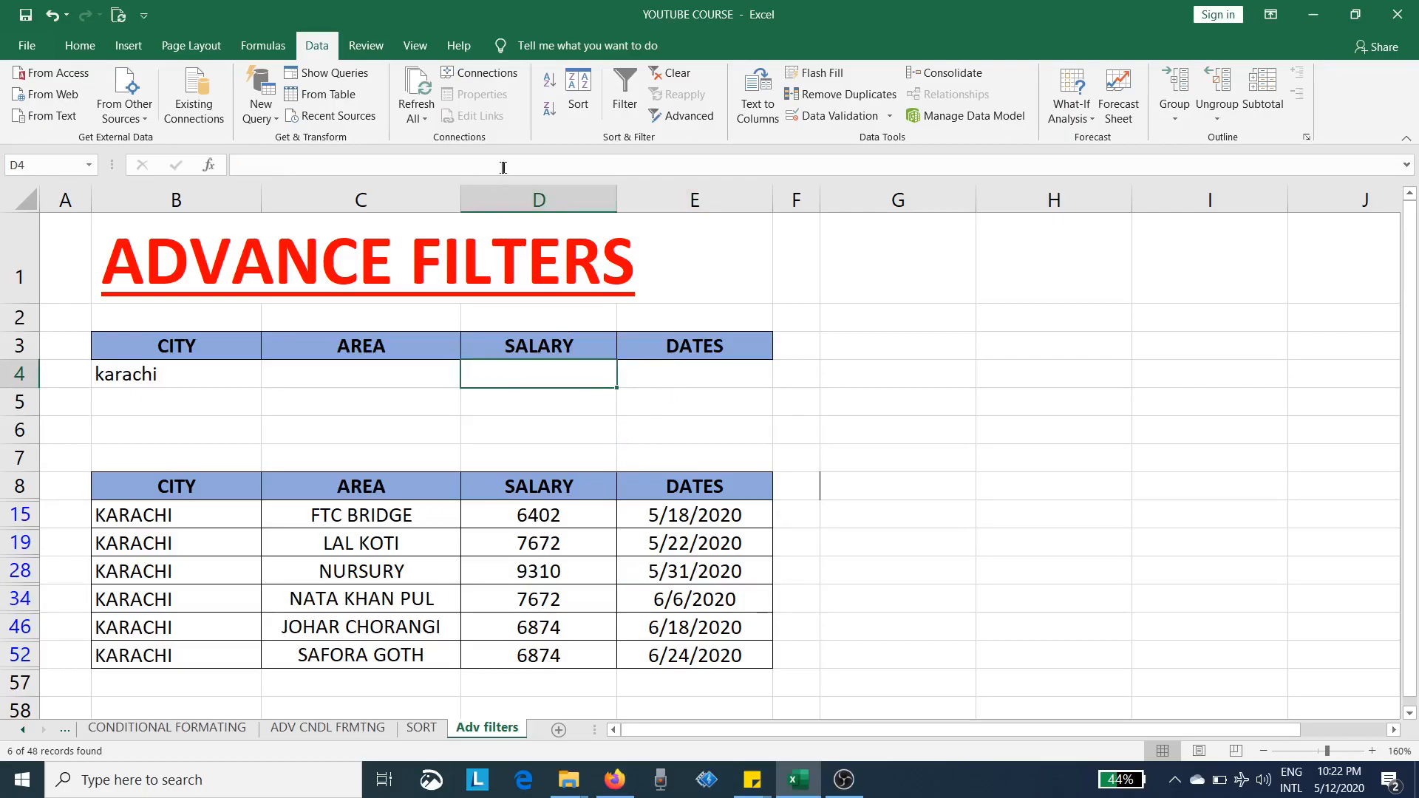
{"action": "left_click", "coordinate": [647, 376]}
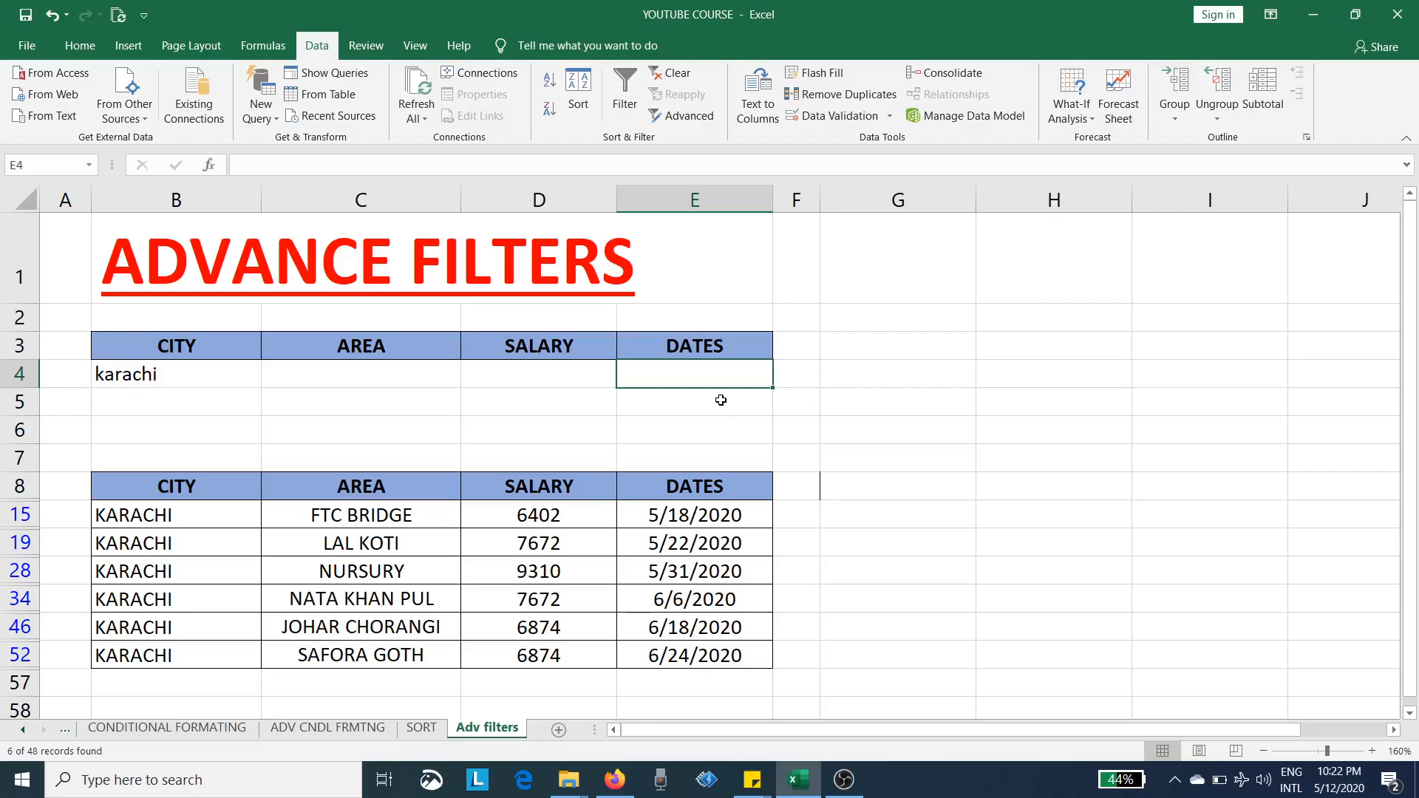
{"action": "type", "text": ">"}
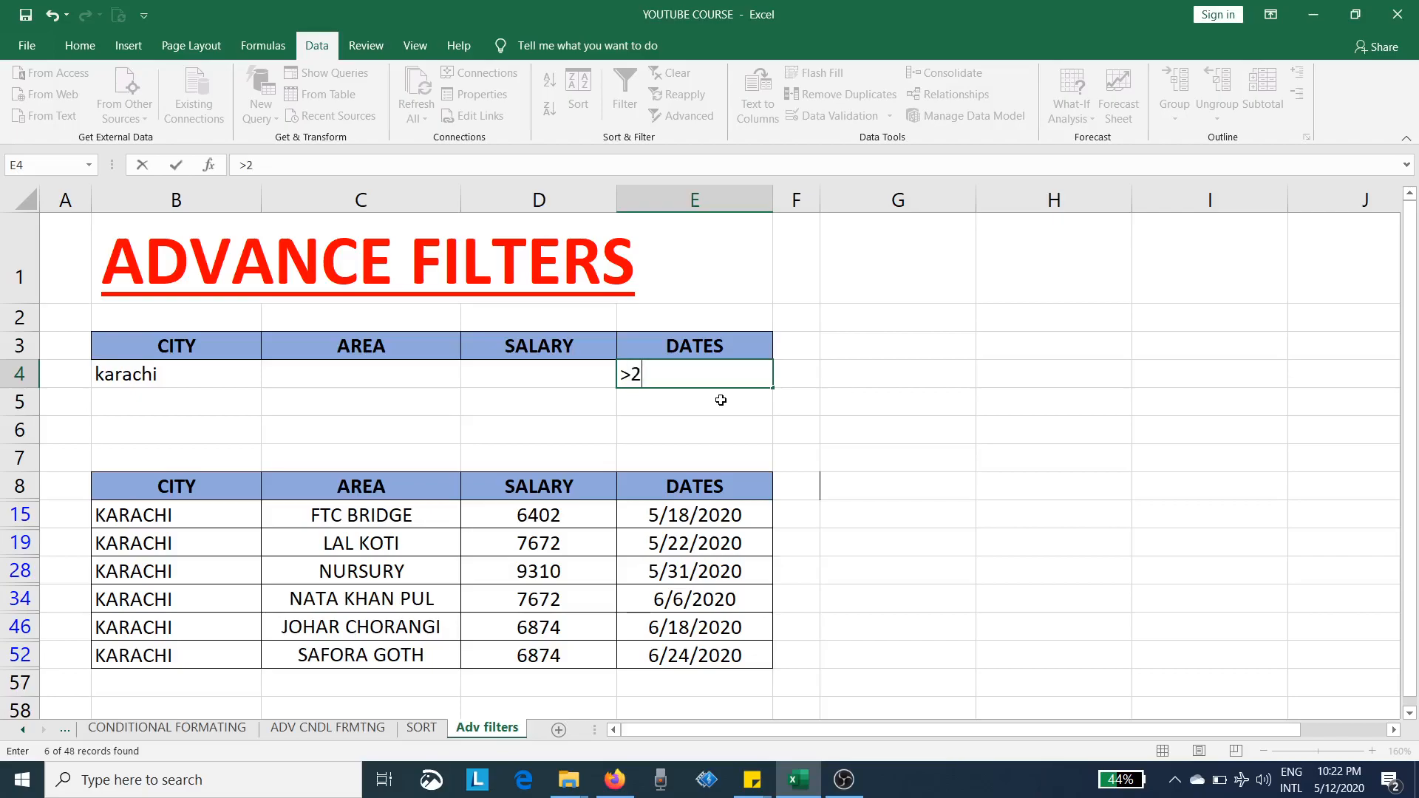
{"action": "type", "text": "22 may 2020"}
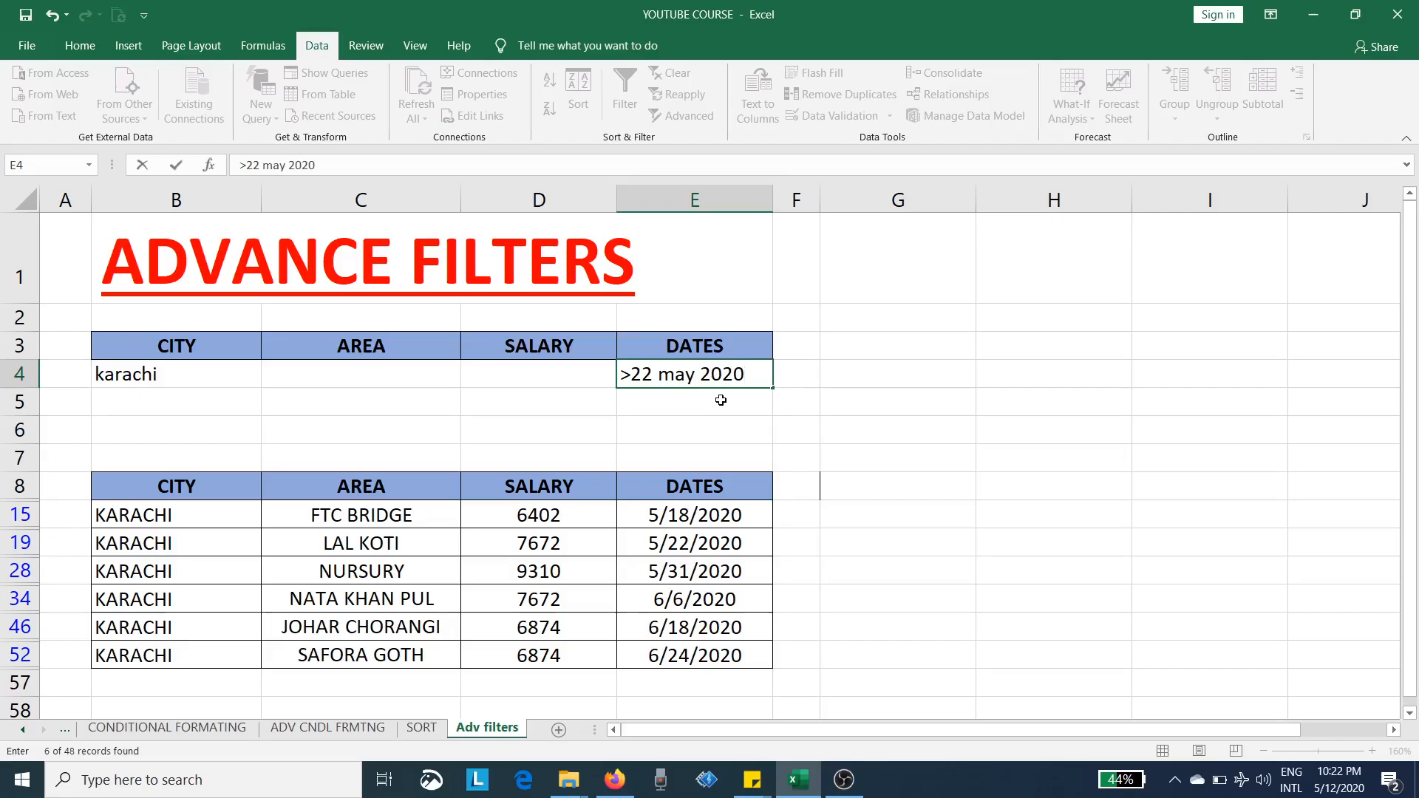
{"action": "key", "text": "Return"}
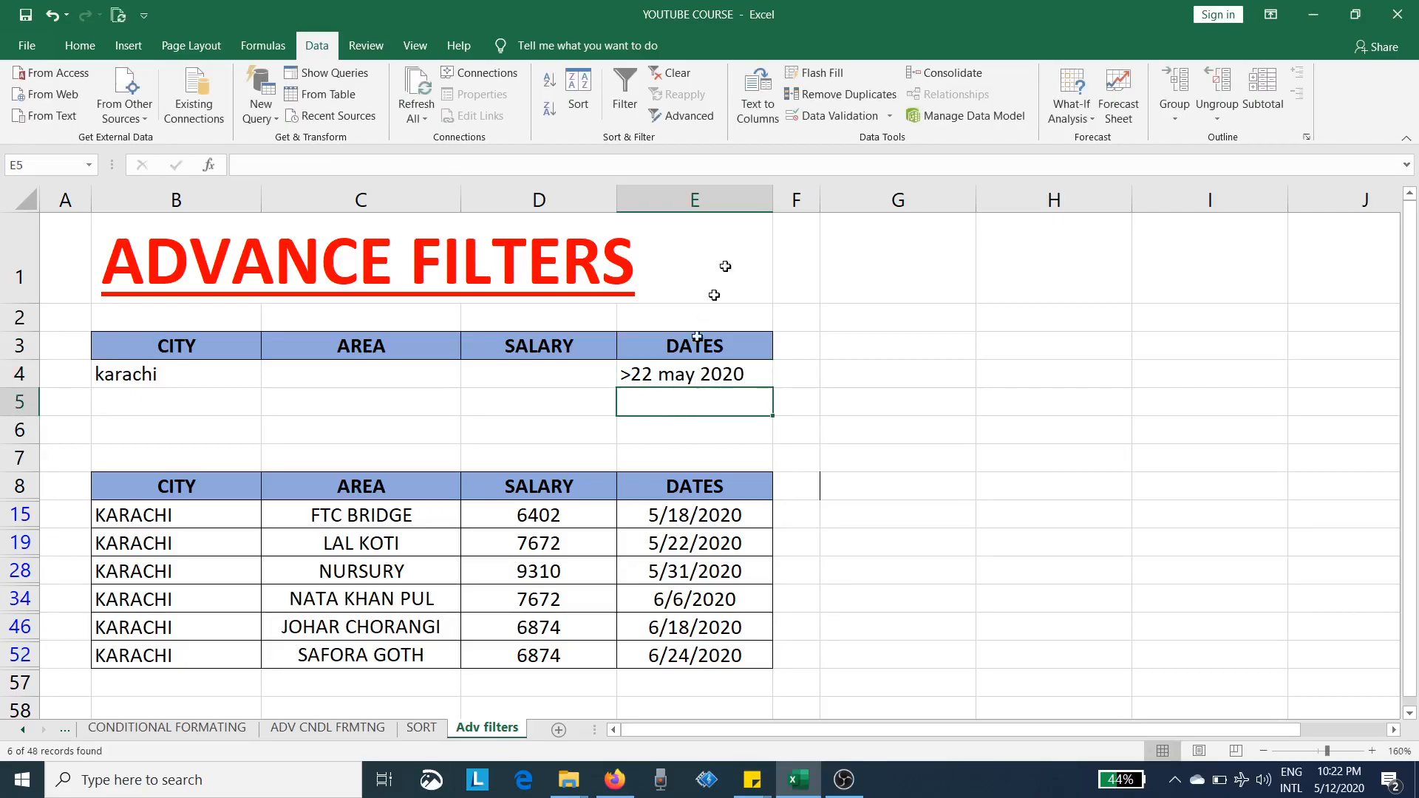
Apply Advanced Filter in place to the data table using the karachi and >22 may 2020 criteria.
{"action": "left_click", "coordinate": [693, 573]}
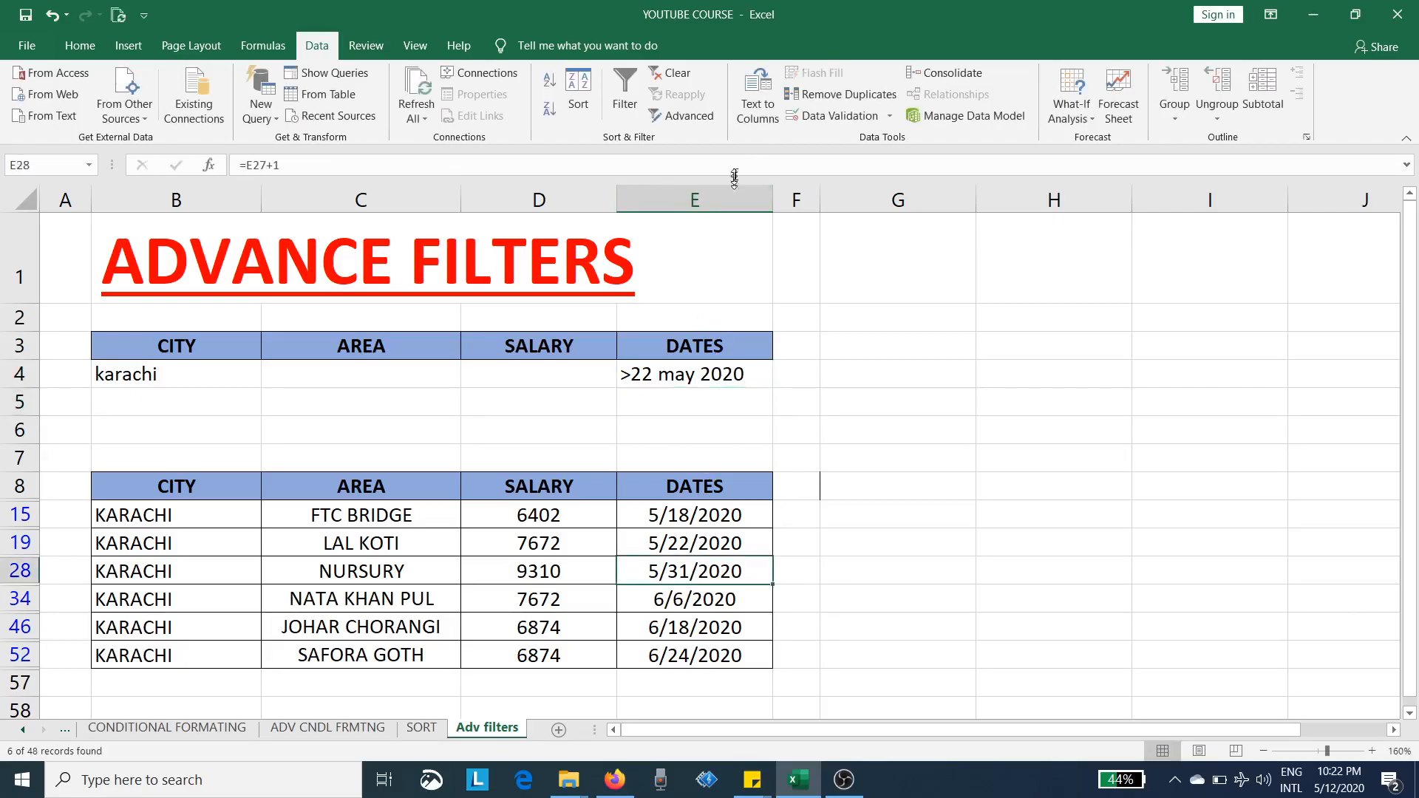
{"action": "left_click", "coordinate": [681, 116]}
{"action": "left_click", "coordinate": [923, 453]}
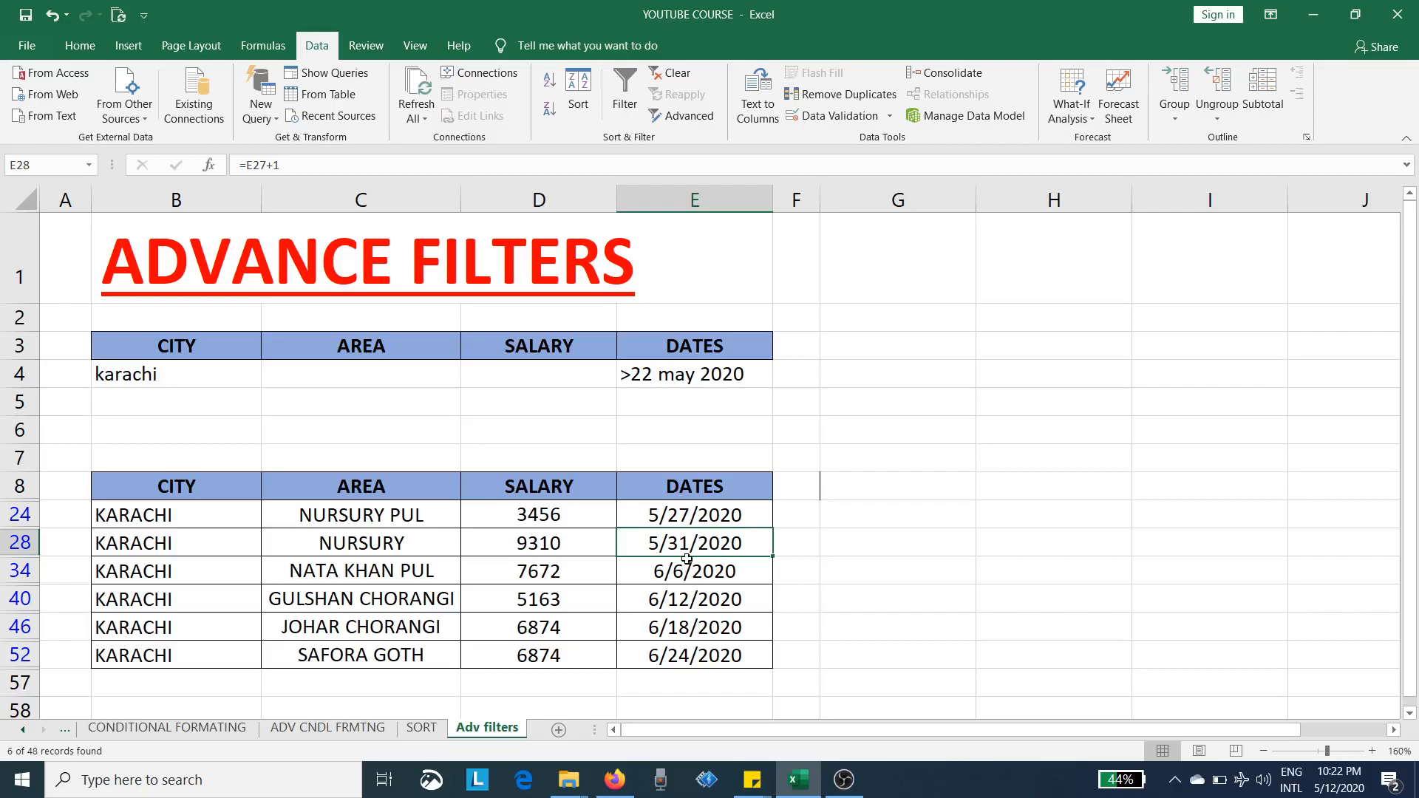
Delete the DATES criterion in cell E4 and clear the filter from the data table.
{"action": "left_click", "coordinate": [704, 374]}
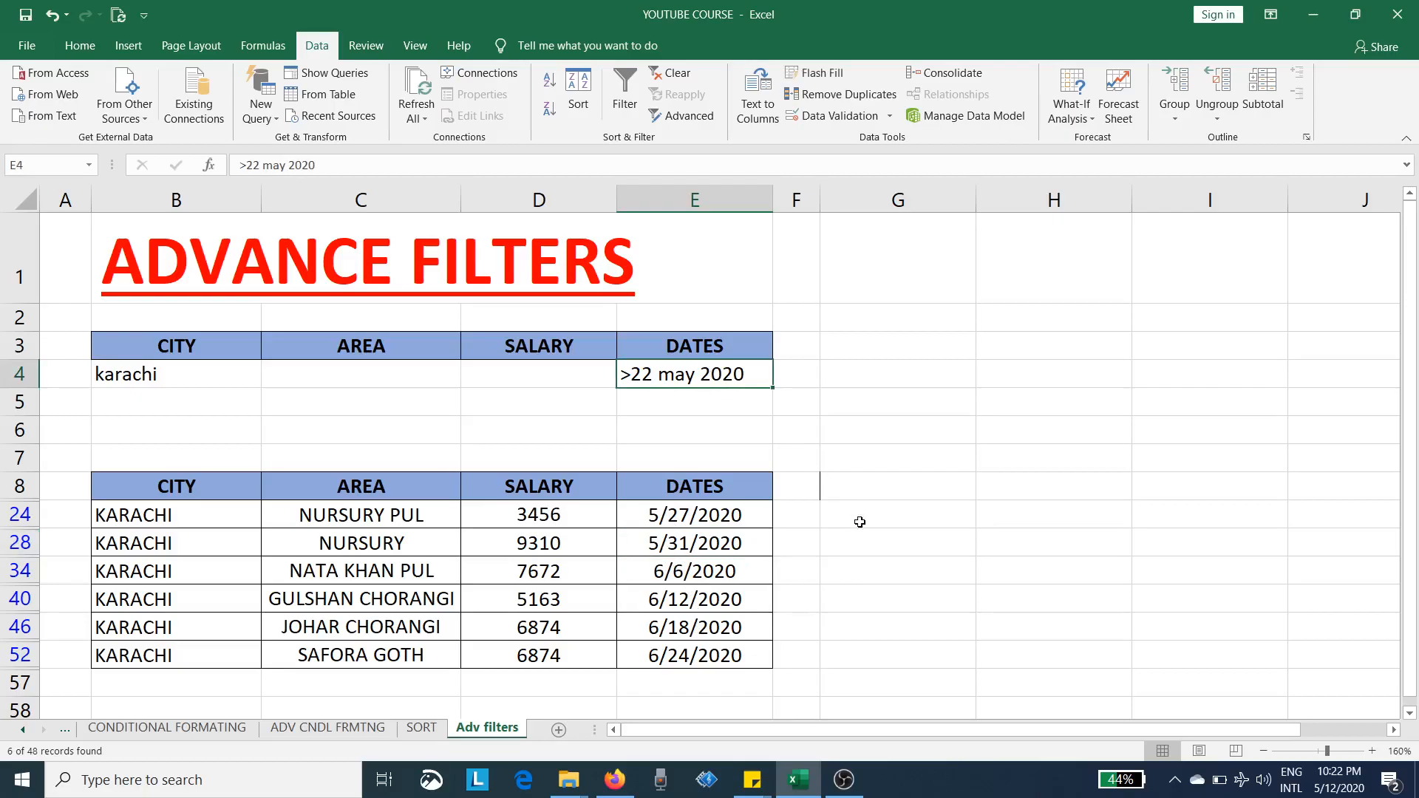
{"action": "key", "text": "Delete"}
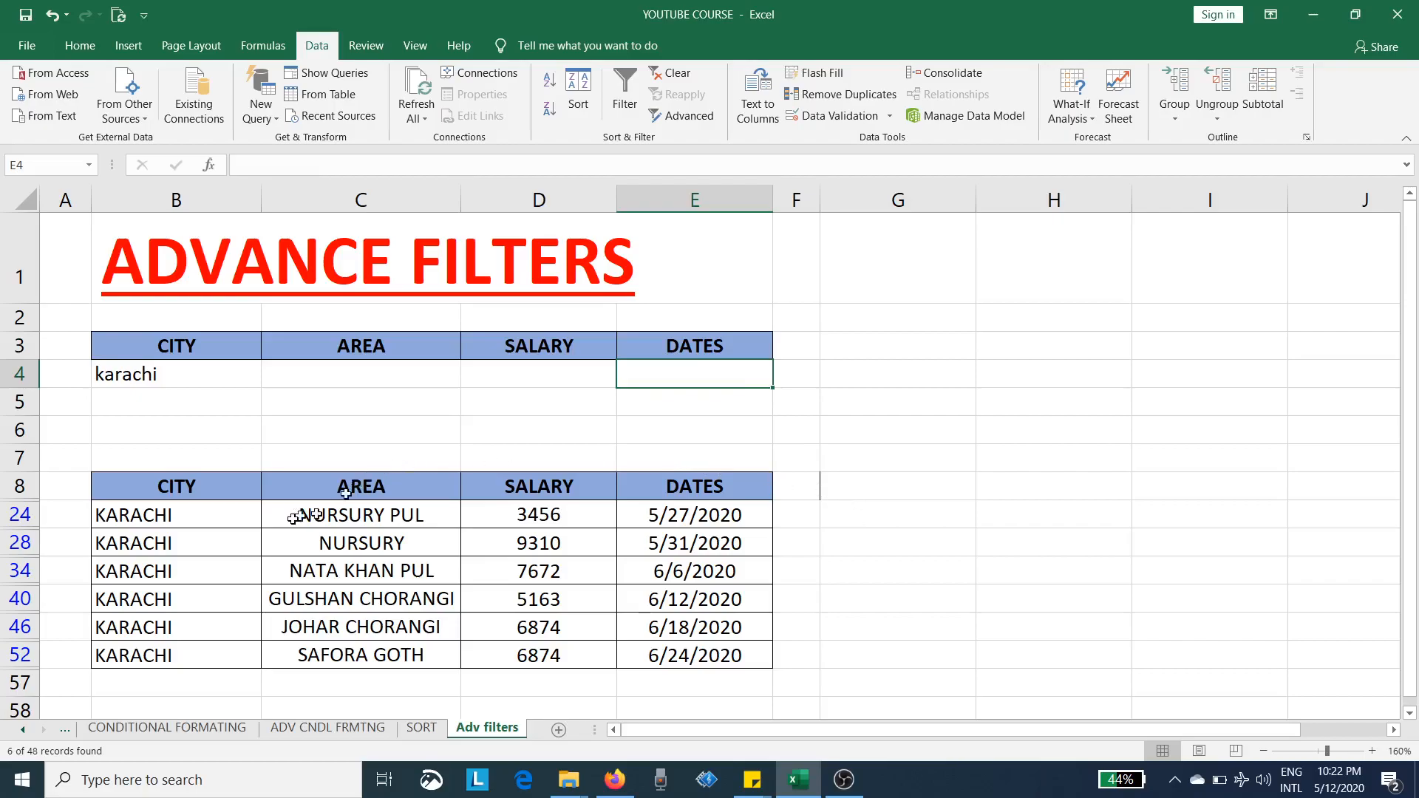
{"action": "left_click", "coordinate": [674, 74]}
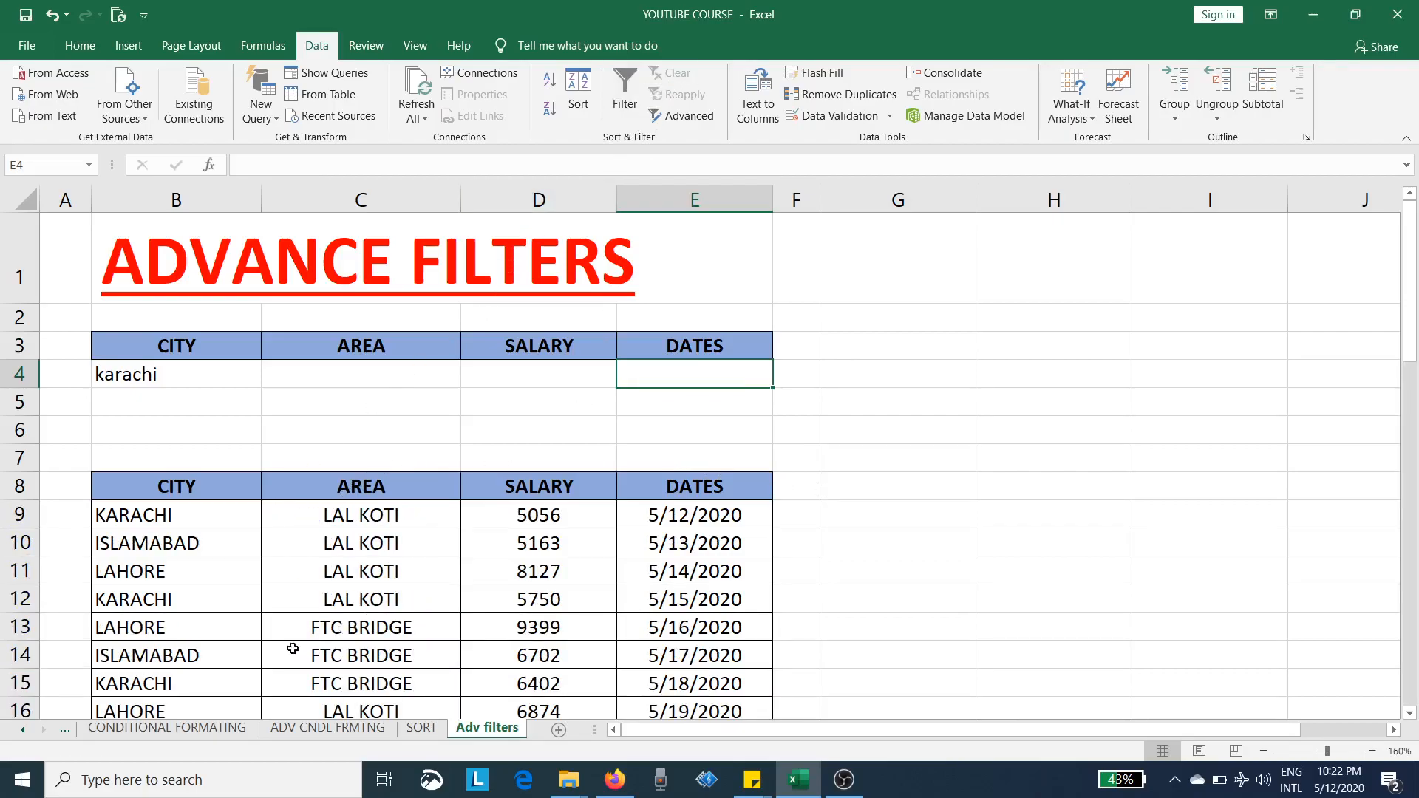
{"action": "scroll", "coordinate": [307, 588], "scroll_direction": "down", "scroll_amount": 2}
{"action": "scroll", "coordinate": [317, 562], "scroll_direction": "up", "scroll_amount": 2}
{"action": "left_click", "coordinate": [195, 401]}
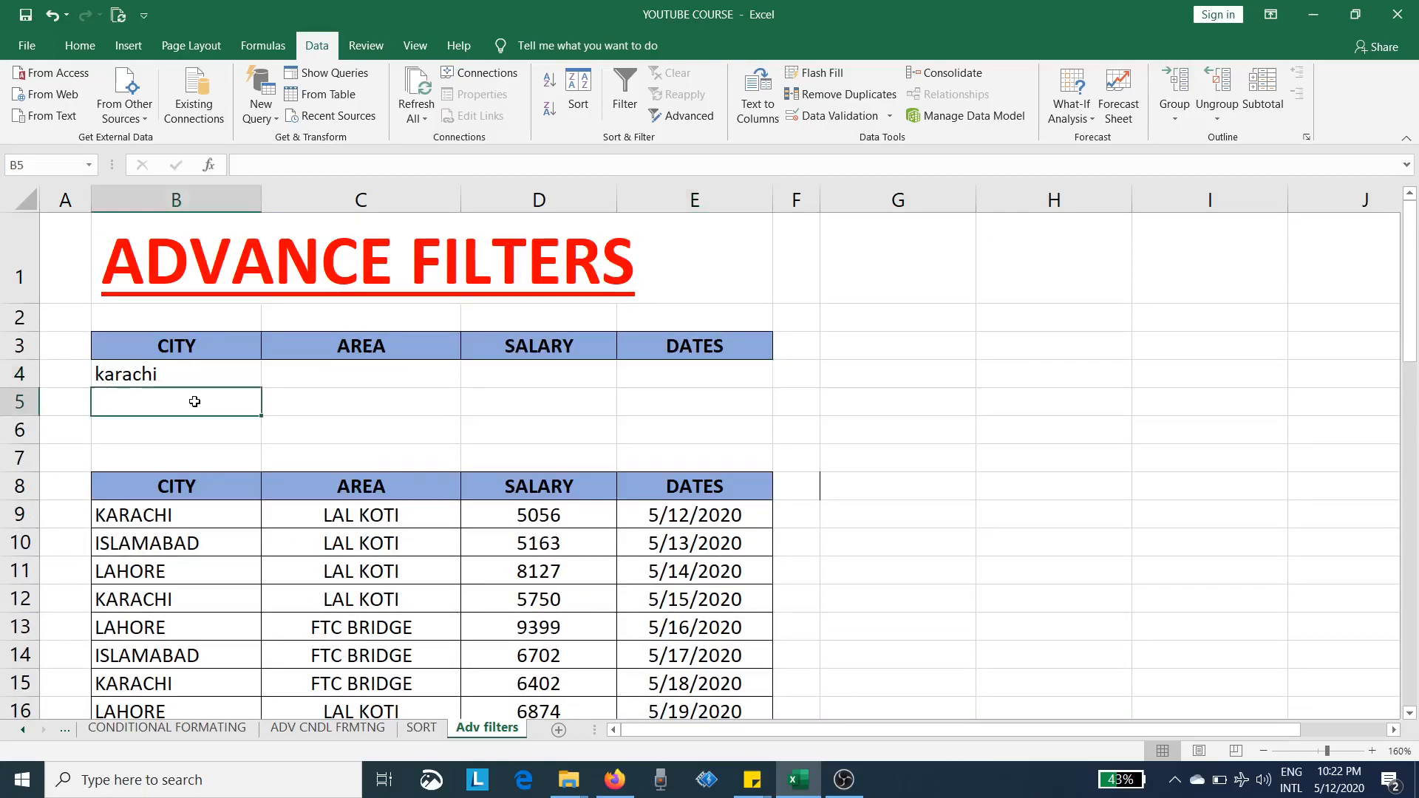
{"action": "left_click", "coordinate": [302, 380]}
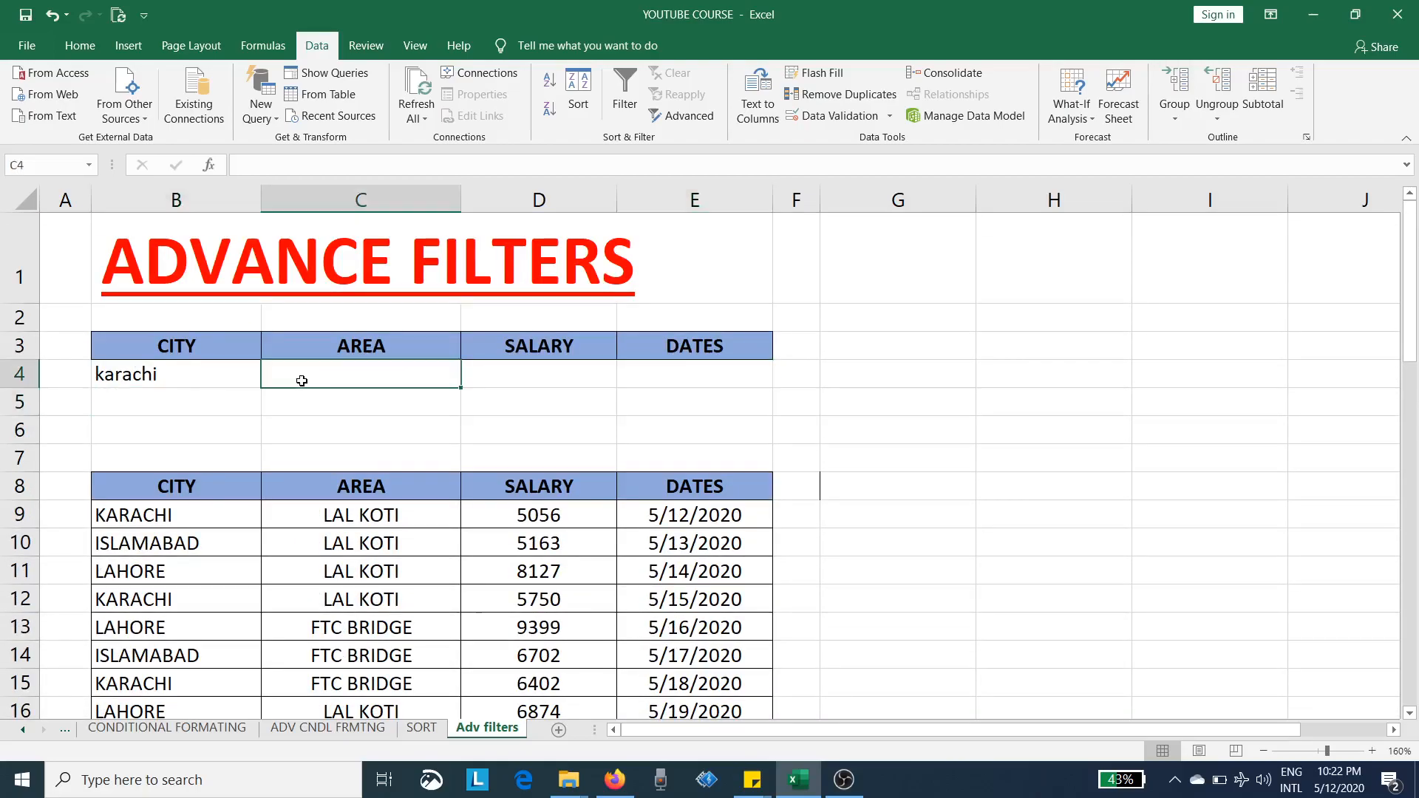
{"action": "type", "text": "*"}
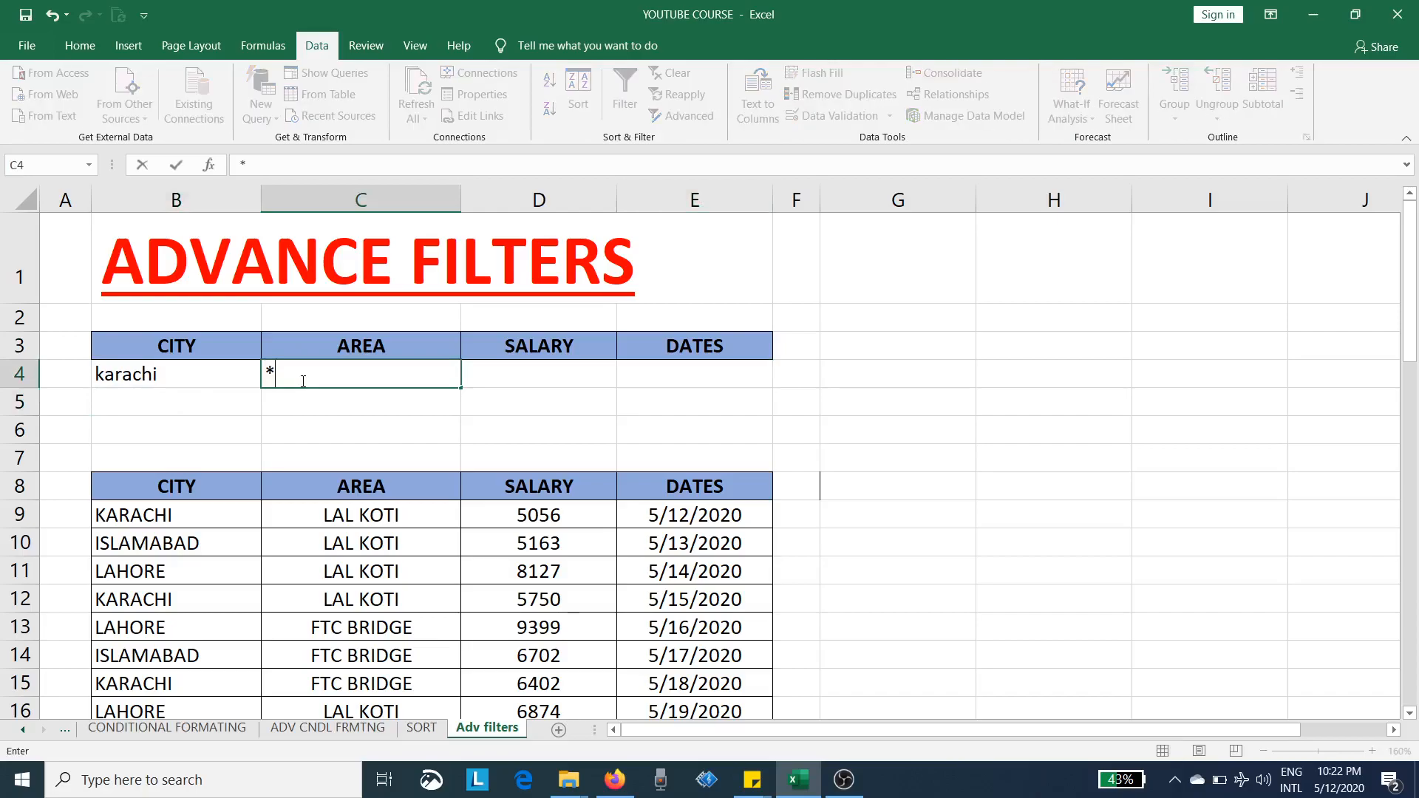
{"action": "type", "text": "p"}
Apply Advanced Filter in place to the data table $B$8:$E$56 with only the karachi criterion.
{"action": "left_click", "coordinate": [455, 595]}
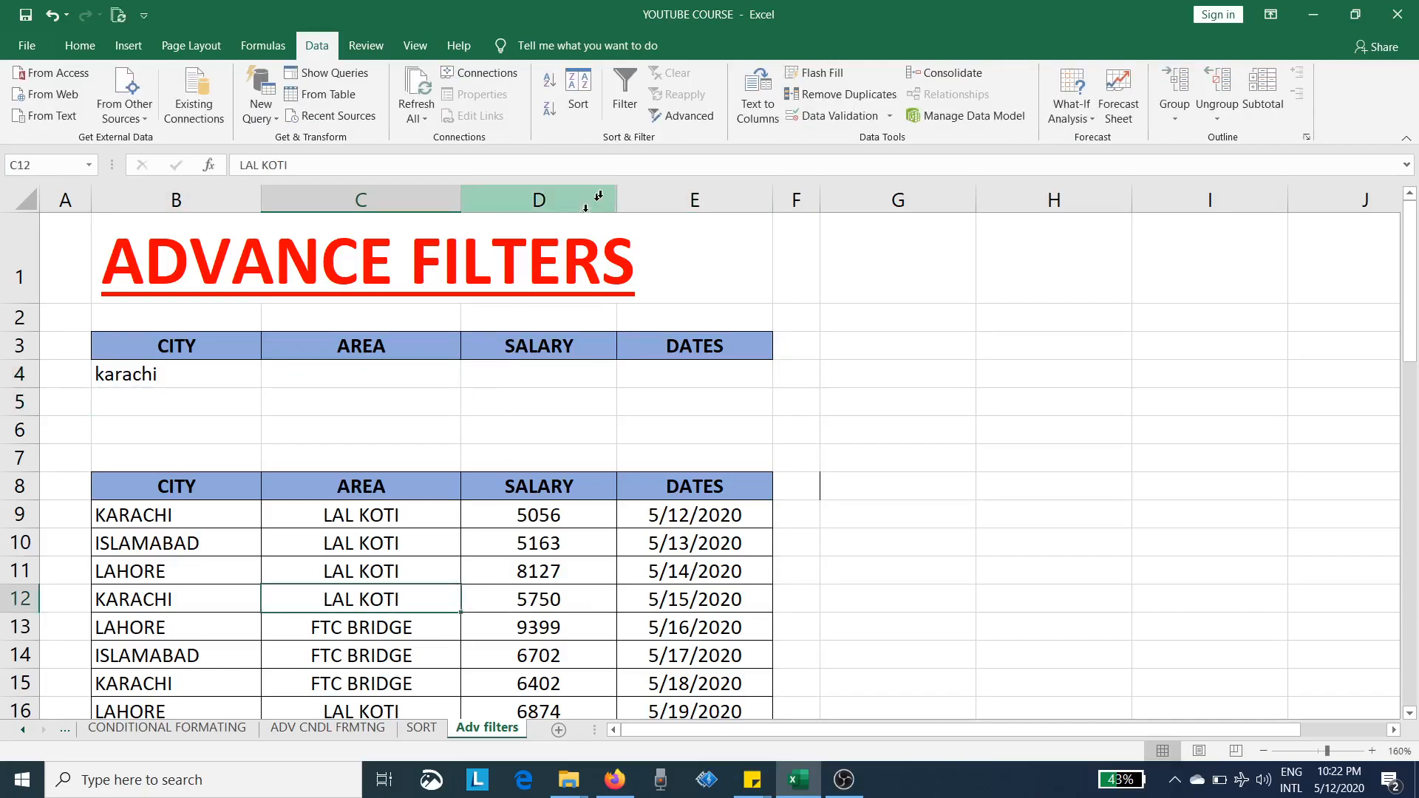
{"action": "left_click", "coordinate": [686, 116]}
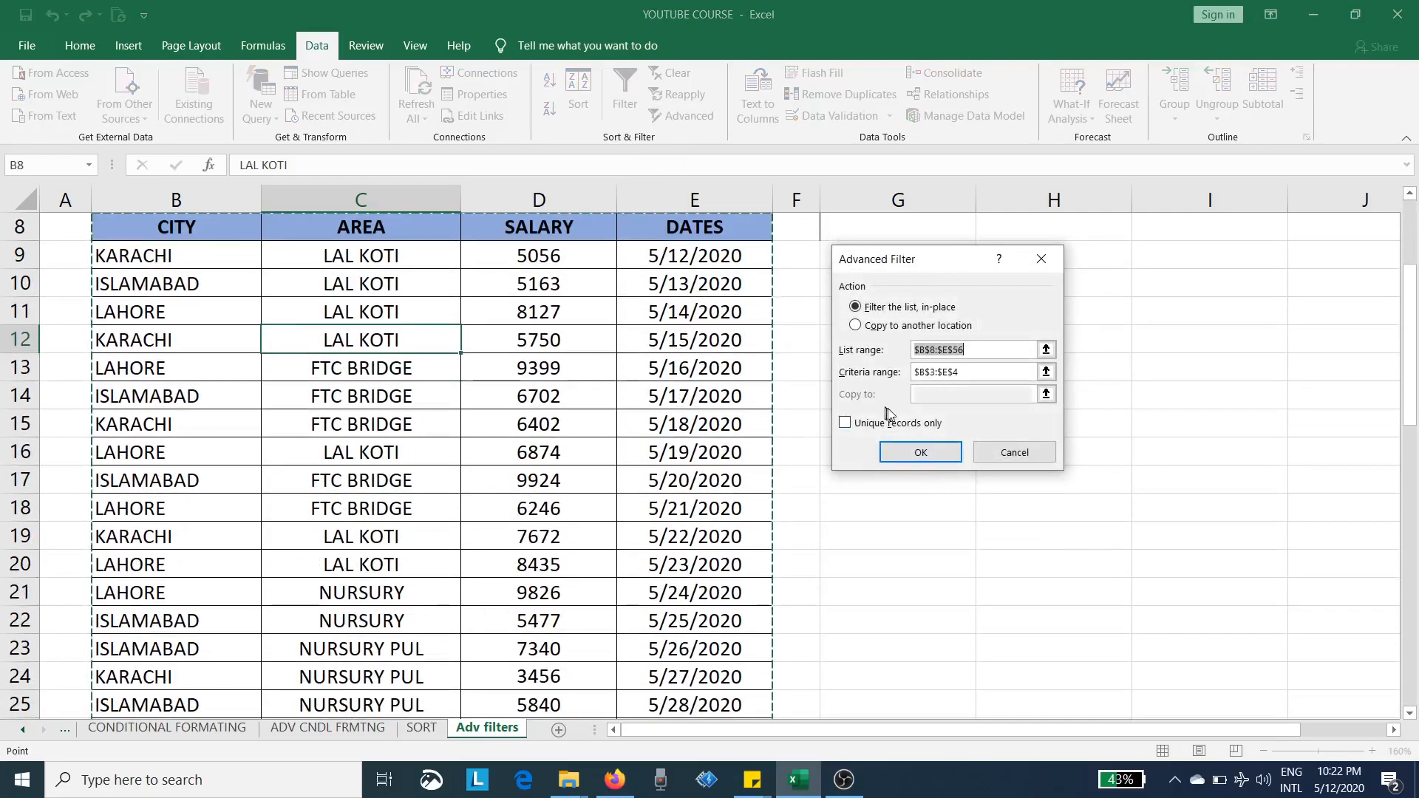
{"action": "left_click", "coordinate": [922, 453]}
{"action": "scroll", "coordinate": [366, 398], "scroll_direction": "up", "scroll_amount": 2}
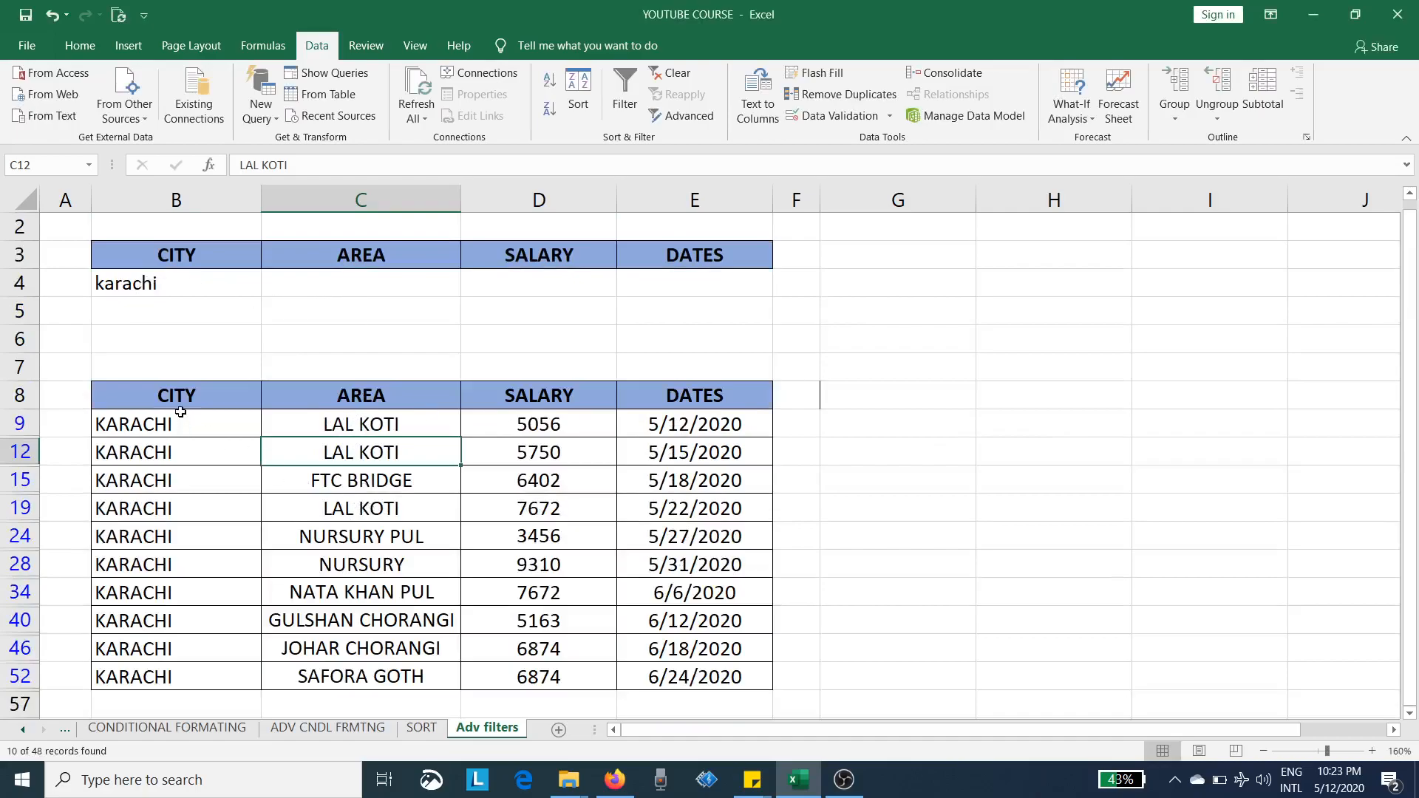
Enter "Lahore" as a second CITY criterion in cell B5.
{"action": "left_click", "coordinate": [244, 307]}
{"action": "type", "text": "Lahore"}
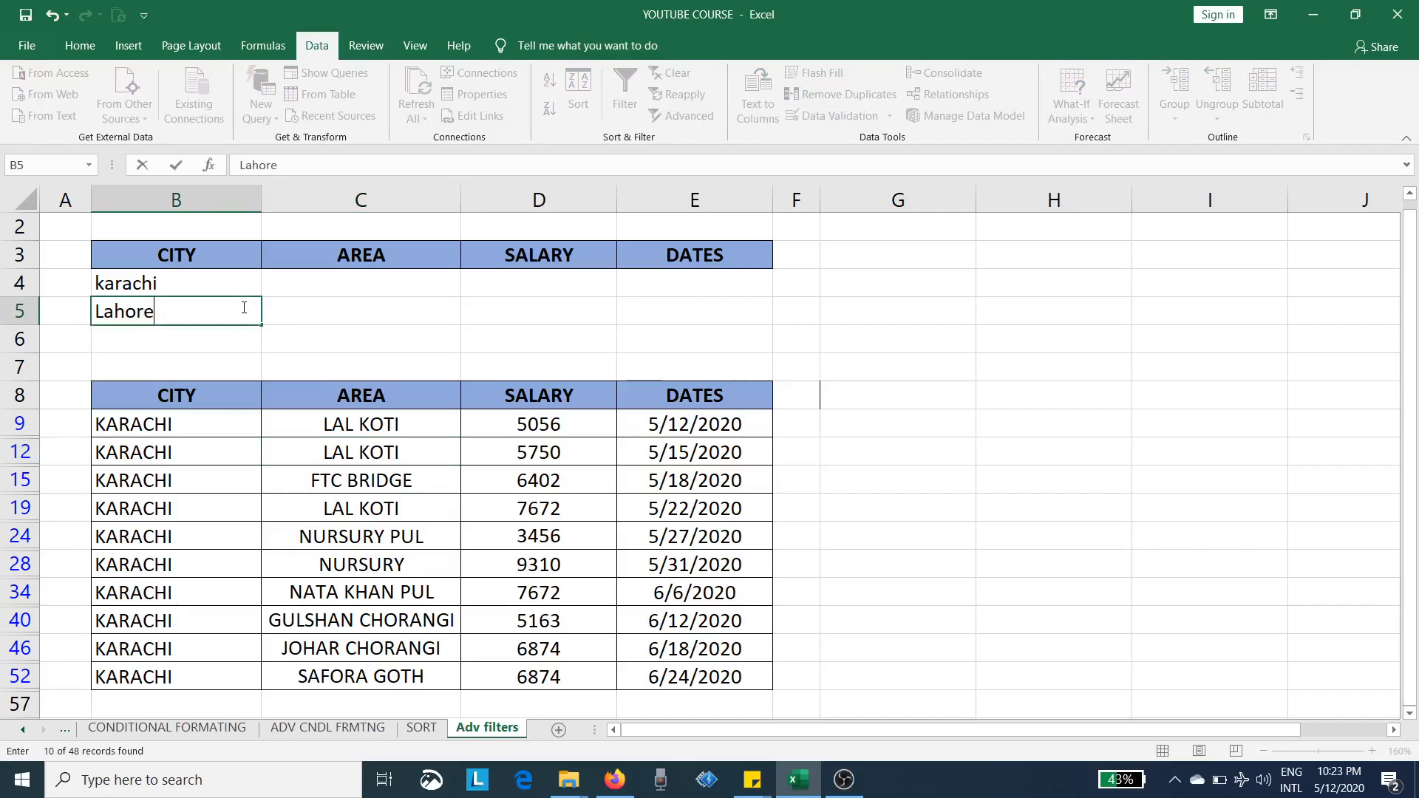
{"action": "key", "text": "Return"}
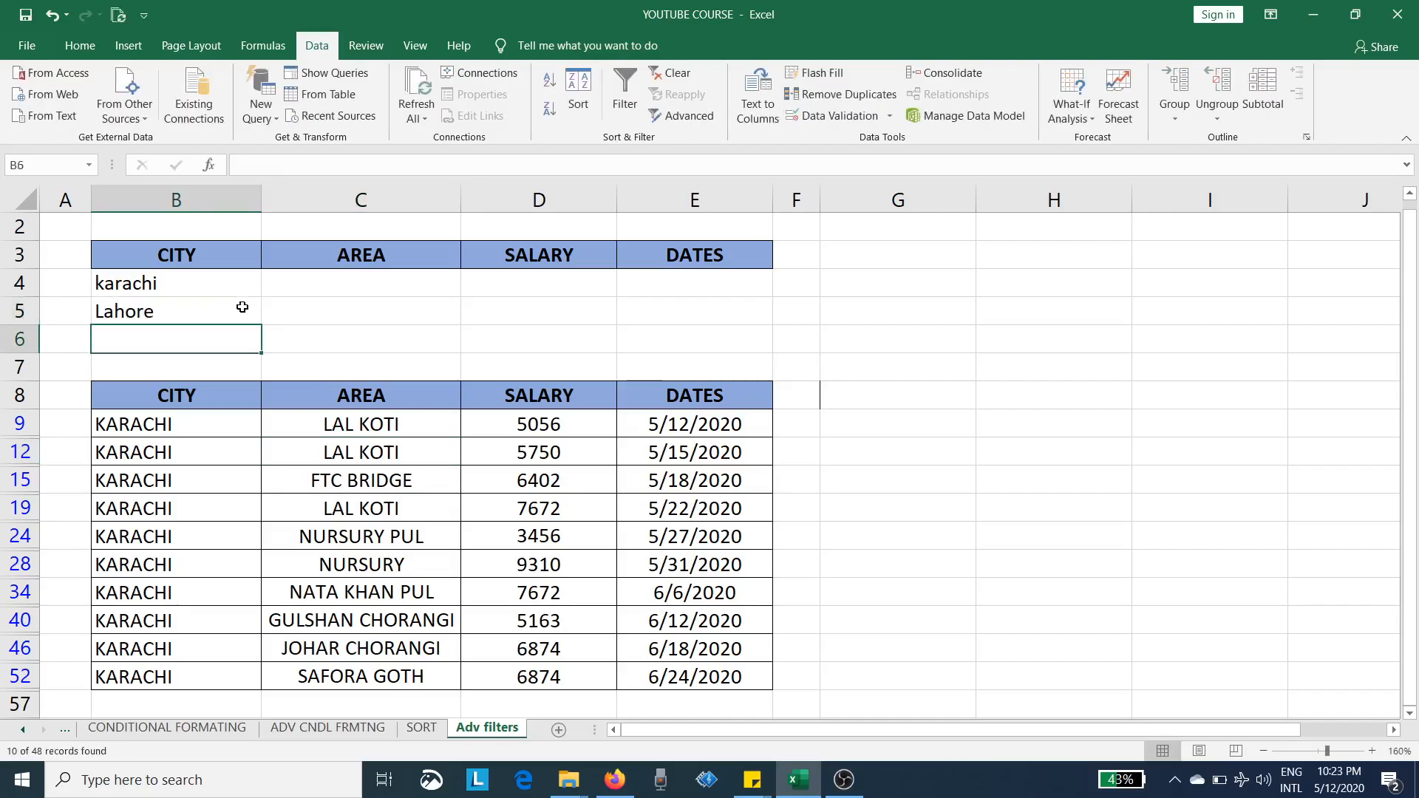
Reapply Advanced Filter in place with the criteria range extended to $B$3:$E$5 to include both cities.
{"action": "left_click", "coordinate": [268, 479]}
{"action": "scroll", "coordinate": [276, 486], "scroll_direction": "up", "scroll_amount": 1}
{"action": "scroll", "coordinate": [277, 486], "scroll_direction": "down", "scroll_amount": 1}
{"action": "scroll", "coordinate": [279, 485], "scroll_direction": "up", "scroll_amount": 1}
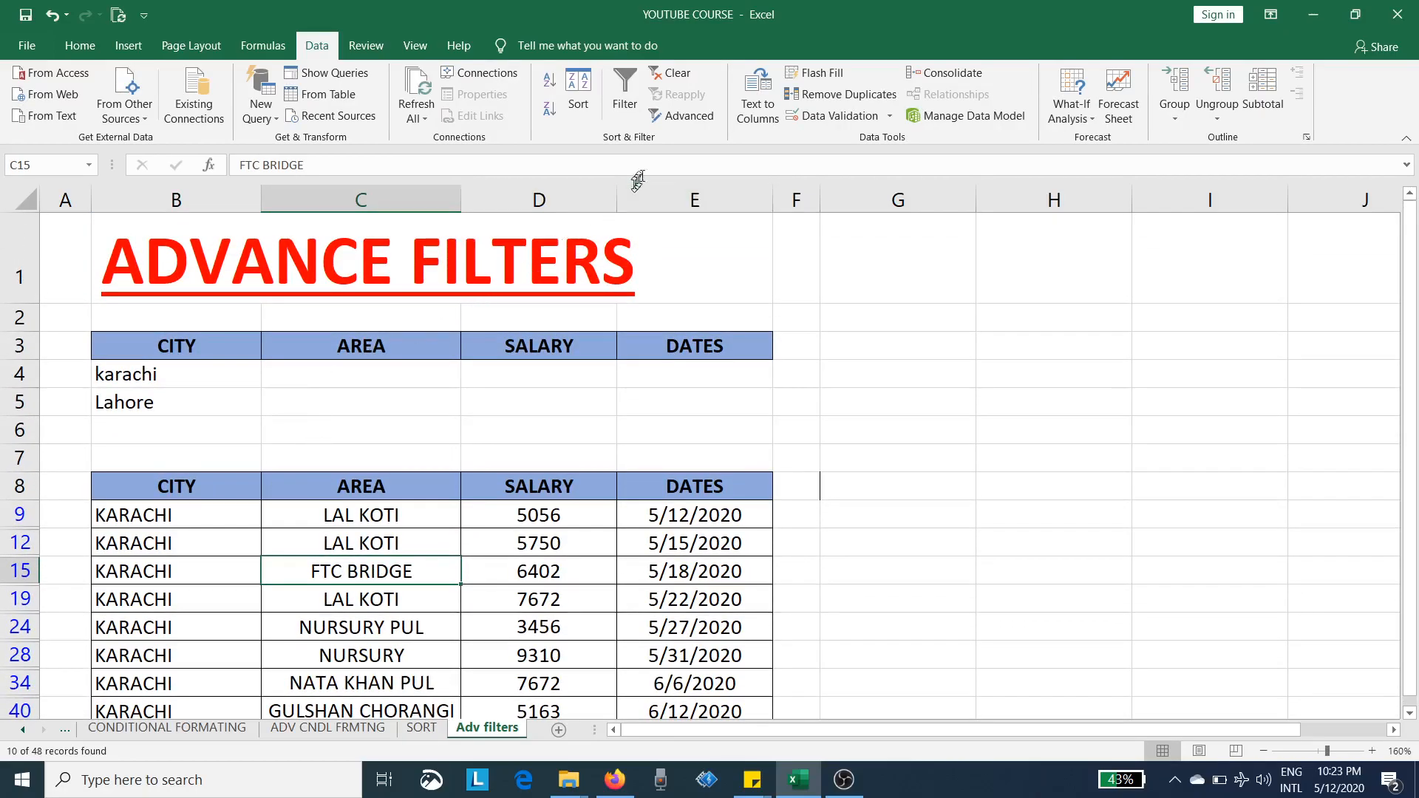
{"action": "left_click", "coordinate": [687, 117]}
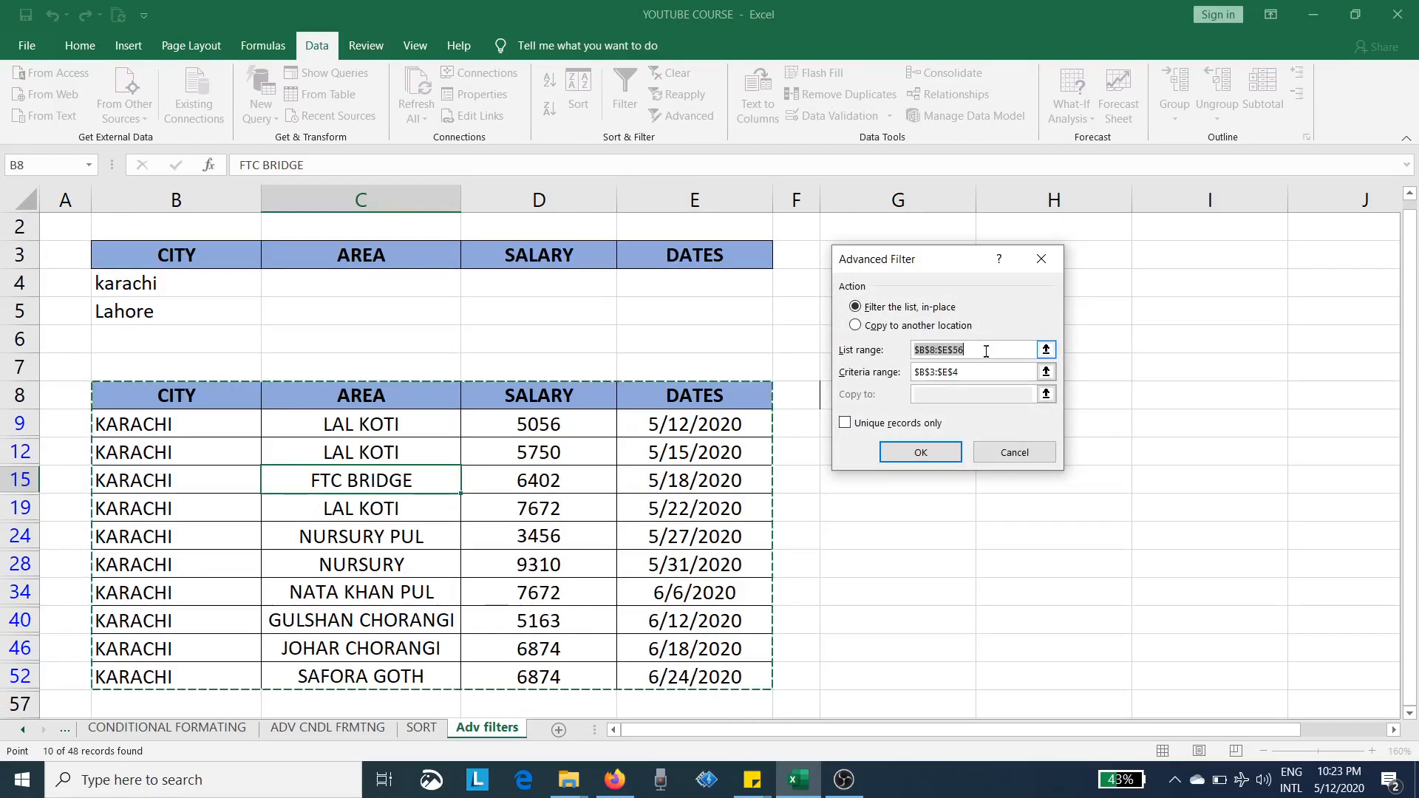
{"action": "left_click", "coordinate": [1045, 371]}
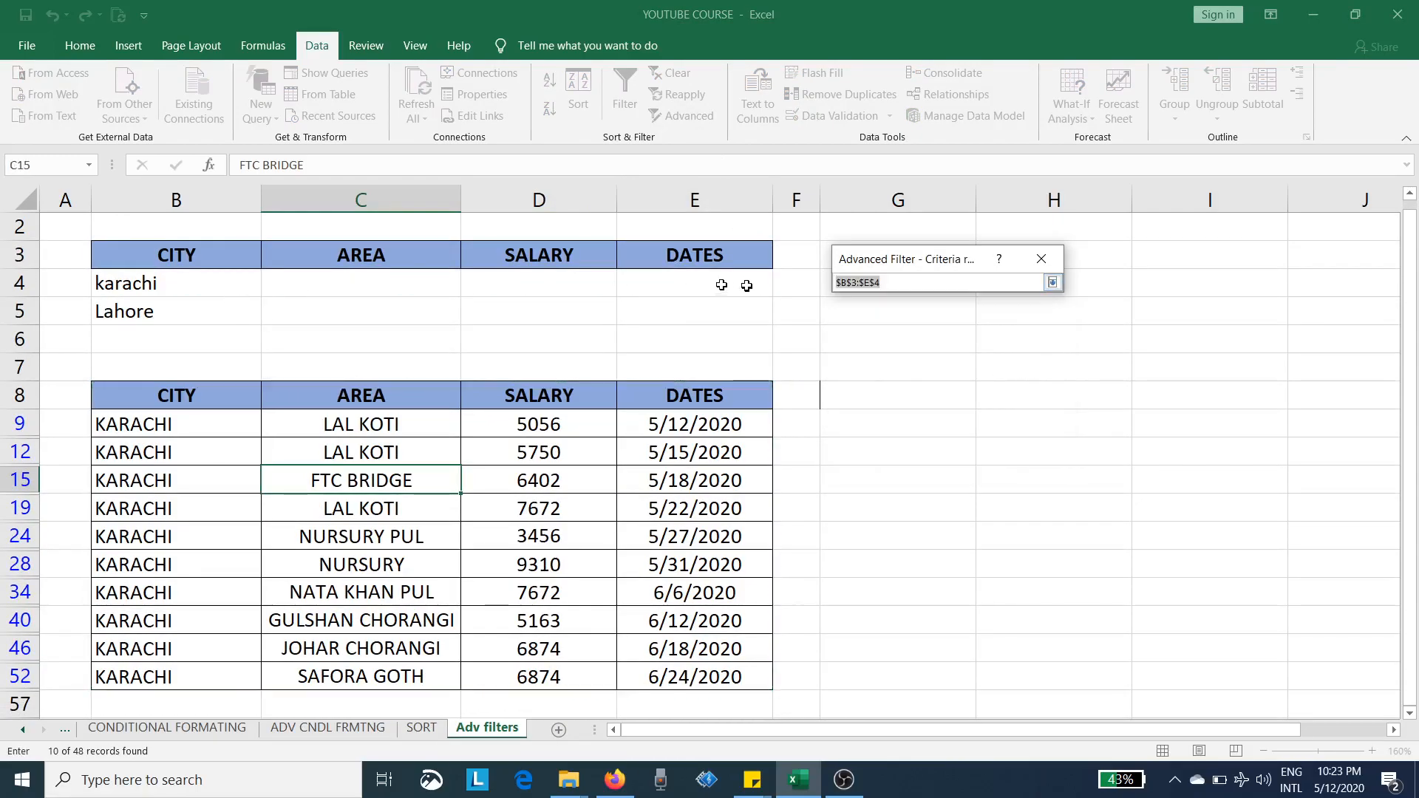
{"action": "left_click_drag", "start_coordinate": [169, 259], "coordinate": [683, 318]}
{"action": "left_click", "coordinate": [1059, 282]}
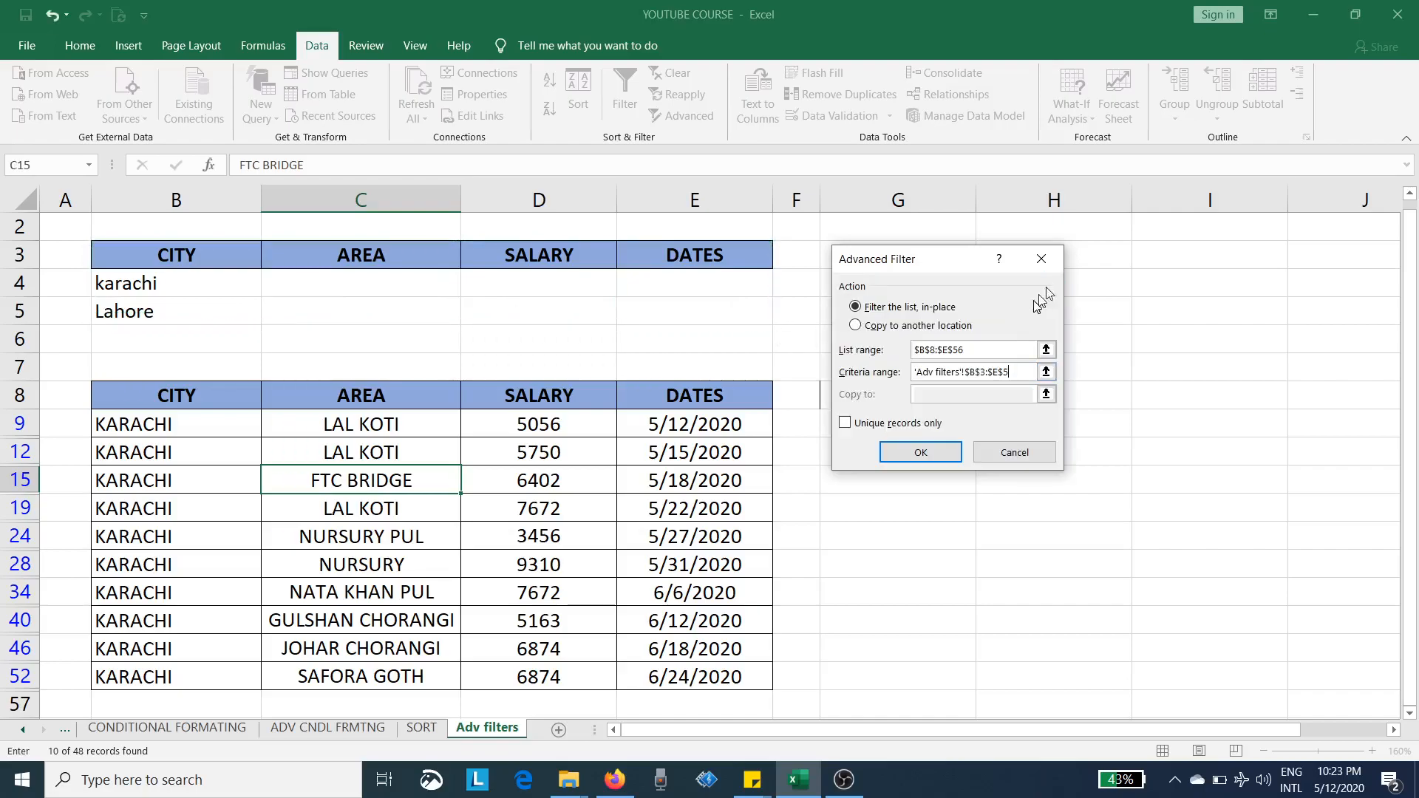
{"action": "left_click", "coordinate": [917, 450]}
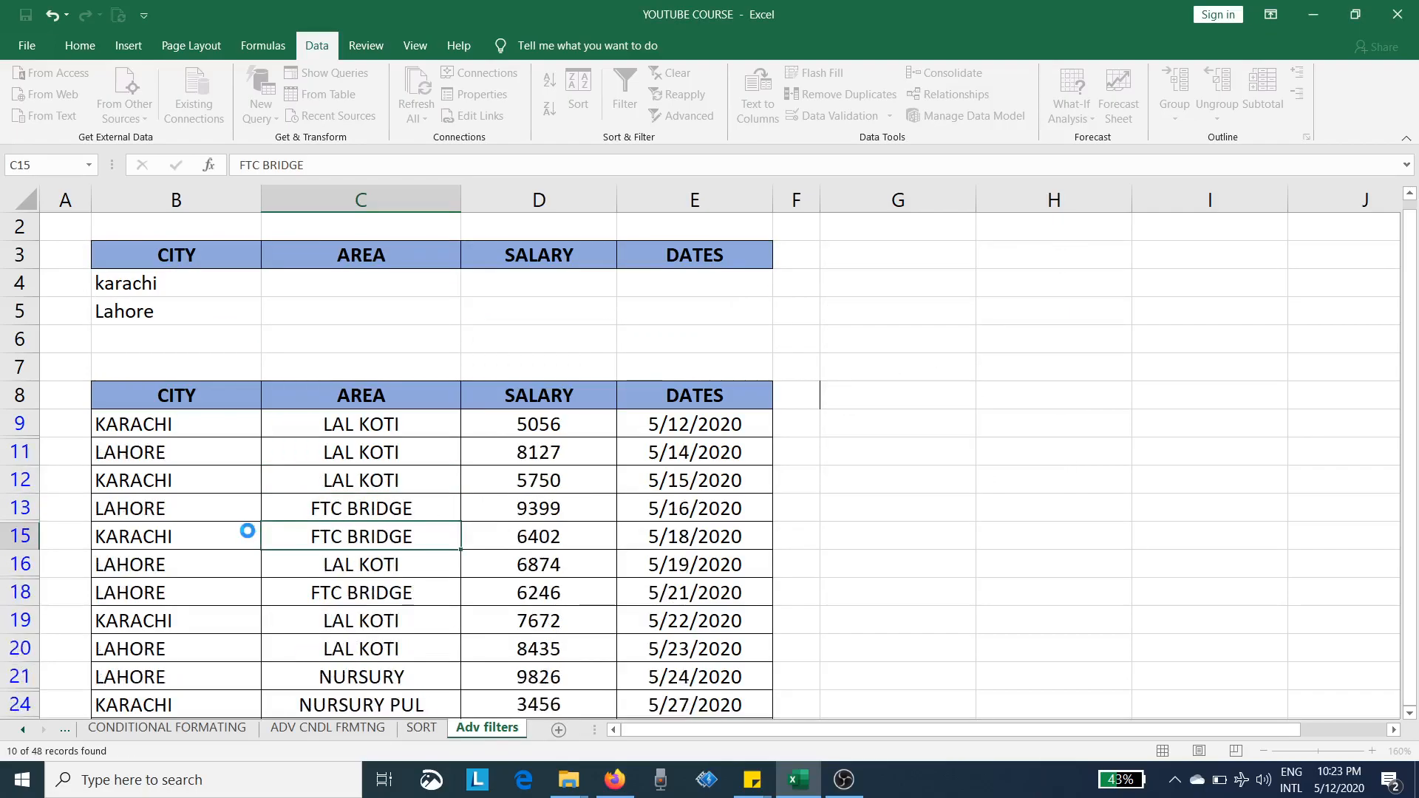
Check the CITY values throughout the filtered rows against the karachi and Lahore criteria.
{"action": "scroll", "coordinate": [247, 529], "scroll_direction": "down", "scroll_amount": 1}
{"action": "left_click", "coordinate": [157, 344]}
{"action": "left_click", "coordinate": [153, 372]}
{"action": "scroll", "coordinate": [170, 517], "scroll_direction": "down", "scroll_amount": 2}
{"action": "scroll", "coordinate": [177, 591], "scroll_direction": "down", "scroll_amount": 4}
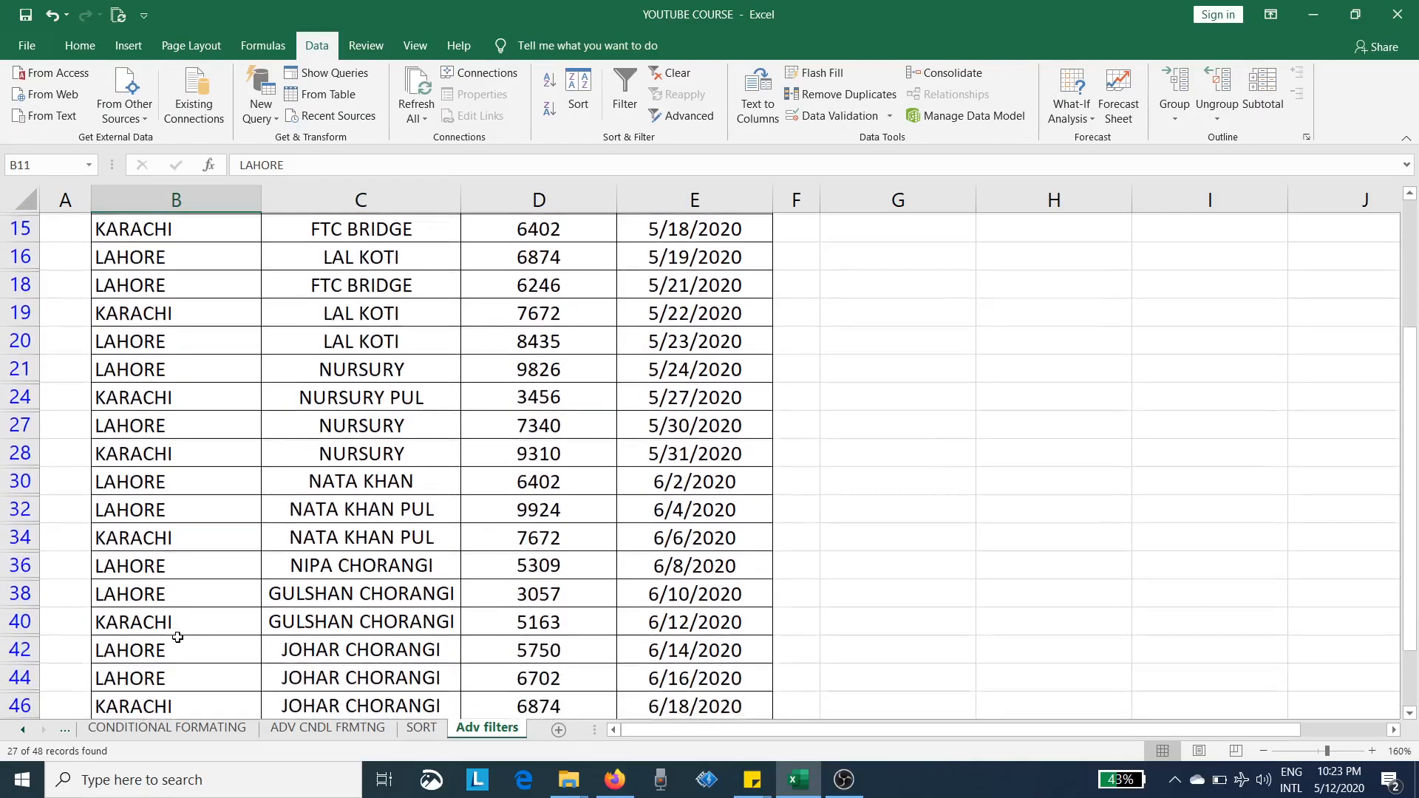
{"action": "scroll", "coordinate": [178, 648], "scroll_direction": "up", "scroll_amount": 1}
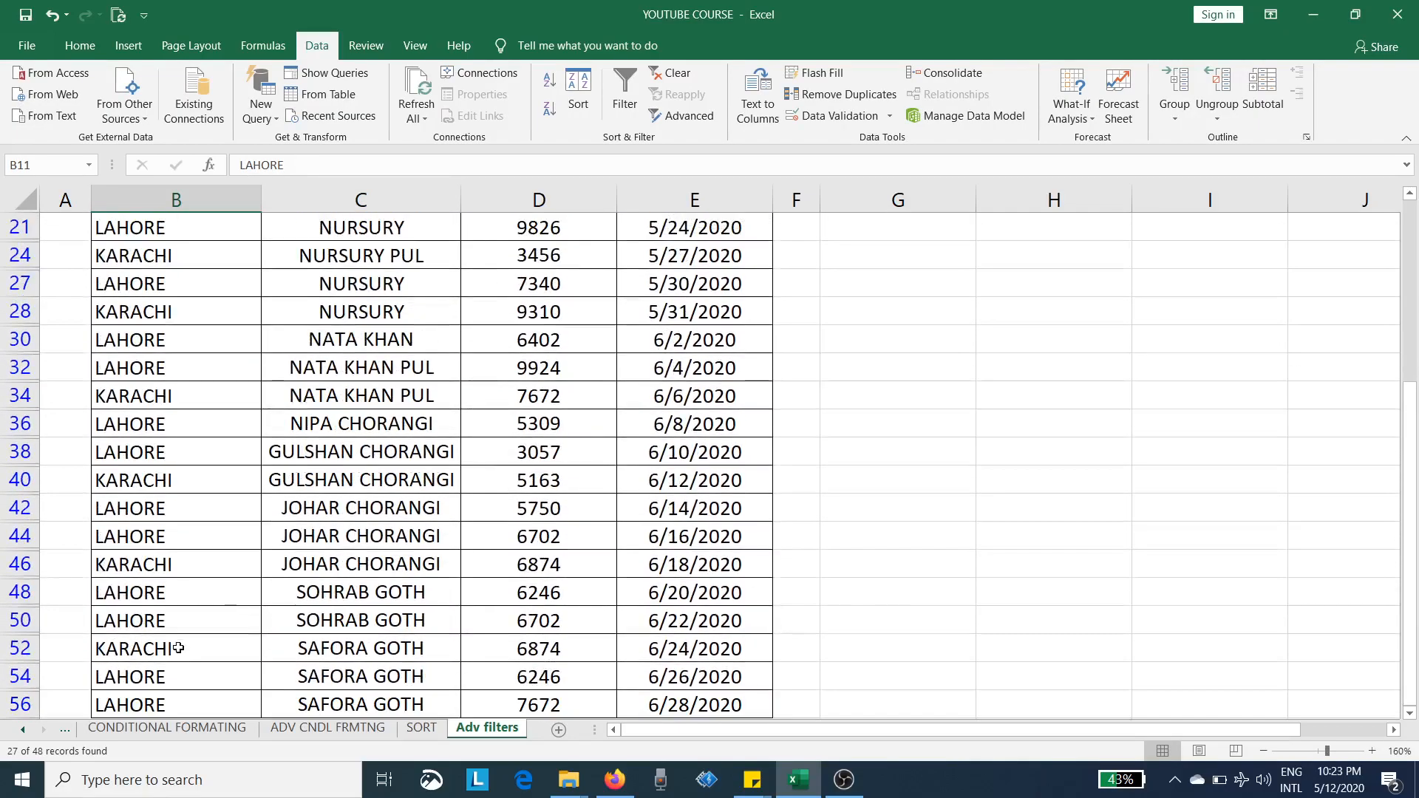
{"action": "scroll", "coordinate": [180, 646], "scroll_direction": "up", "scroll_amount": 4}
{"action": "scroll", "coordinate": [181, 644], "scroll_direction": "up", "scroll_amount": 2}
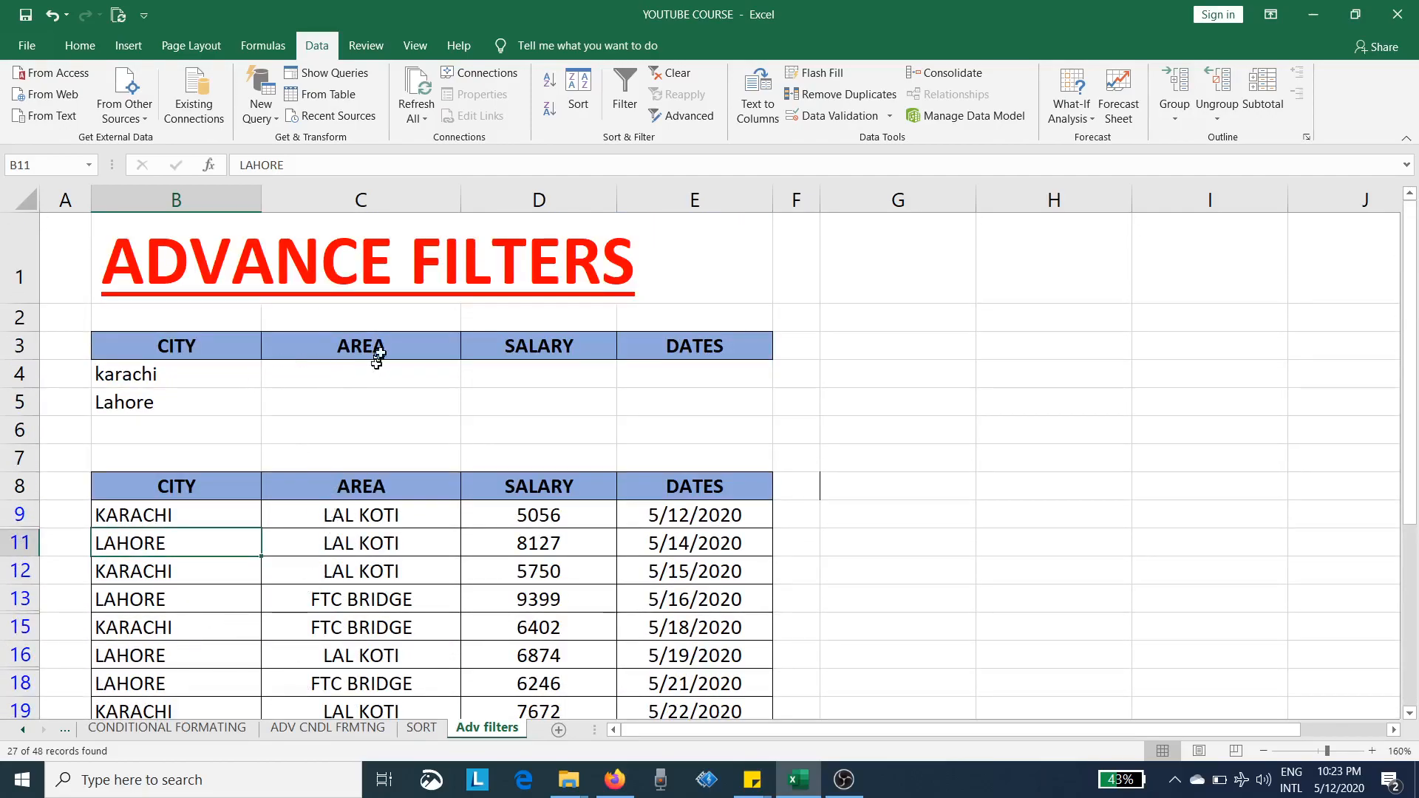
Enter "*CHORANGI*" as the AREA criterion beside Lahore in cell C5, taking the word from cell C38.
{"action": "scroll", "coordinate": [382, 407], "scroll_direction": "down", "scroll_amount": 5}
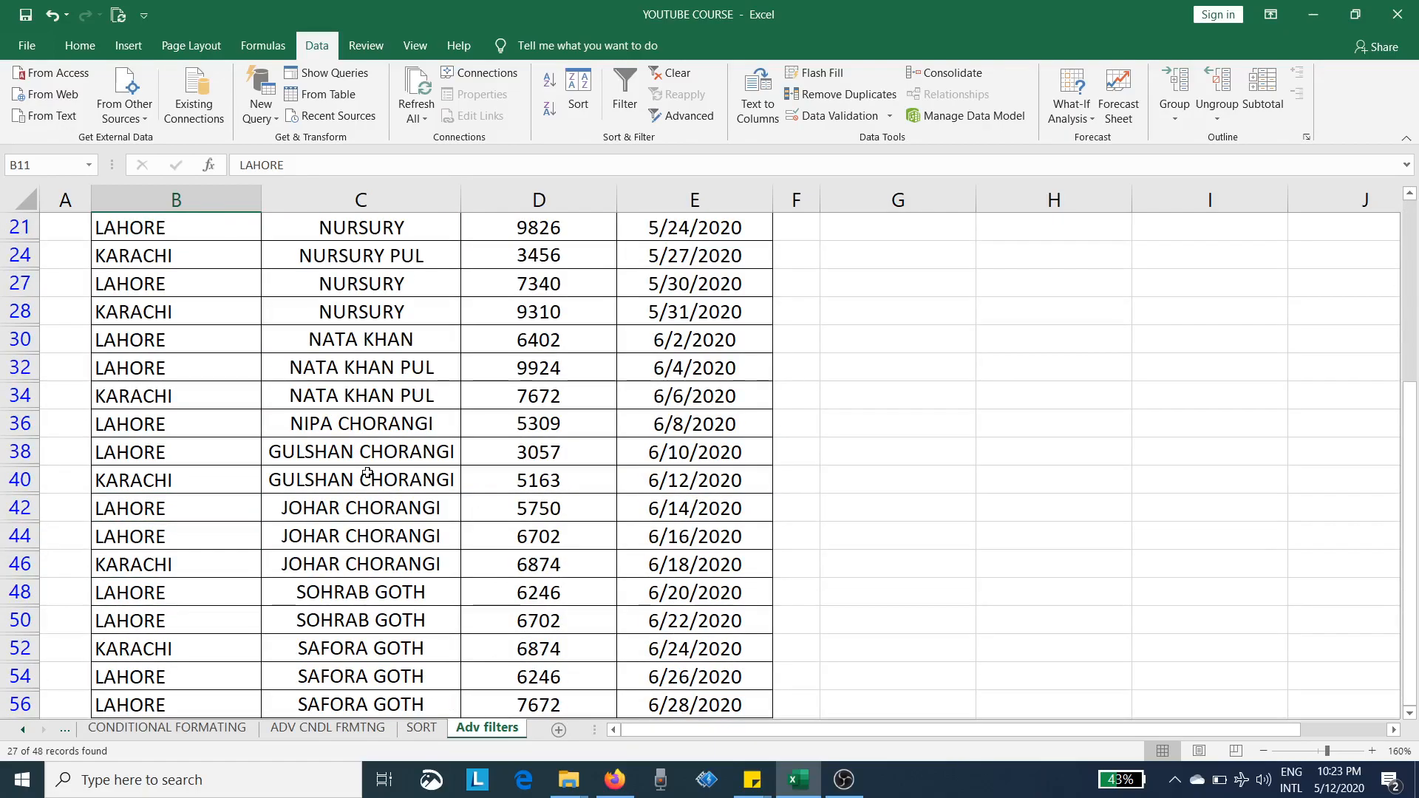
{"action": "scroll", "coordinate": [368, 454], "scroll_direction": "up", "scroll_amount": 4}
{"action": "scroll", "coordinate": [358, 396], "scroll_direction": "down", "scroll_amount": 1}
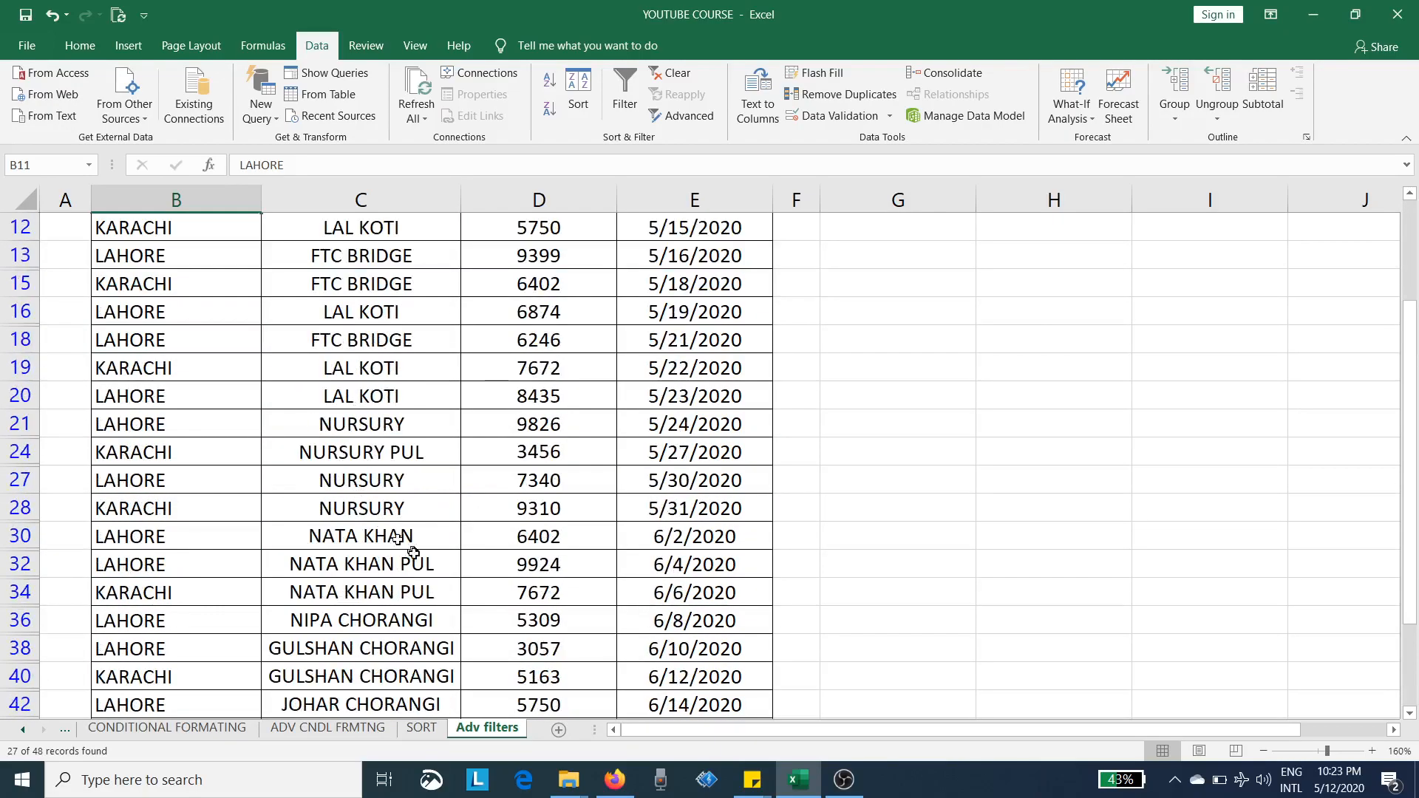
{"action": "double_click", "coordinate": [419, 651]}
{"action": "left_click_drag", "start_coordinate": [360, 650], "coordinate": [477, 663]}
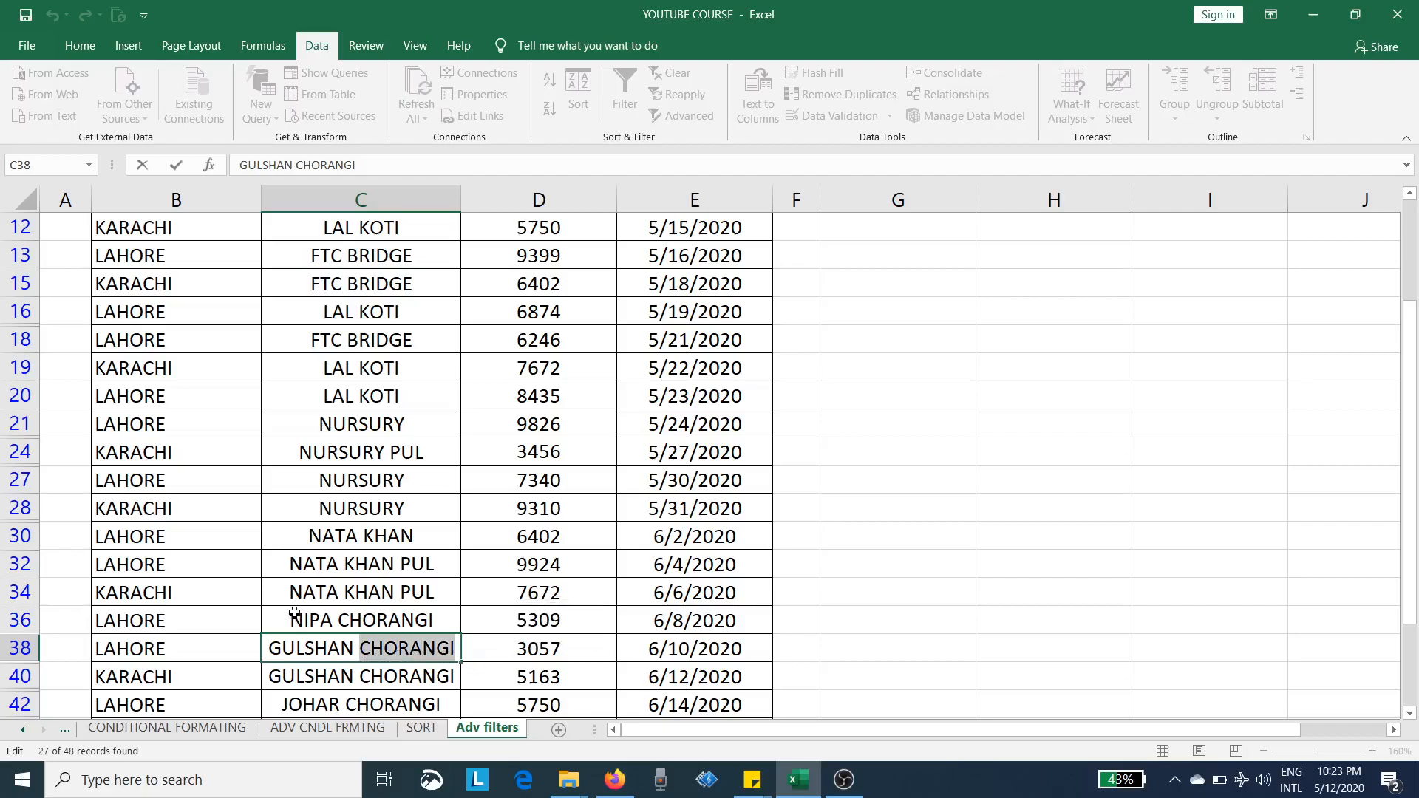
{"action": "scroll", "coordinate": [295, 617], "scroll_direction": "up", "scroll_amount": 4}
{"action": "left_click", "coordinate": [312, 412]}
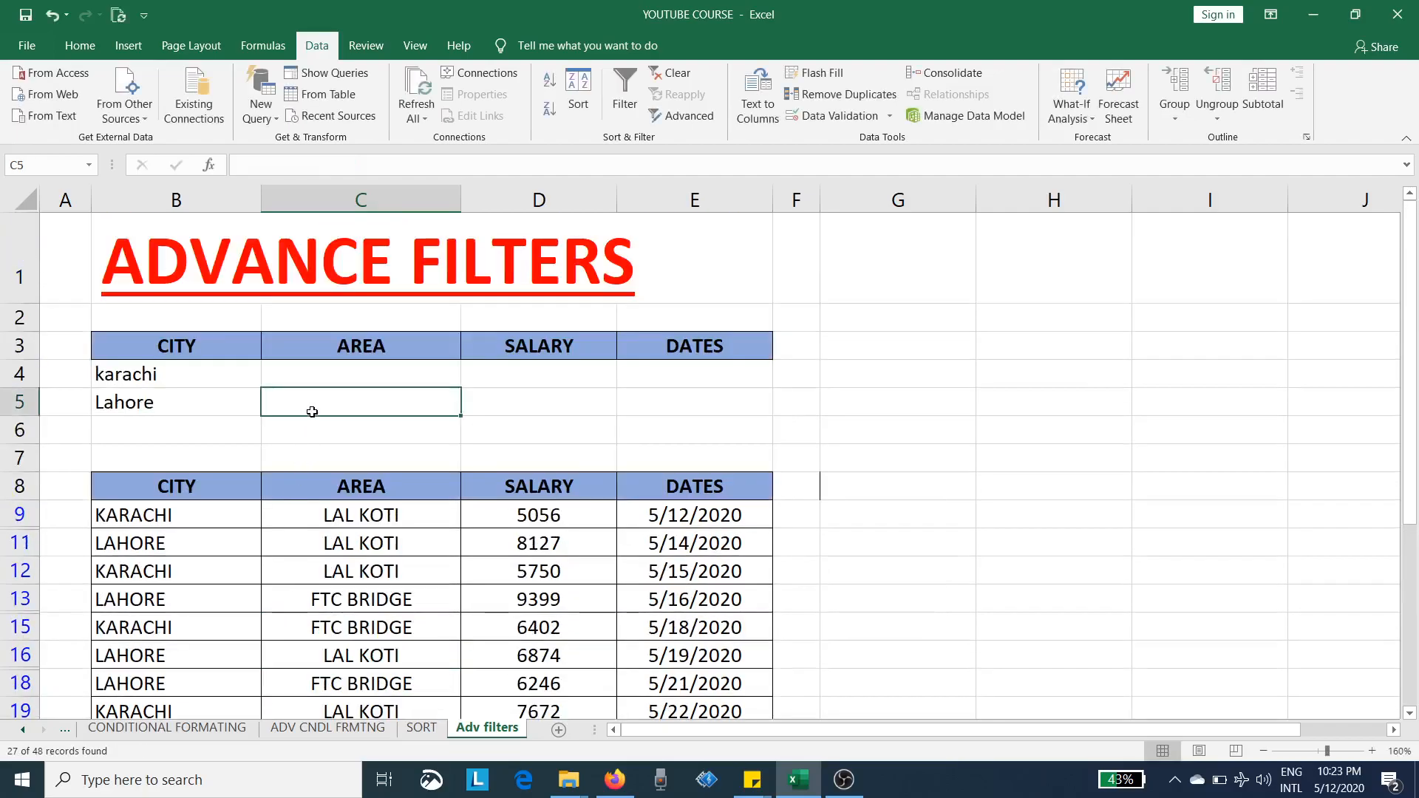
{"action": "type", "text": "*CHORANGI*"}
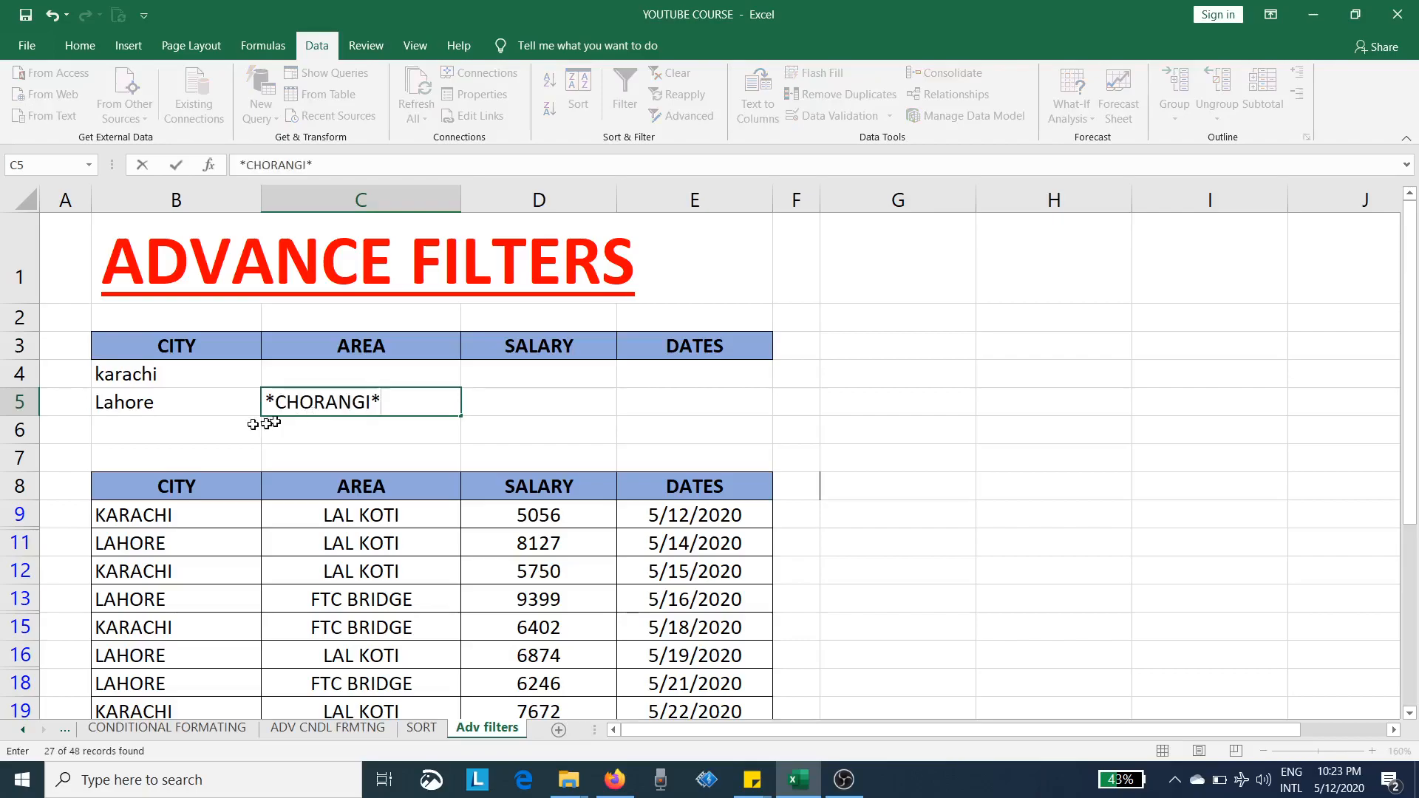
Reapply Advanced Filter in place with criteria range $B$3:$E$5 to limit the Lahore rows to CHORANGI areas.
{"action": "left_click", "coordinate": [281, 375]}
{"action": "left_click", "coordinate": [176, 402]}
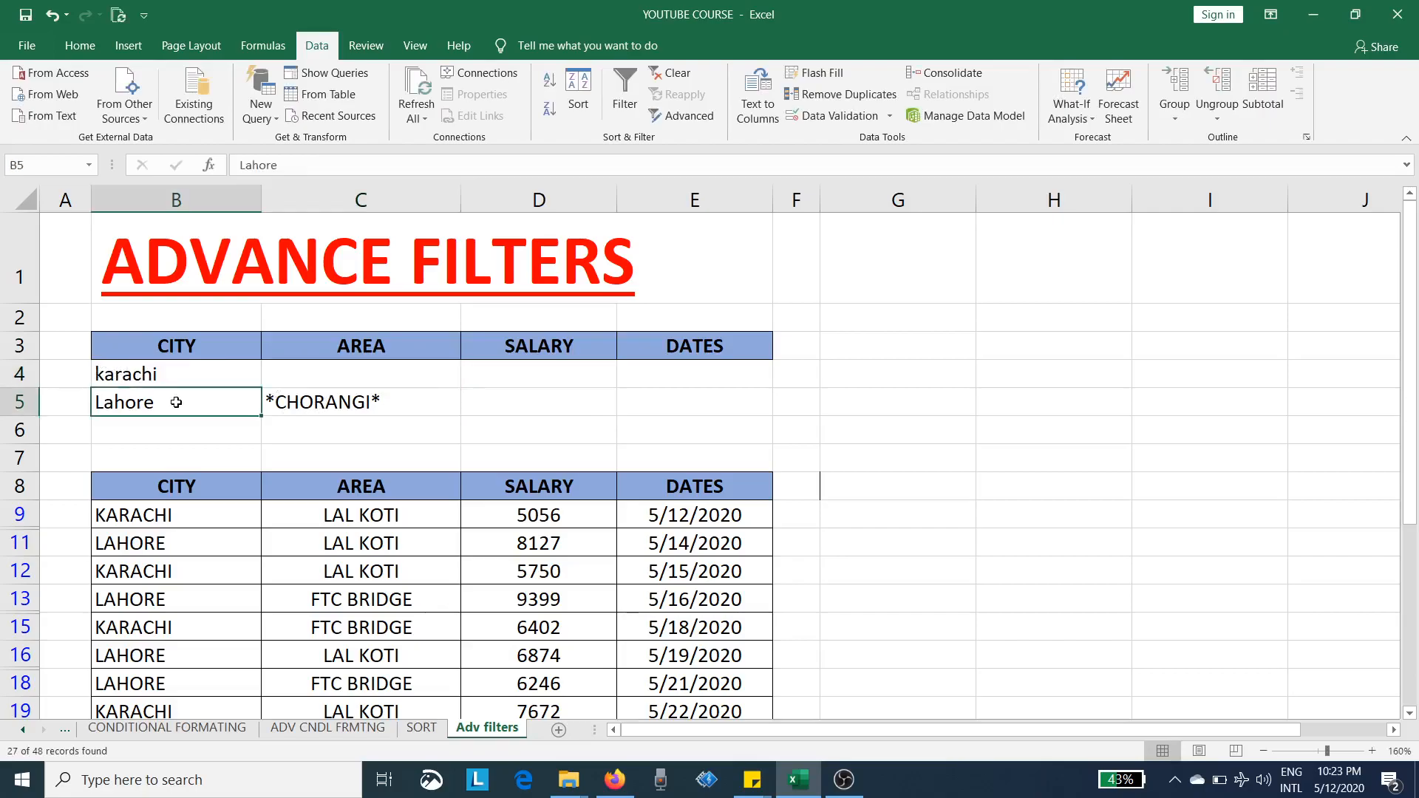
{"action": "left_click", "coordinate": [349, 405]}
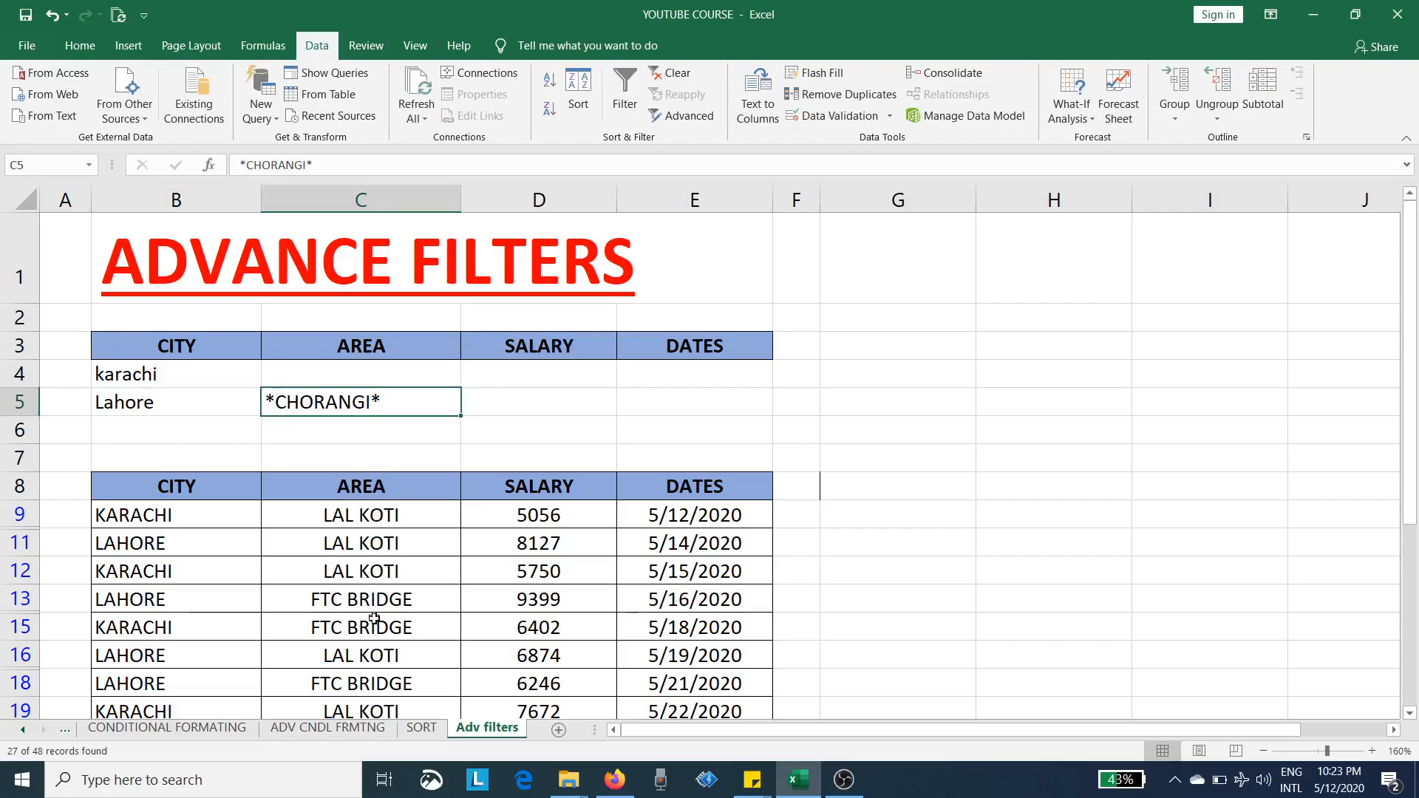
{"action": "scroll", "coordinate": [387, 620], "scroll_direction": "down", "scroll_amount": 1}
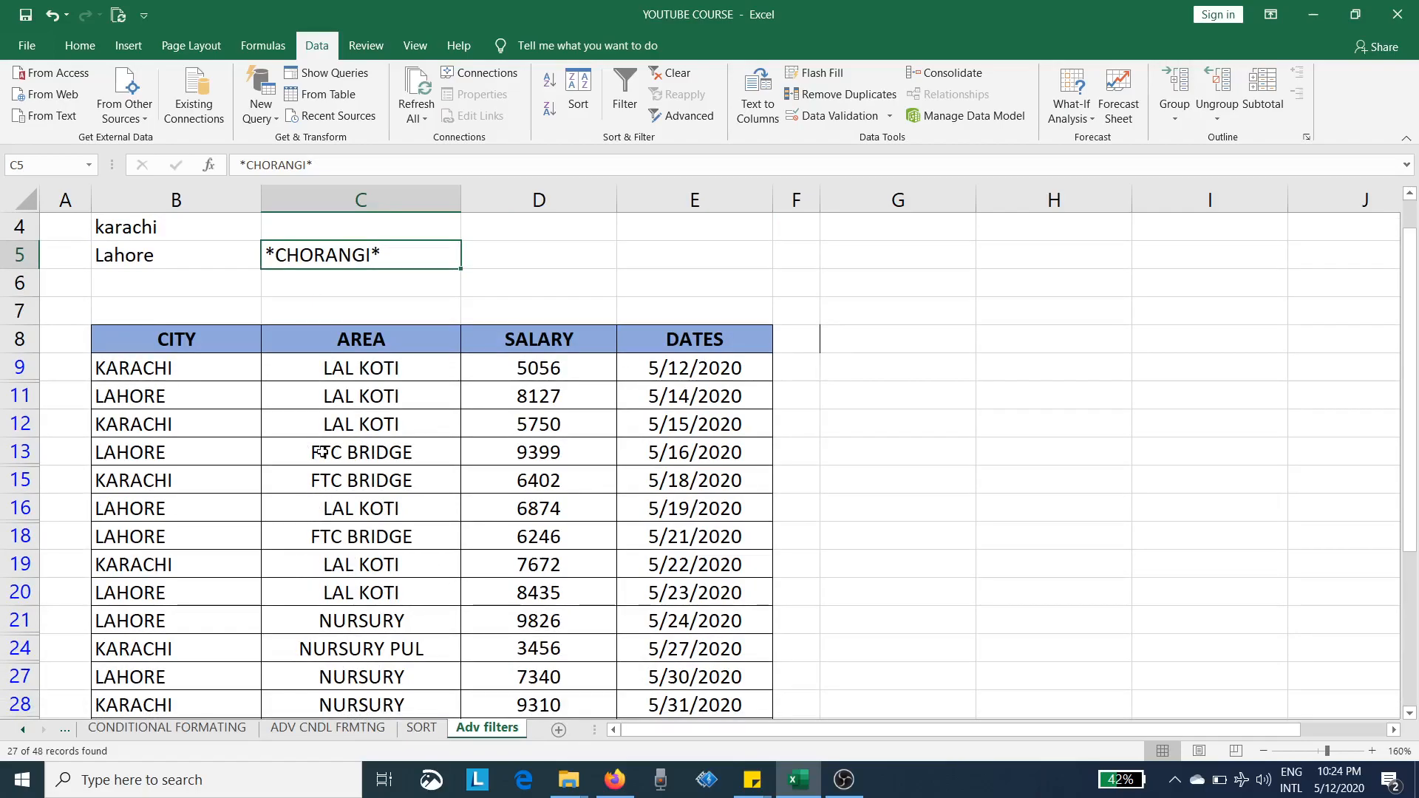
{"action": "scroll", "coordinate": [345, 298], "scroll_direction": "up", "scroll_amount": 1}
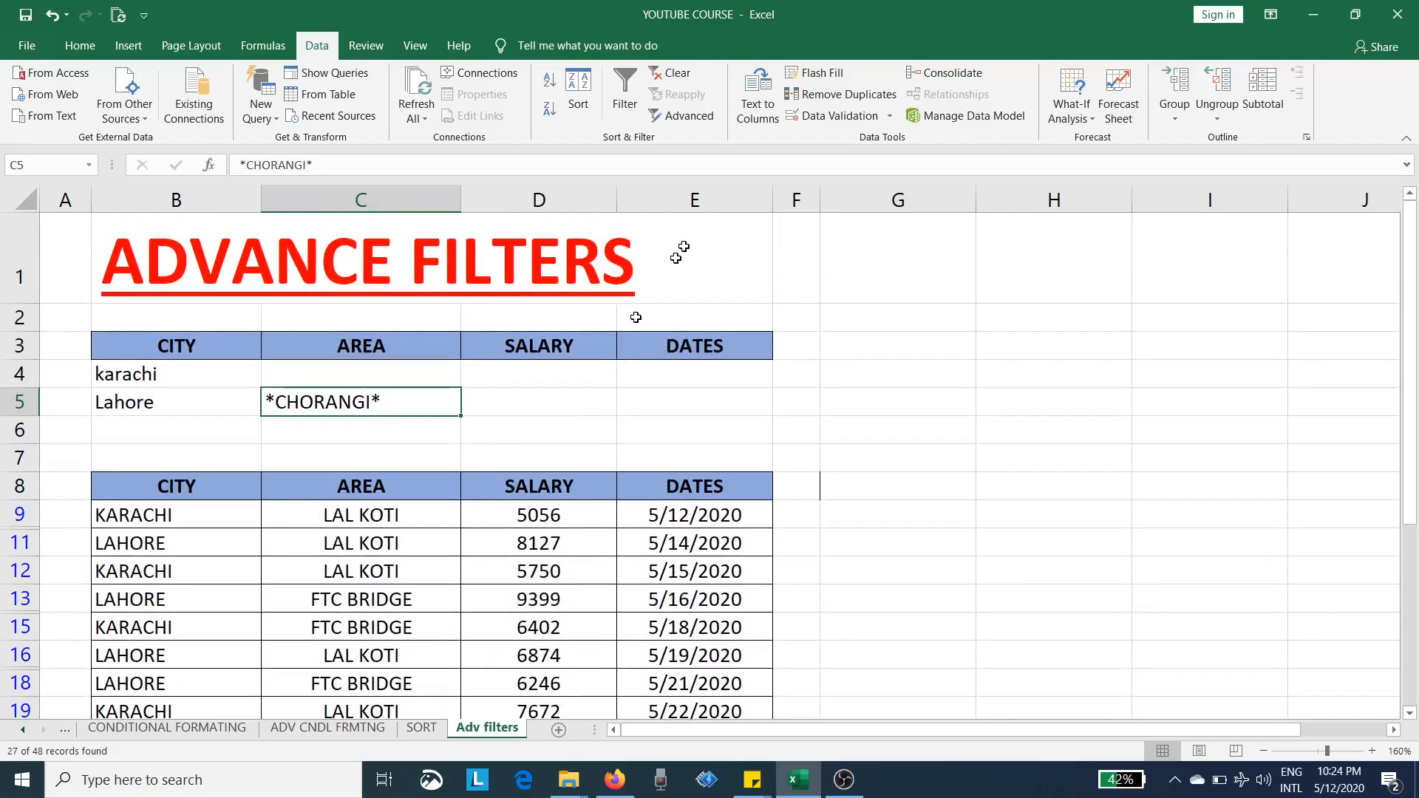
{"action": "left_click", "coordinate": [502, 644]}
{"action": "left_click", "coordinate": [681, 116]}
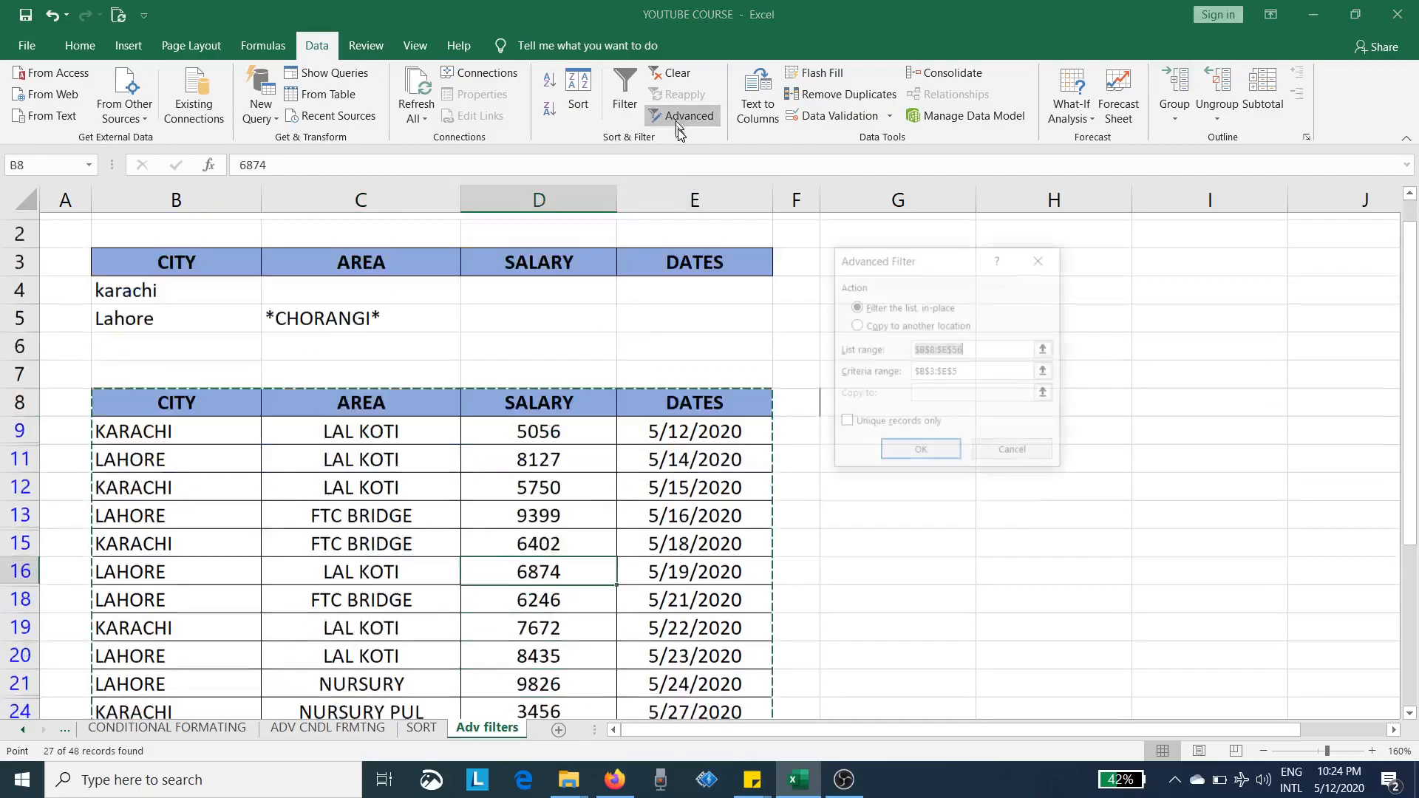
{"action": "left_click", "coordinate": [908, 457]}
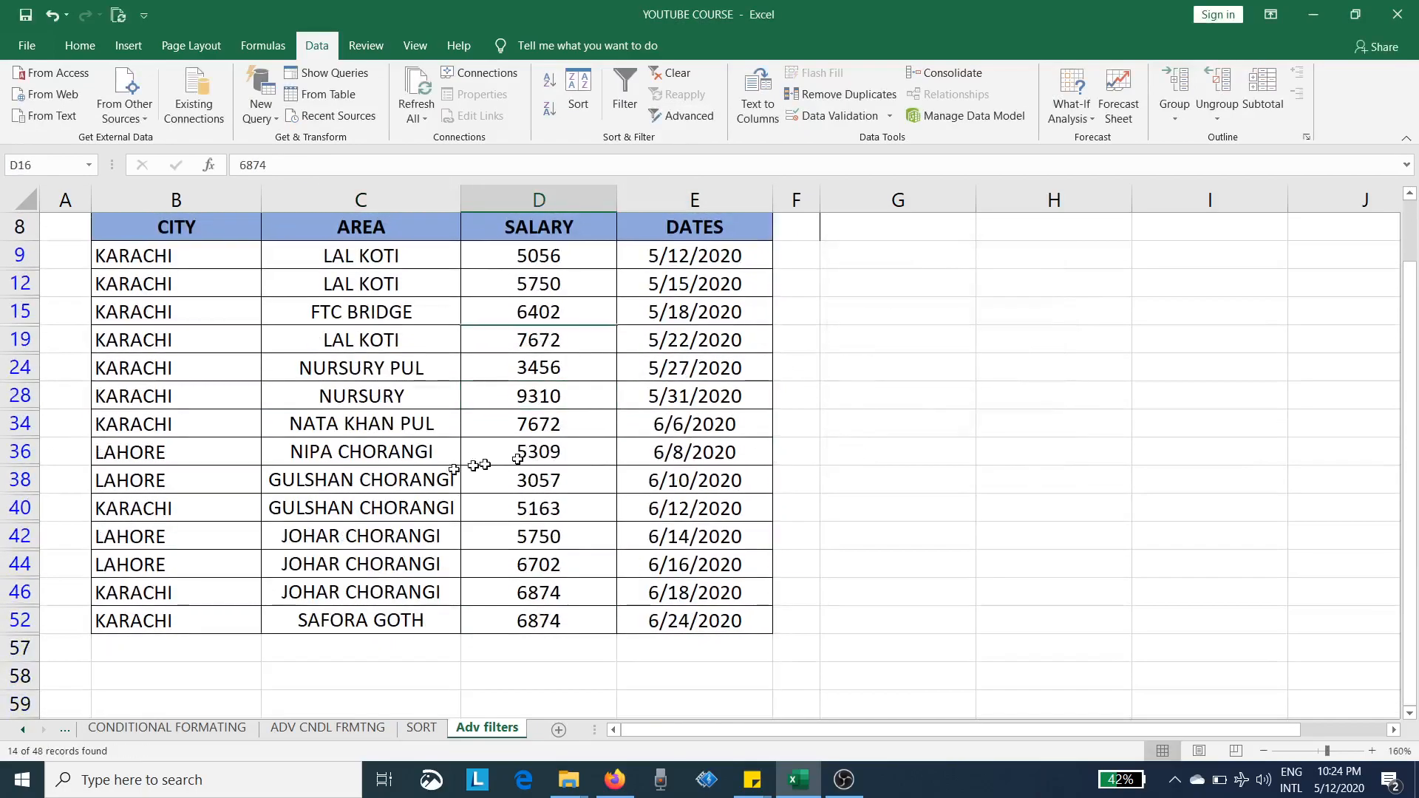
Check the AREA values of the filtered LAHORE rows against the *CHORANGI* criterion.
{"action": "left_click", "coordinate": [146, 452]}
{"action": "left_click", "coordinate": [313, 464]}
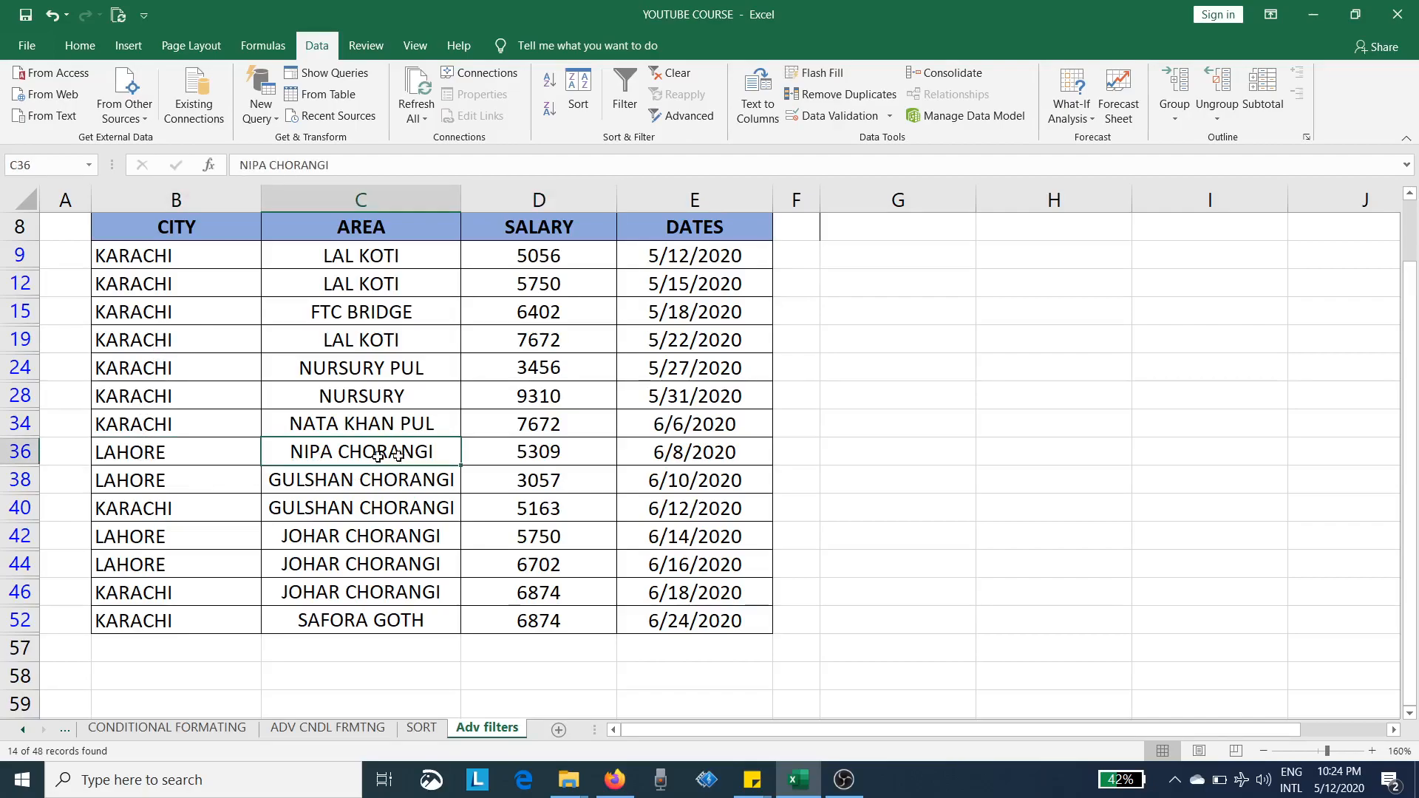
{"action": "left_click", "coordinate": [336, 484]}
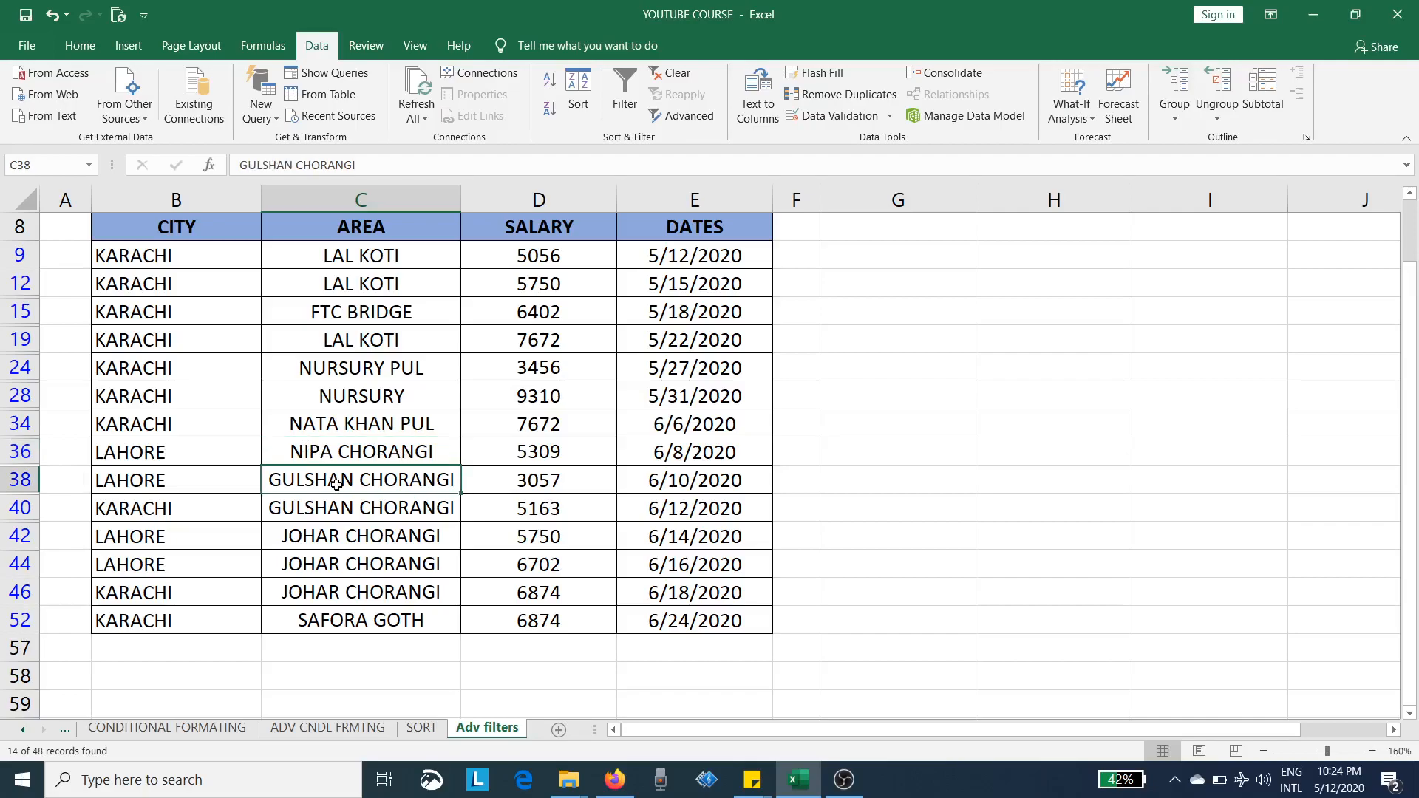
{"action": "left_click", "coordinate": [347, 536]}
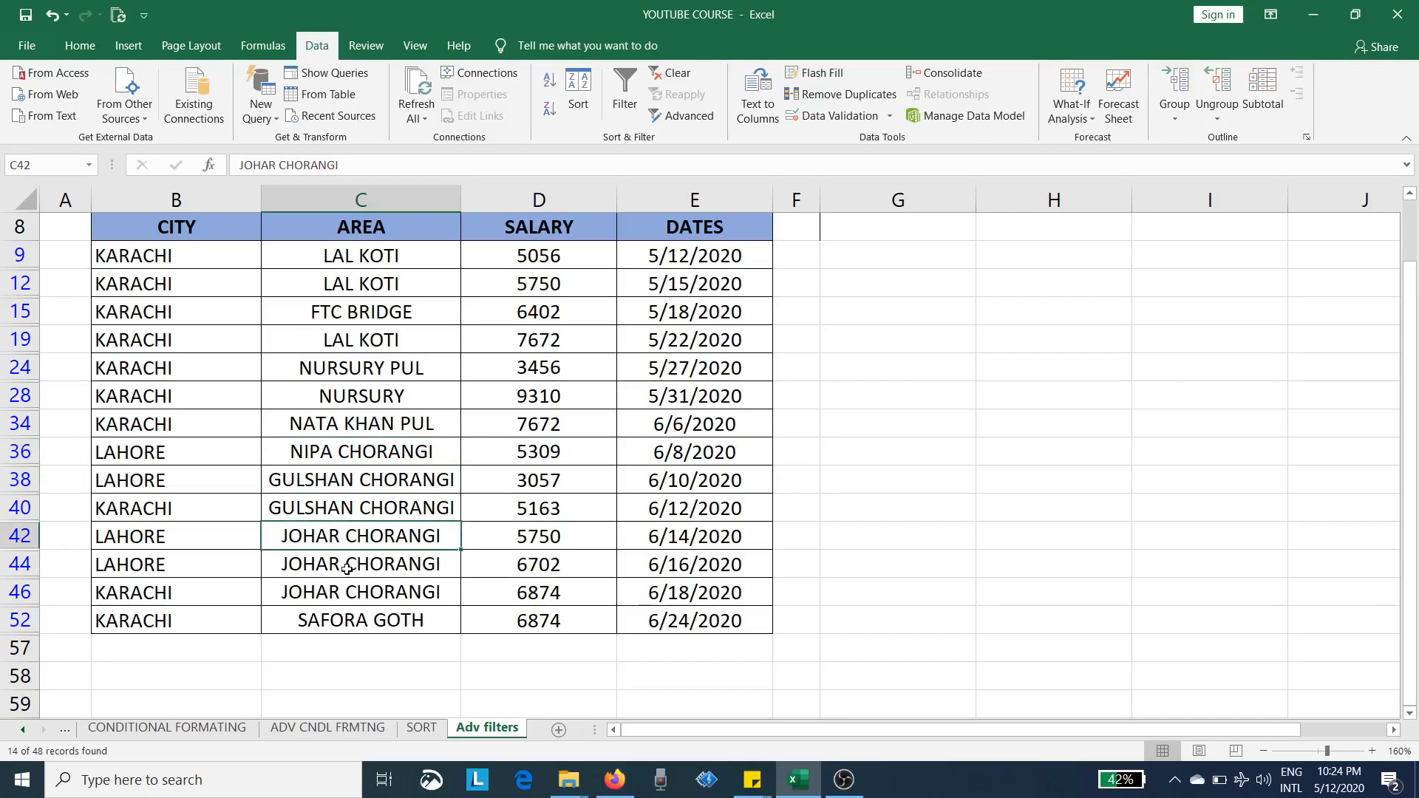
{"action": "left_click", "coordinate": [341, 566]}
{"action": "scroll", "coordinate": [340, 579], "scroll_direction": "up", "scroll_amount": 2}
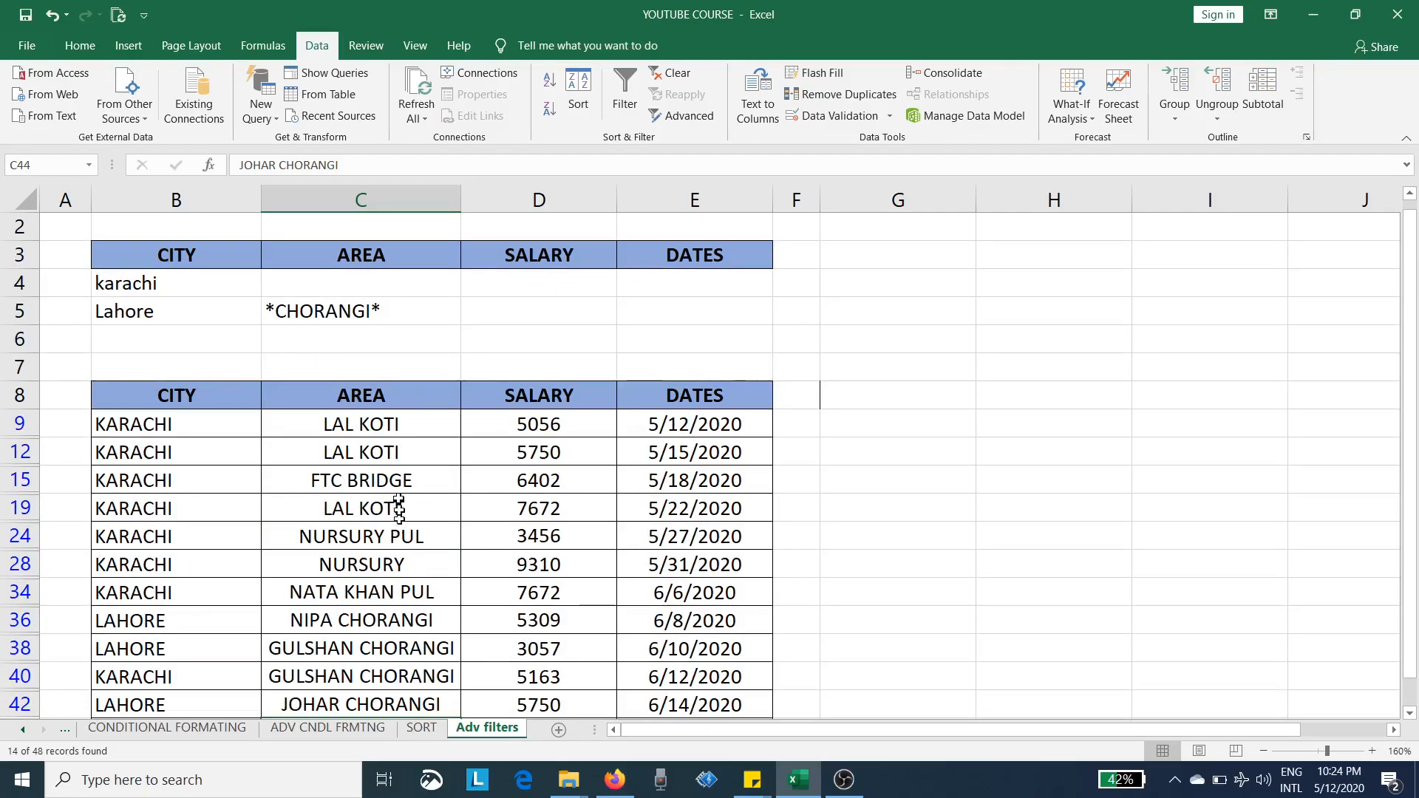
Enter "*koti*" as the AREA criterion beside karachi in cell C4.
{"action": "left_click", "coordinate": [331, 286]}
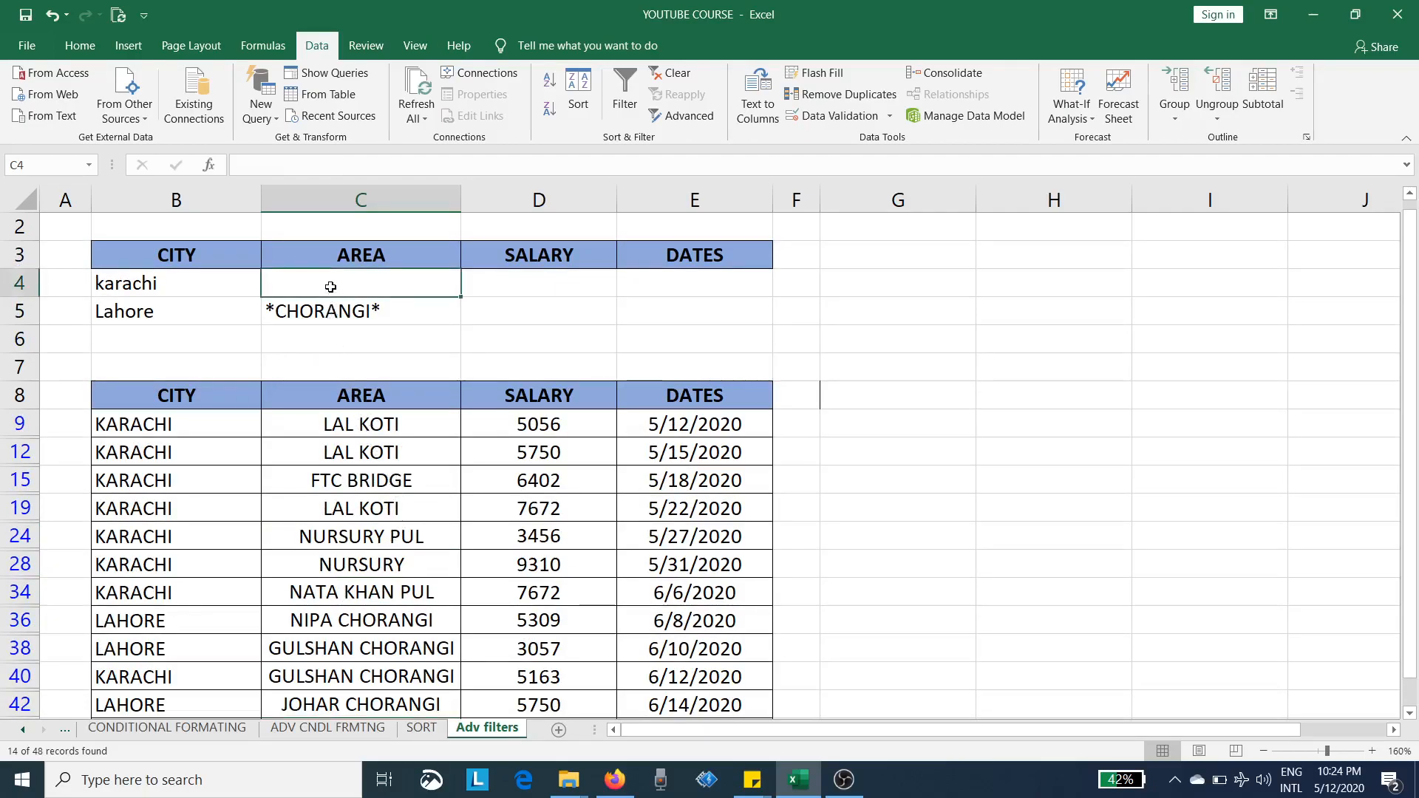
{"action": "type", "text": "*koti*"}
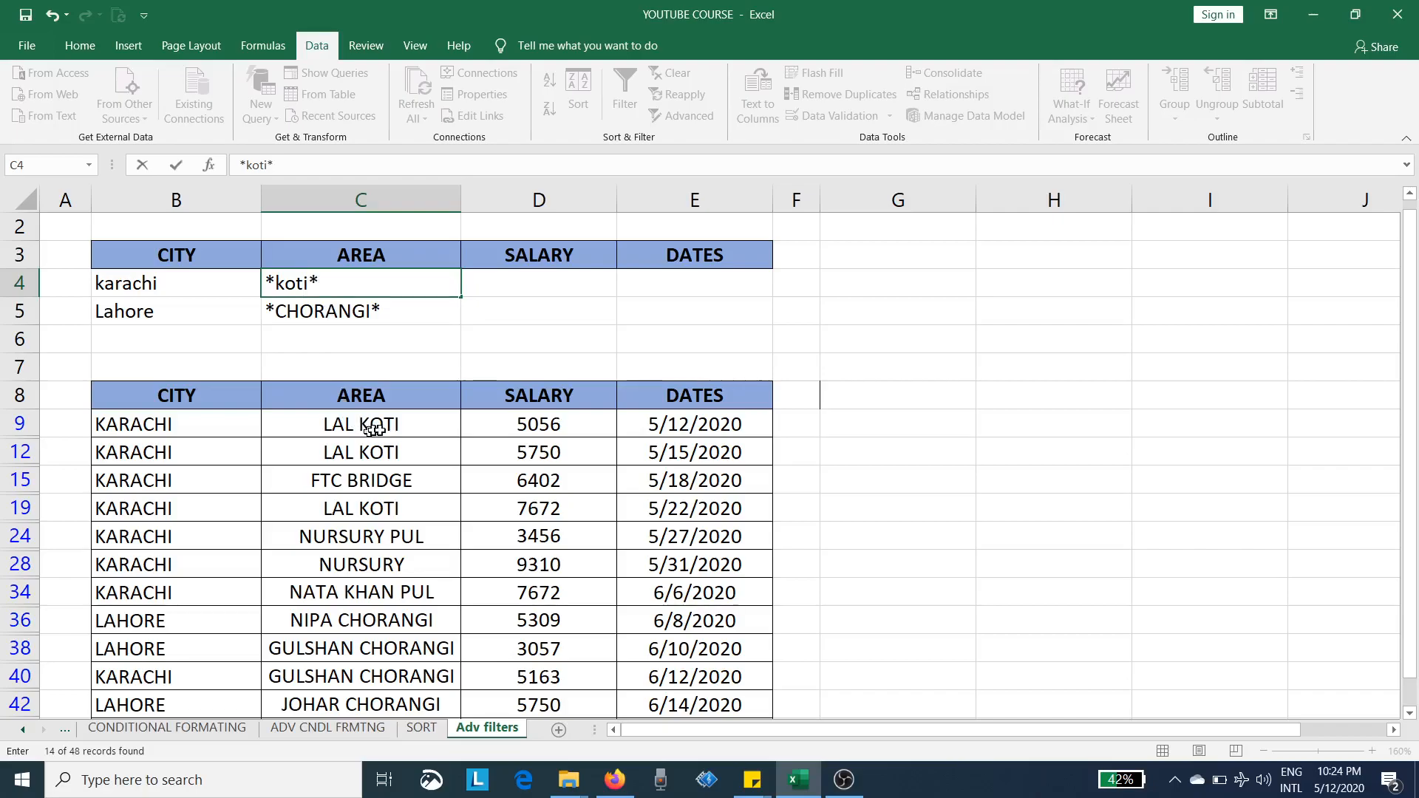
{"action": "left_click", "coordinate": [270, 284]}
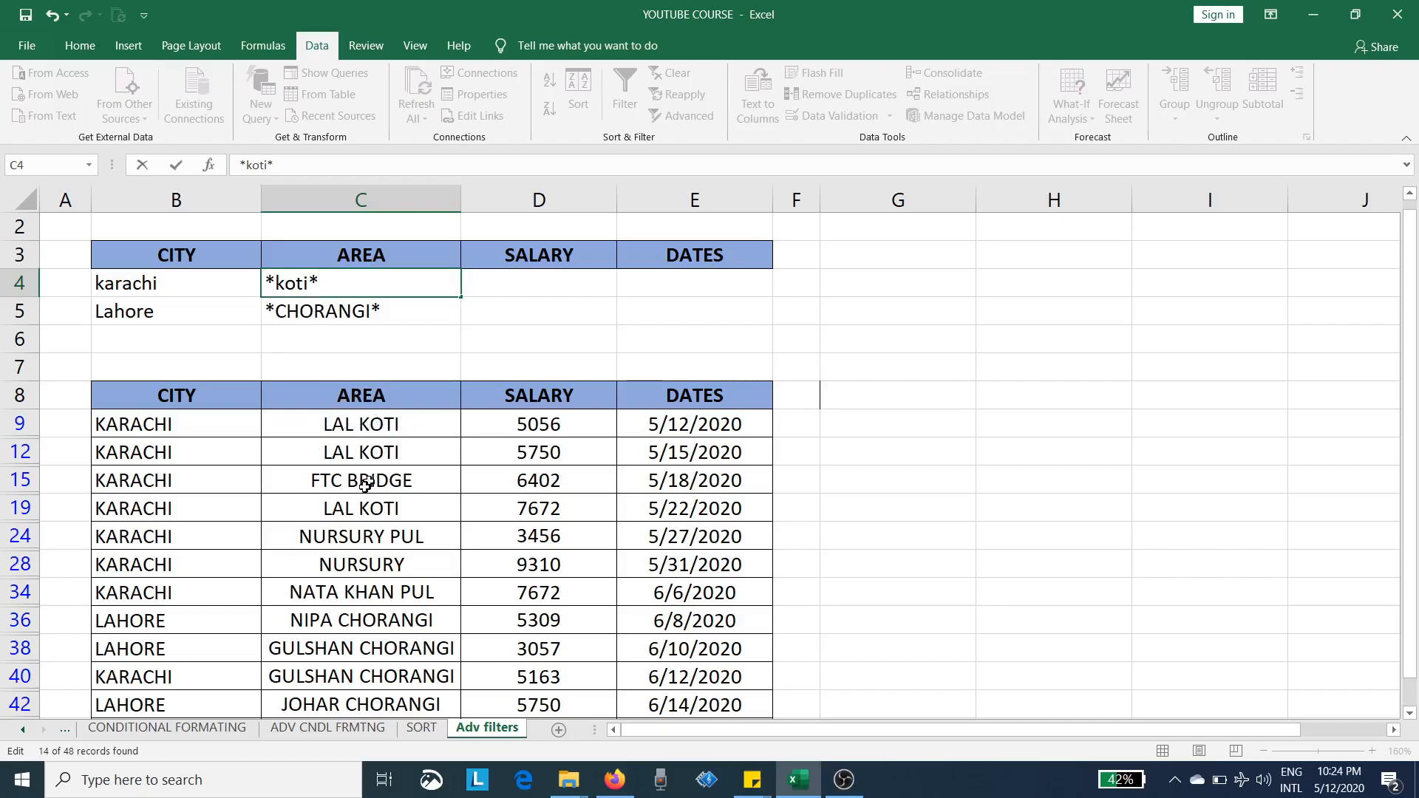
Reapply Advanced Filter in place with criteria range $B$3:$E$5 and check the AREA values of the KARACHI rows.
{"action": "left_click", "coordinate": [509, 595]}
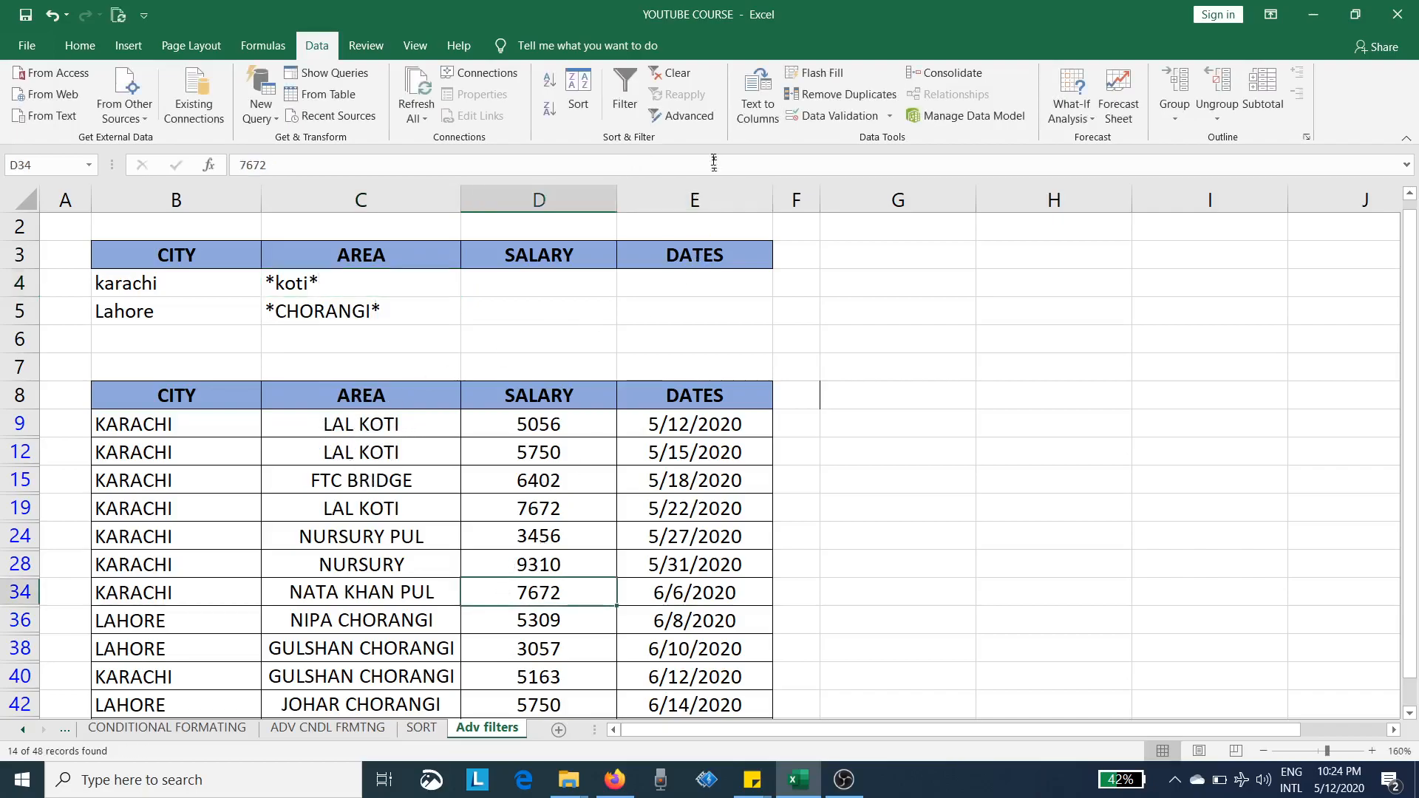
{"action": "left_click", "coordinate": [669, 116]}
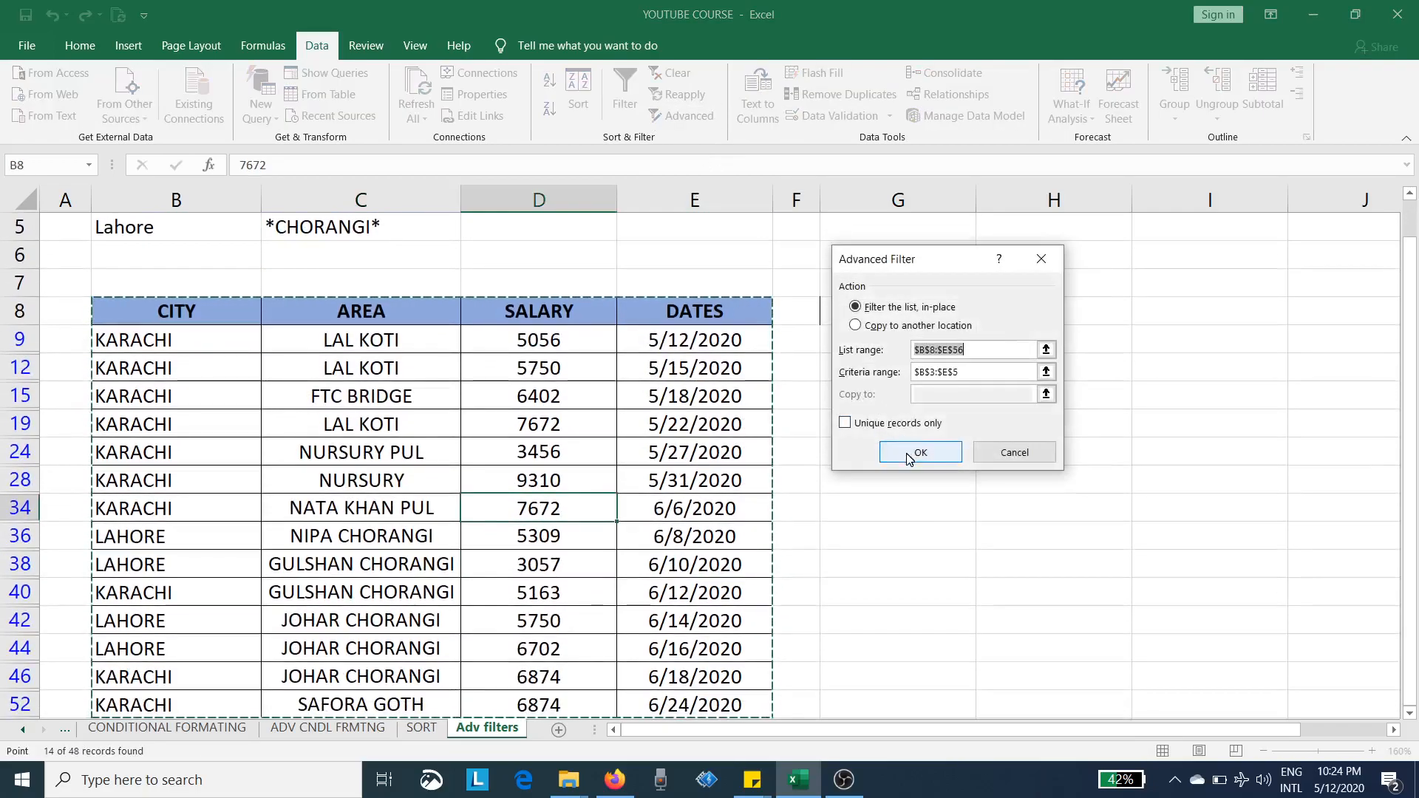
{"action": "left_click", "coordinate": [920, 451]}
{"action": "left_click_drag", "start_coordinate": [414, 346], "coordinate": [411, 394]}
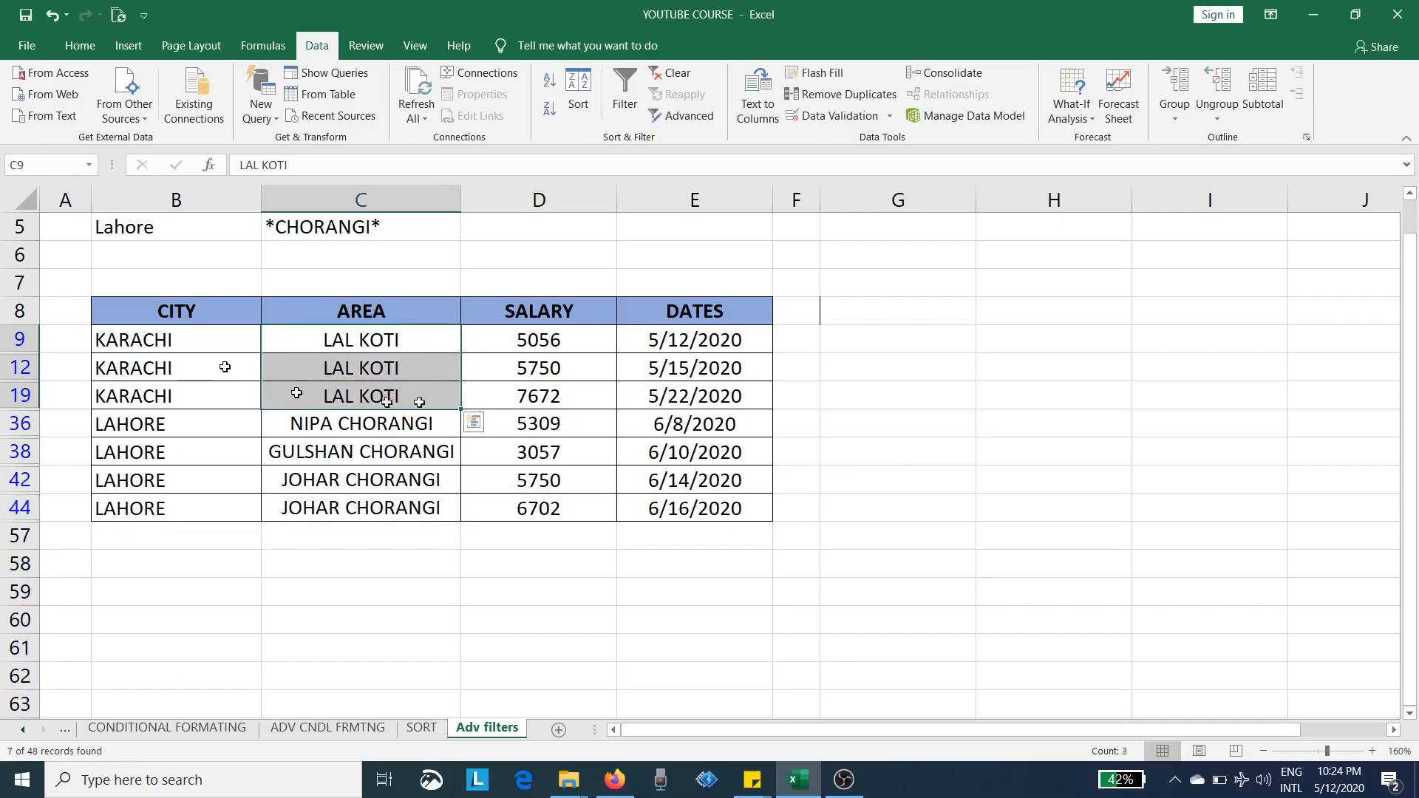
{"action": "scroll", "coordinate": [373, 480], "scroll_direction": "up", "scroll_amount": 1}
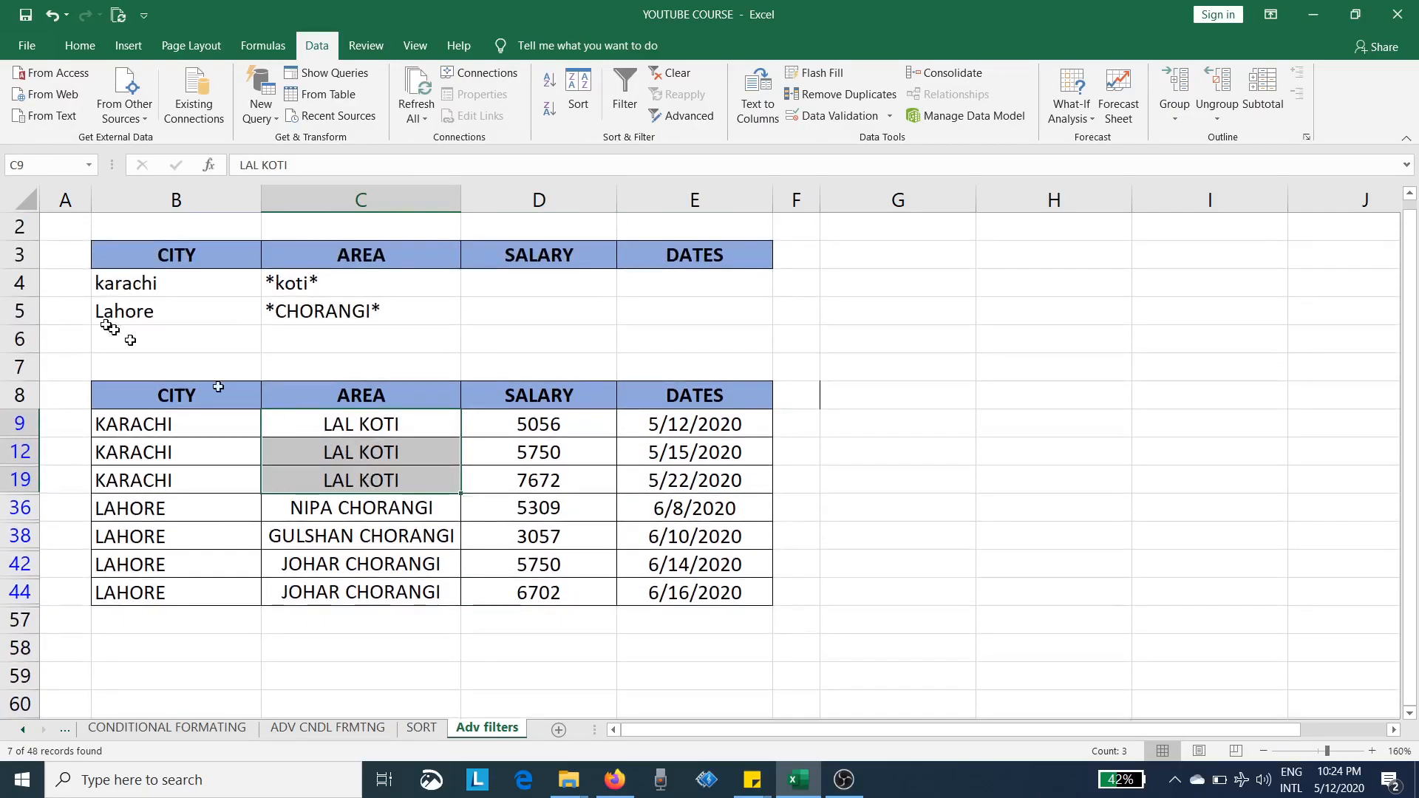
Change the karachi AREA criterion in cell C4 to "<>*koti*" to exclude koti areas.
{"action": "double_click", "coordinate": [268, 285]}
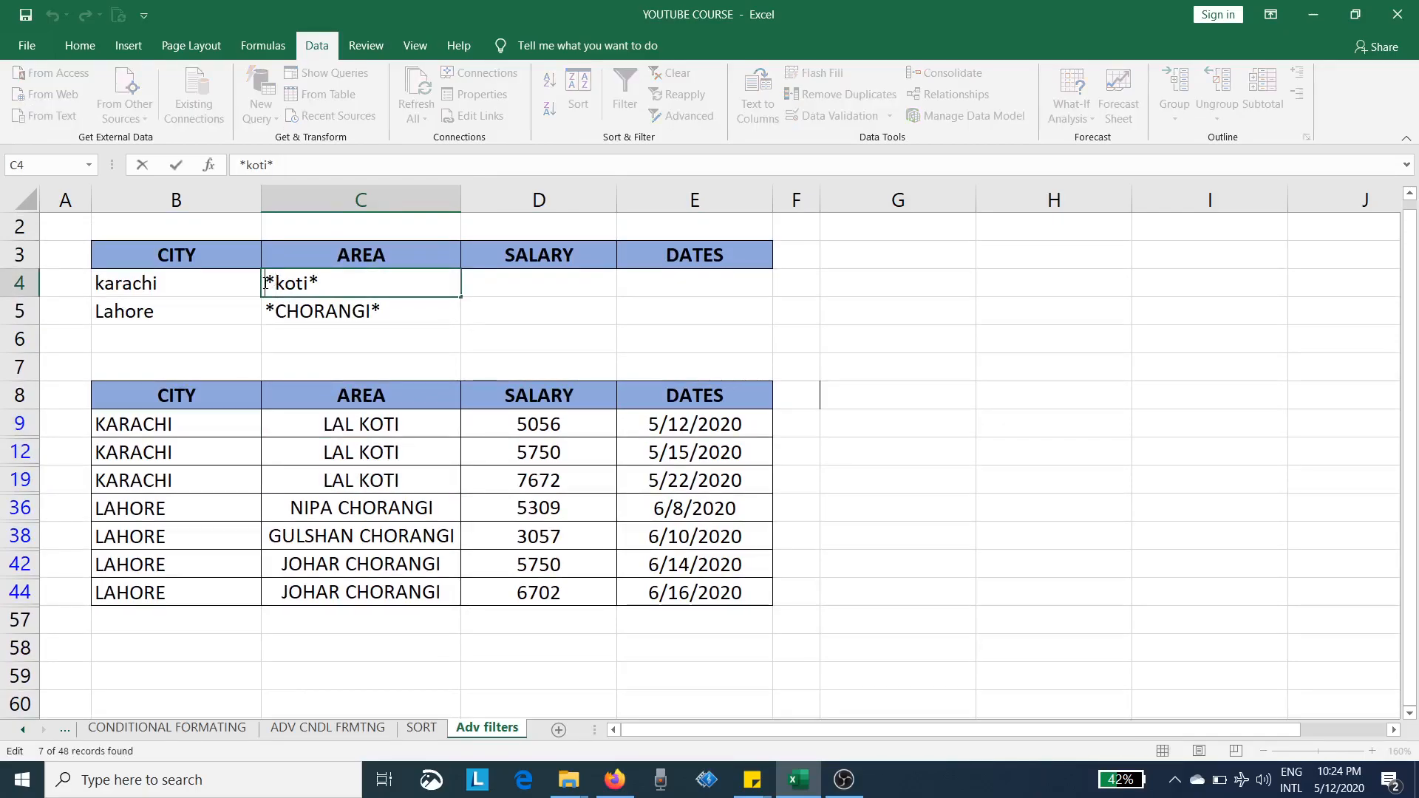
{"action": "type", "text": "<"}
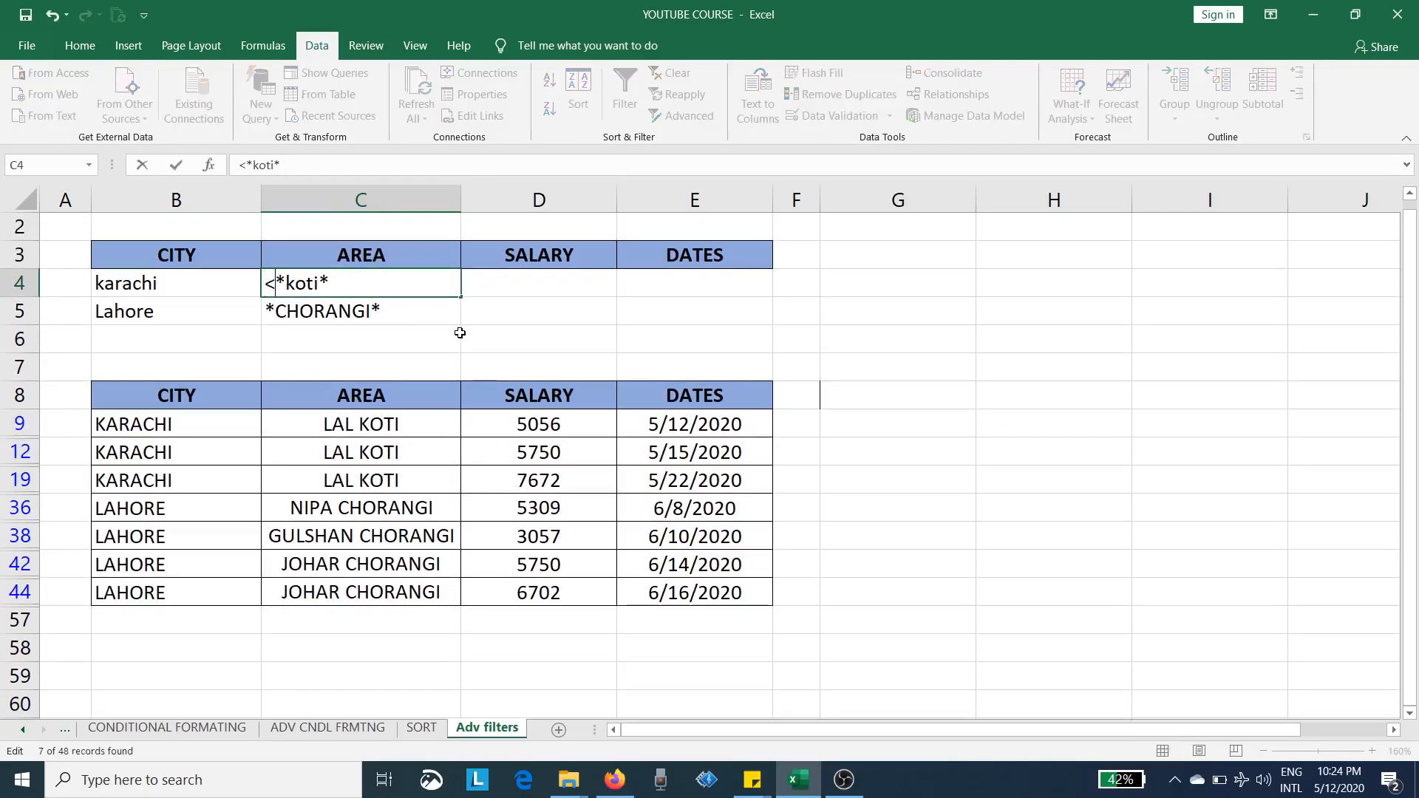
{"action": "type", "text": ">"}
{"action": "key", "text": "Return"}
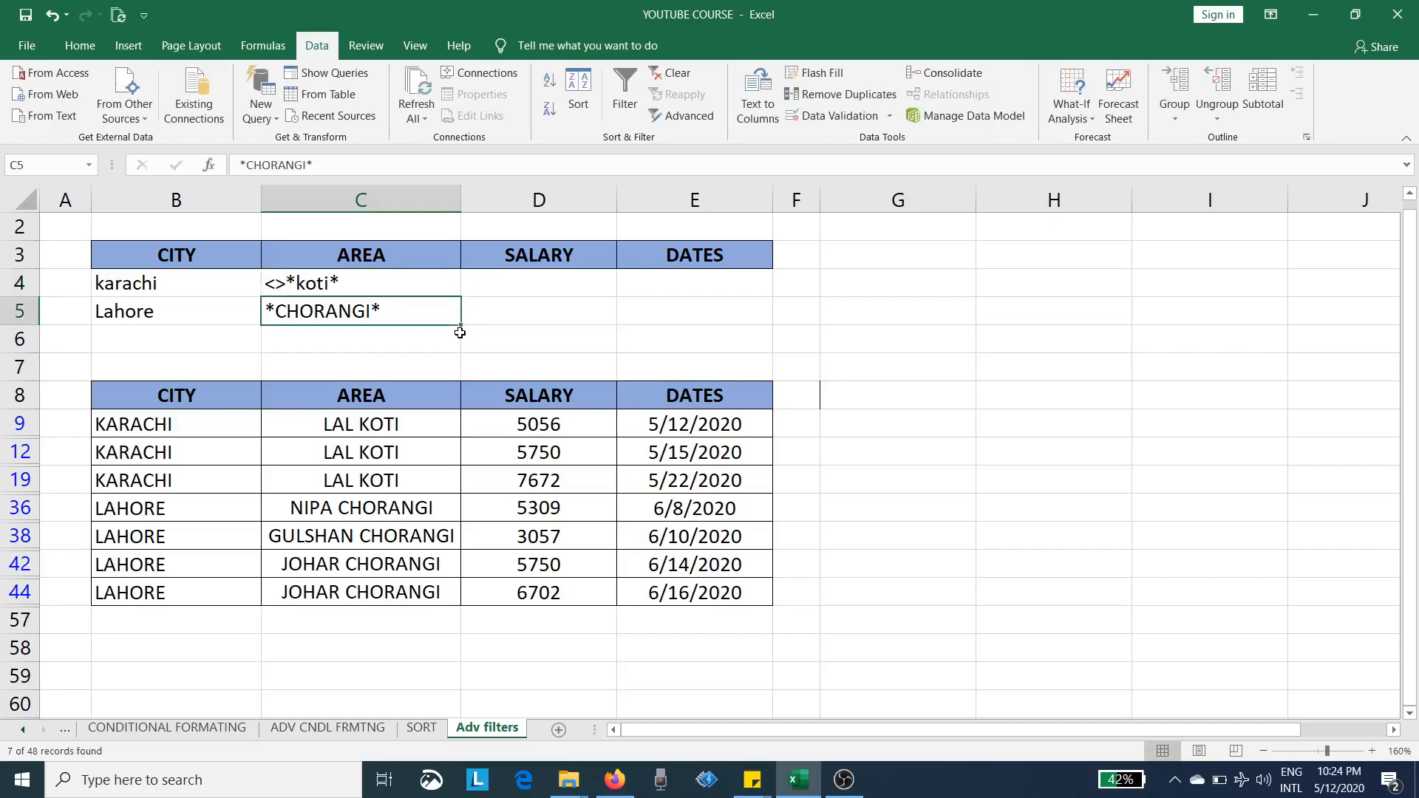
Reapply Advanced Filter in place using the koti exclusion and review the filtered rows.
{"action": "left_click", "coordinate": [425, 510]}
{"action": "left_click", "coordinate": [683, 116]}
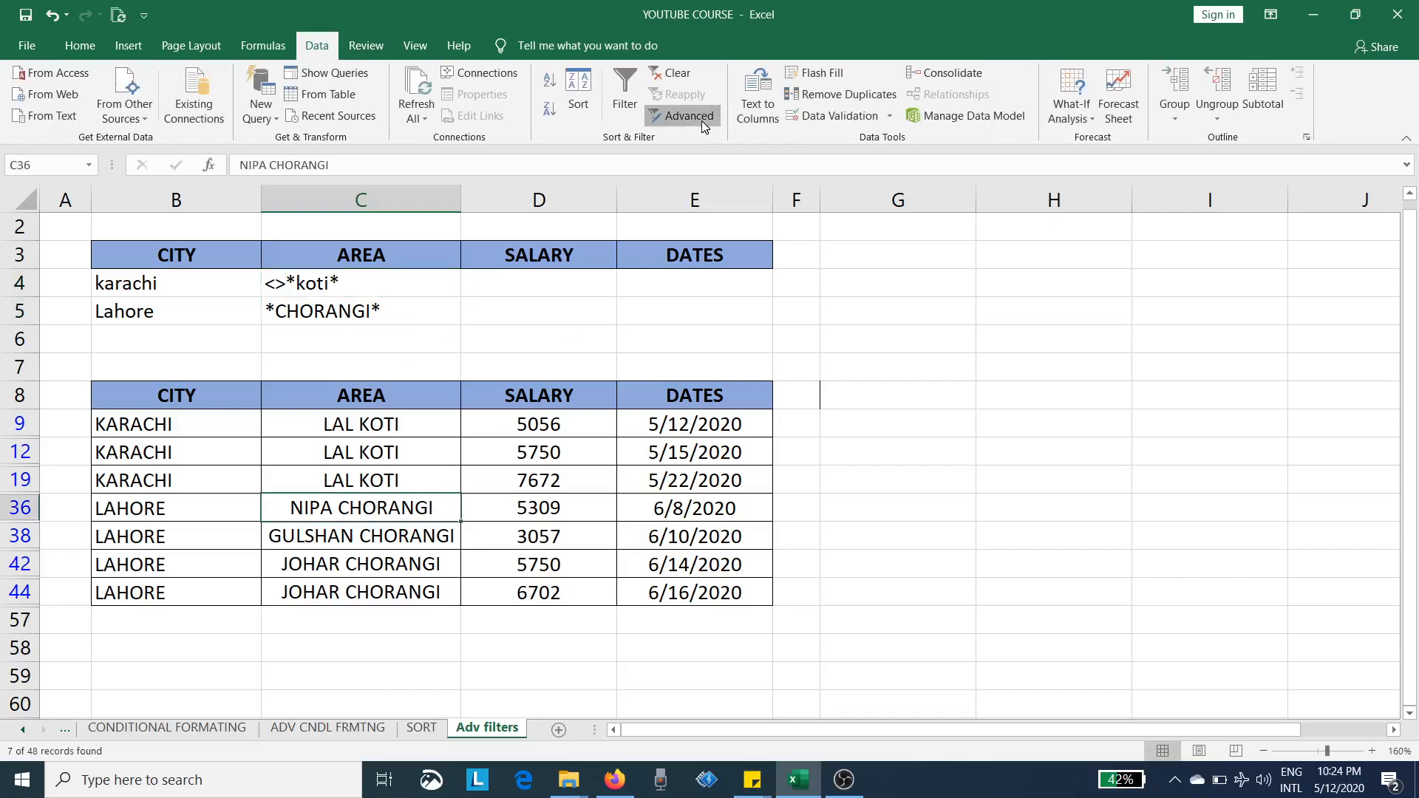
{"action": "left_click", "coordinate": [920, 453]}
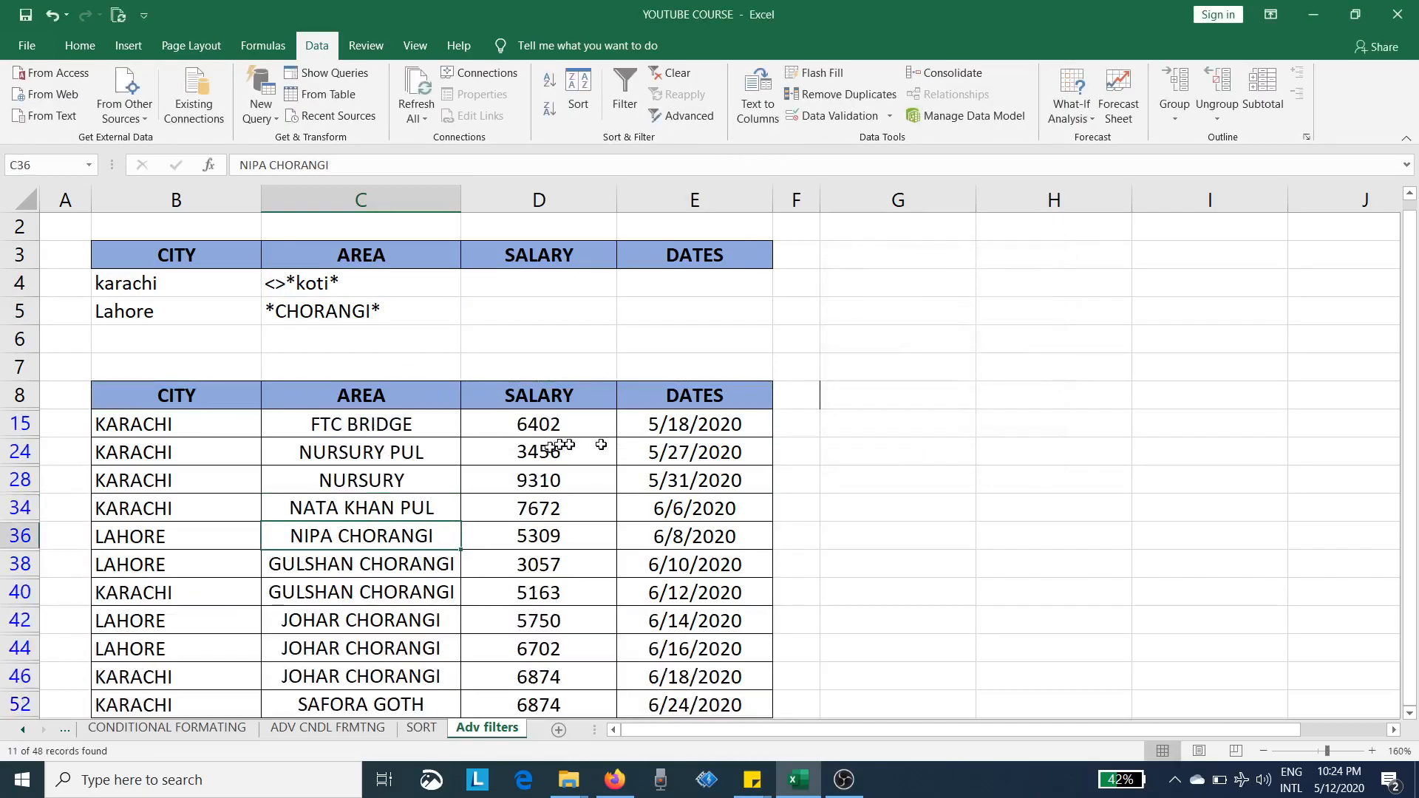
{"action": "scroll", "coordinate": [378, 470], "scroll_direction": "down", "scroll_amount": 1}
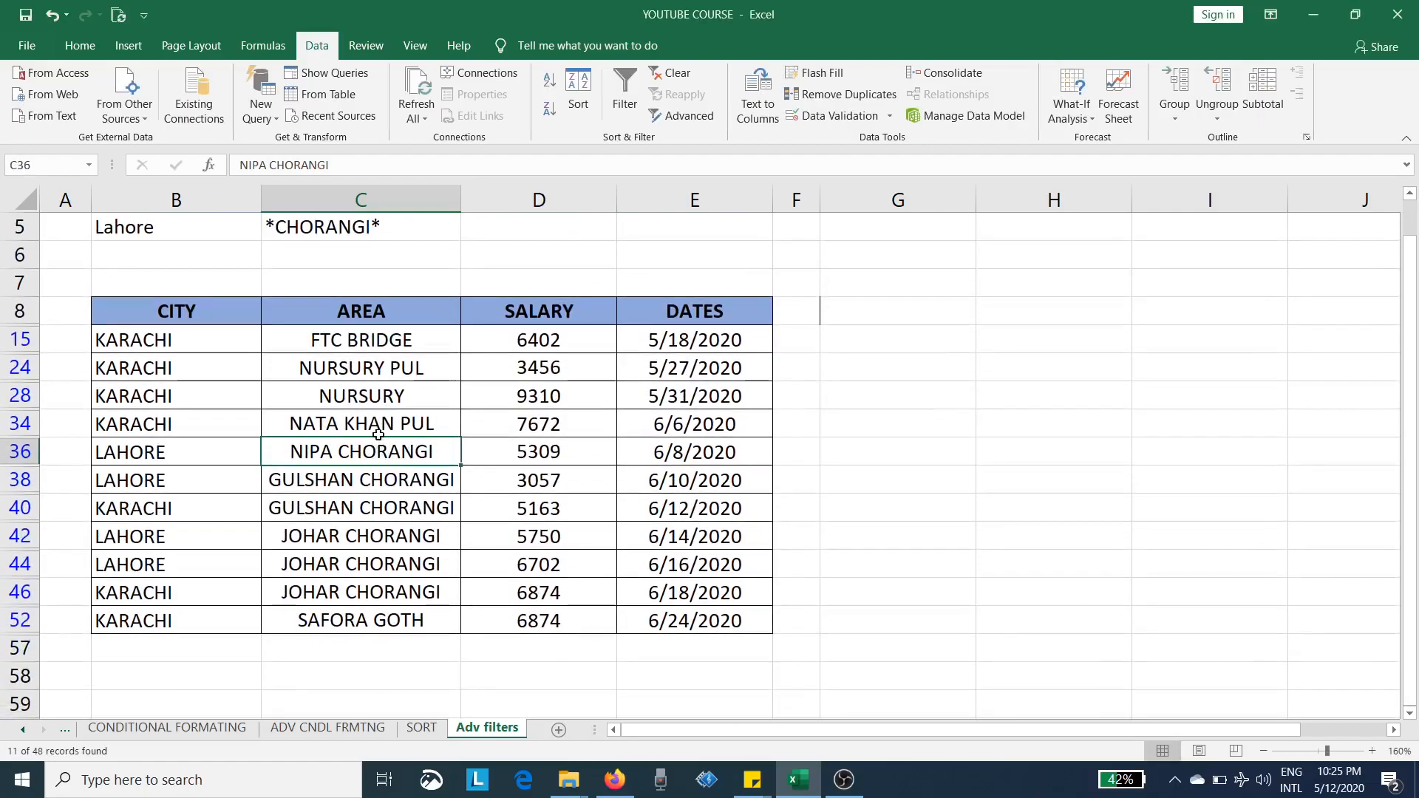
{"action": "scroll", "coordinate": [379, 443], "scroll_direction": "up", "scroll_amount": 1}
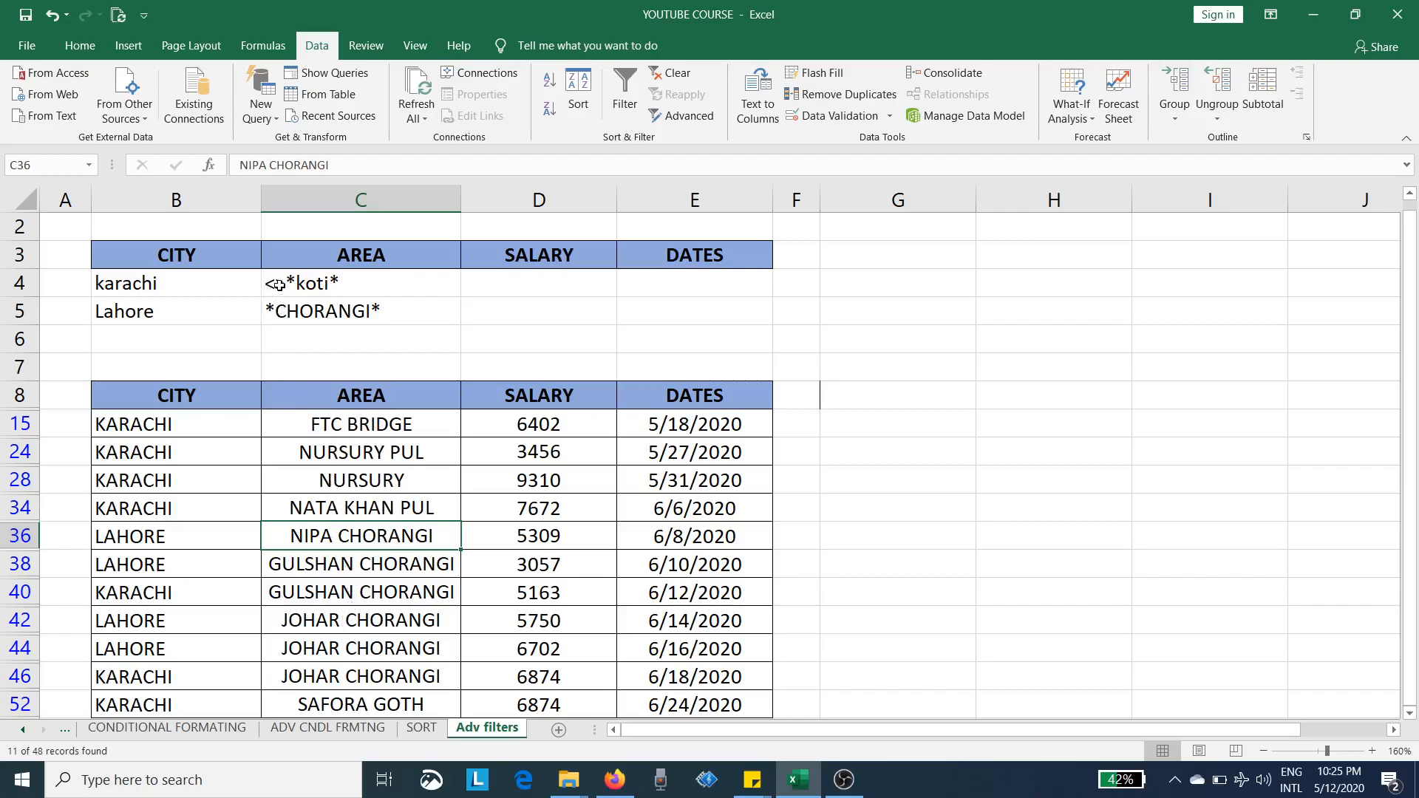
Clear the AREA criteria in C4:C5 and enter SALARY criteria ">5000" for karachi in D4 and "<5000" for Lahore in D5.
{"action": "left_click_drag", "start_coordinate": [287, 284], "coordinate": [341, 311]}
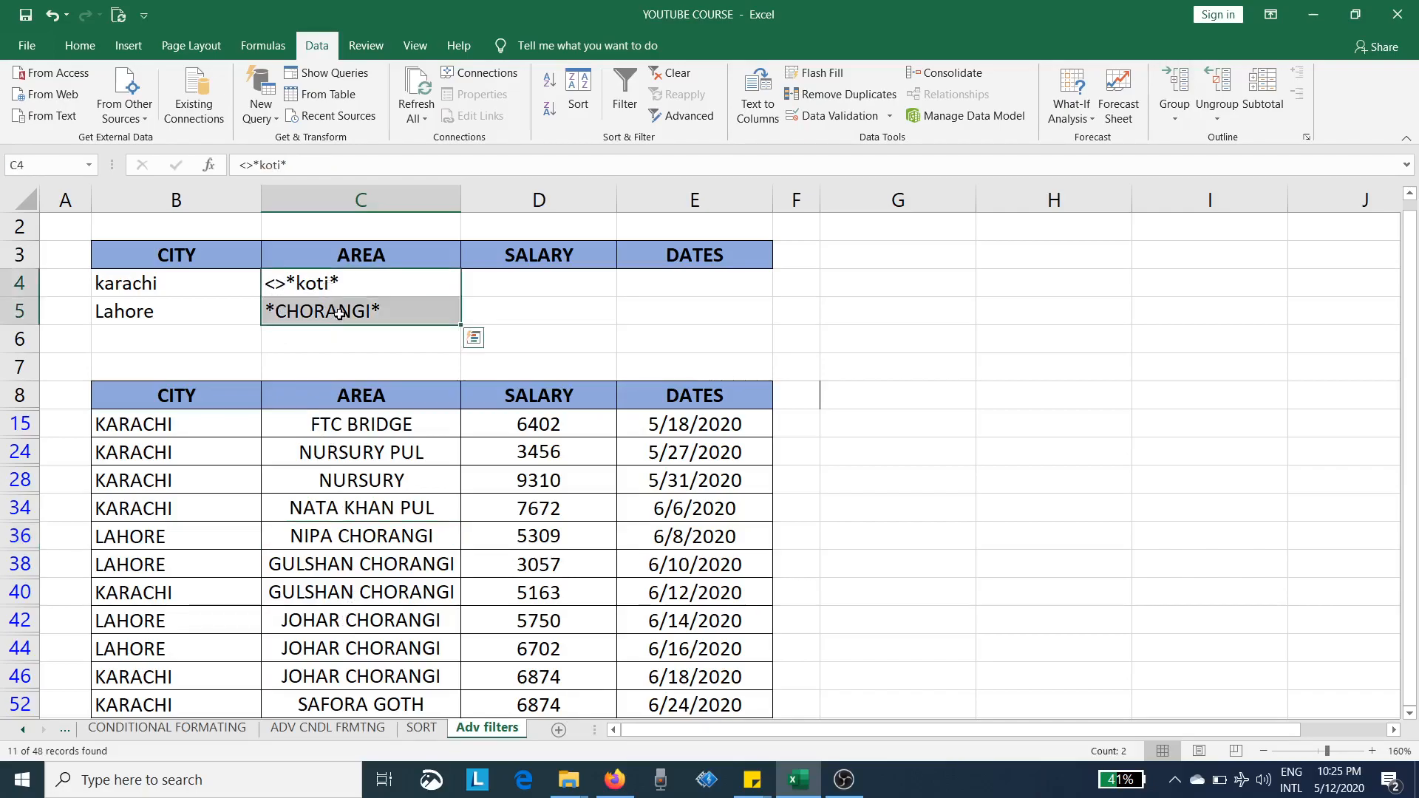
{"action": "key", "text": "Delete"}
{"action": "left_click", "coordinate": [514, 285]}
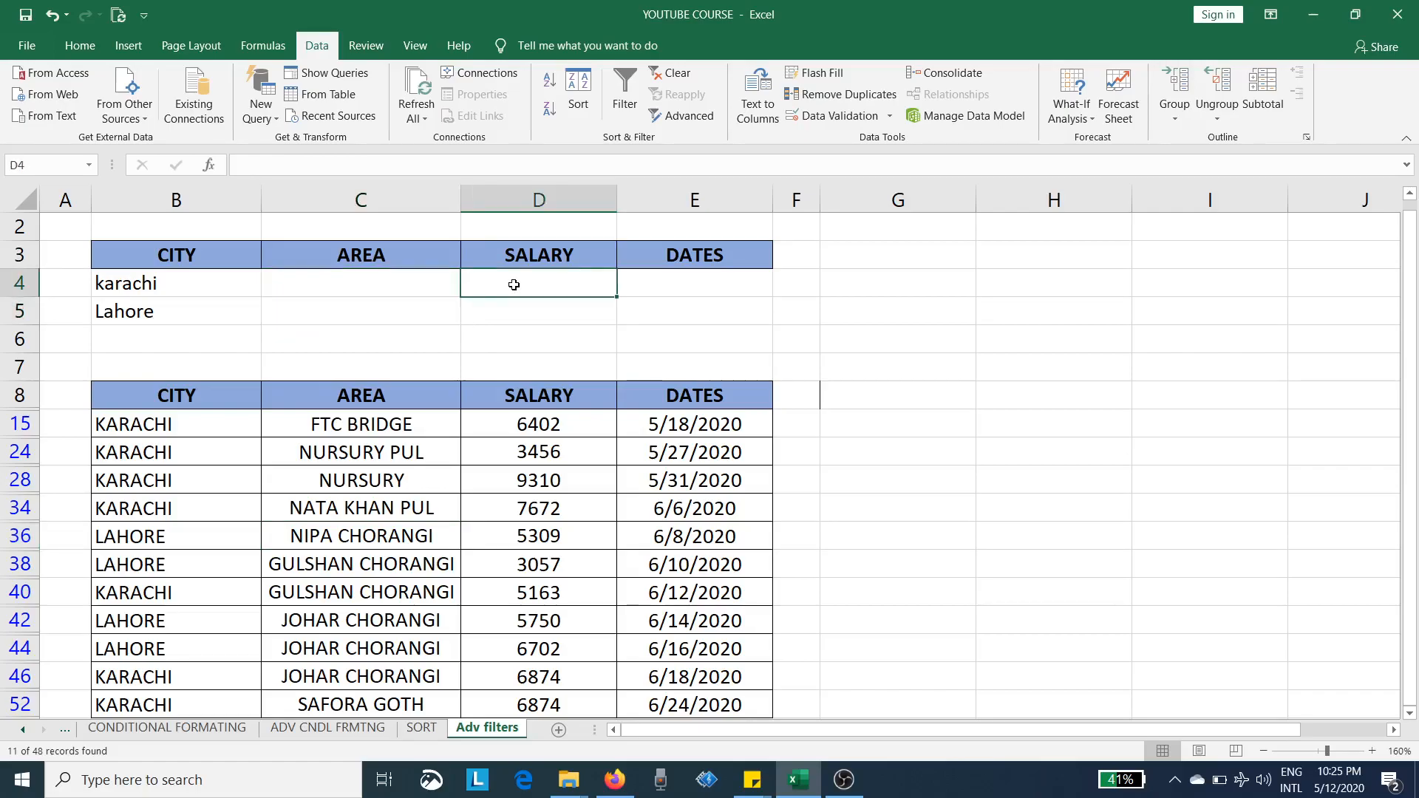
{"action": "type", "text": ">"}
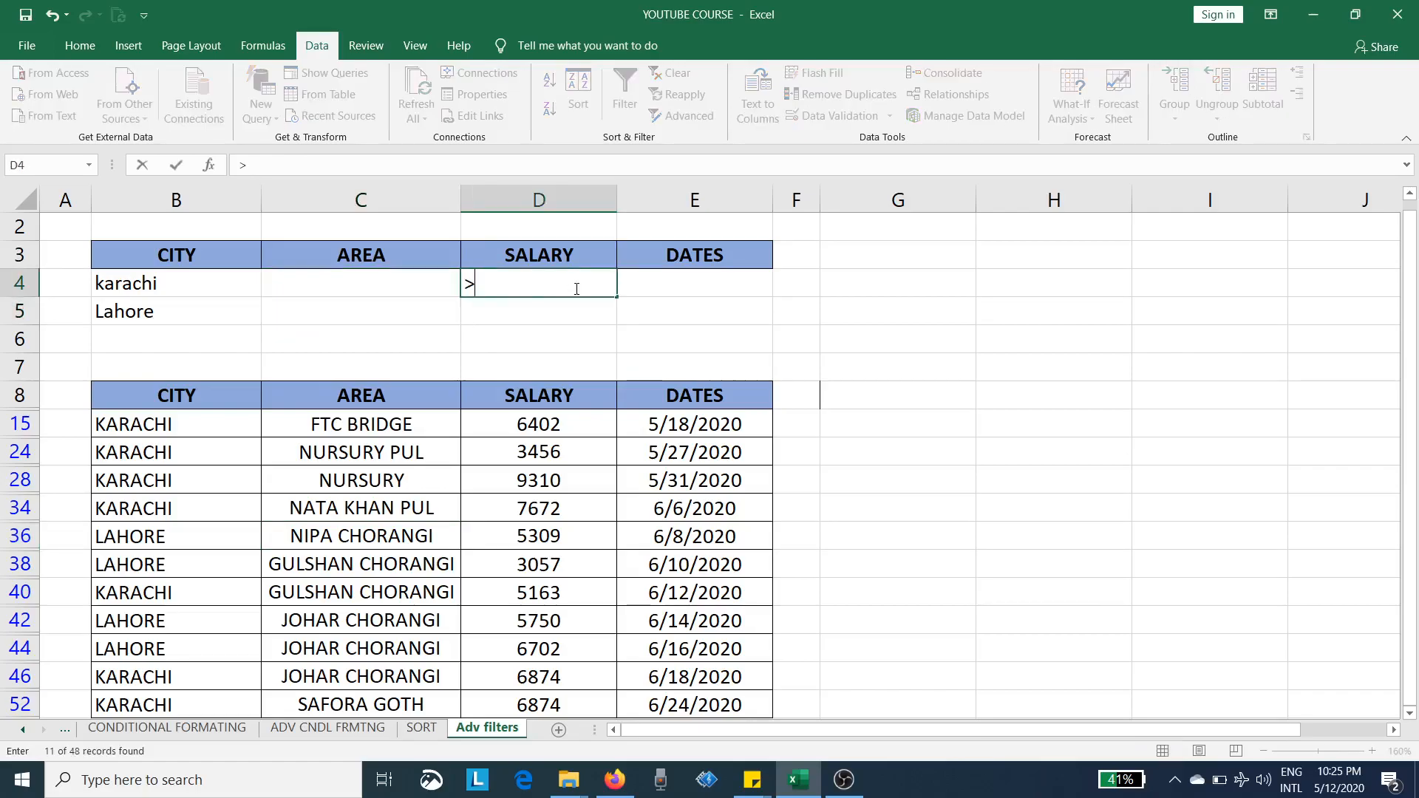
{"action": "type", "text": "5000"}
{"action": "key", "text": "Return"}
{"action": "type", "text": "<5000"}
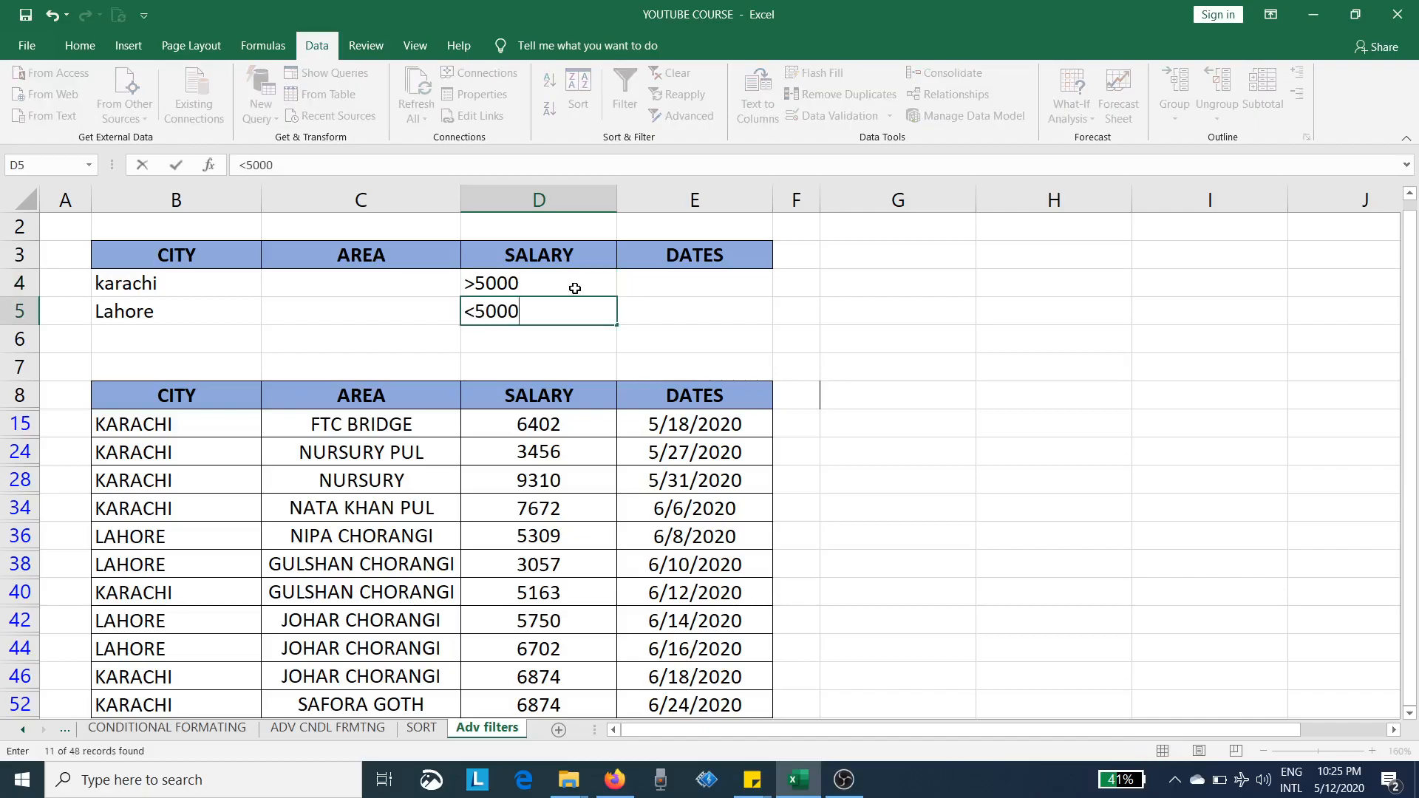
{"action": "key", "text": "Return"}
Reapply Advanced Filter in place with the salary criteria in $B$3:$E$5 and review the filtered SALARY values.
{"action": "left_click", "coordinate": [472, 503]}
{"action": "left_click", "coordinate": [707, 122]}
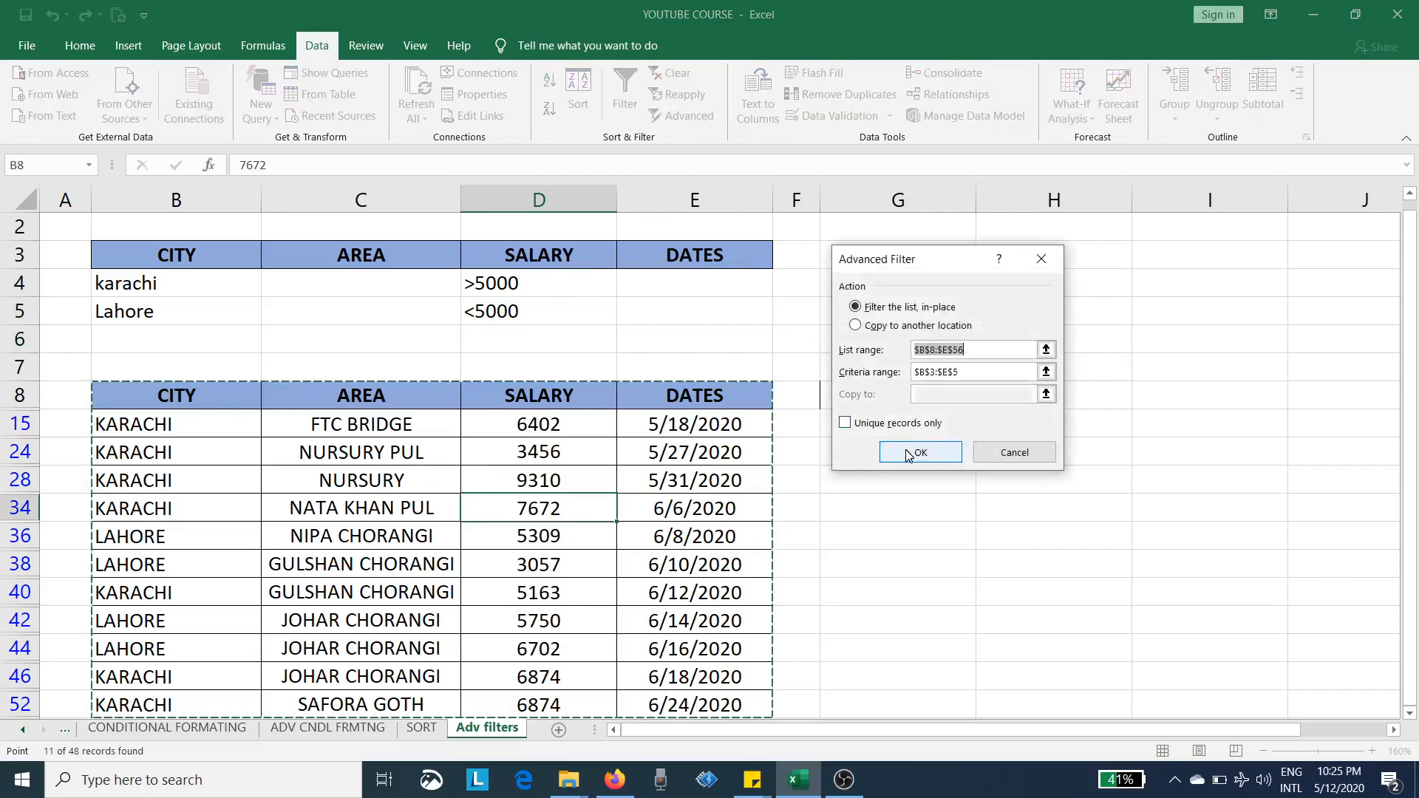
{"action": "left_click", "coordinate": [919, 453]}
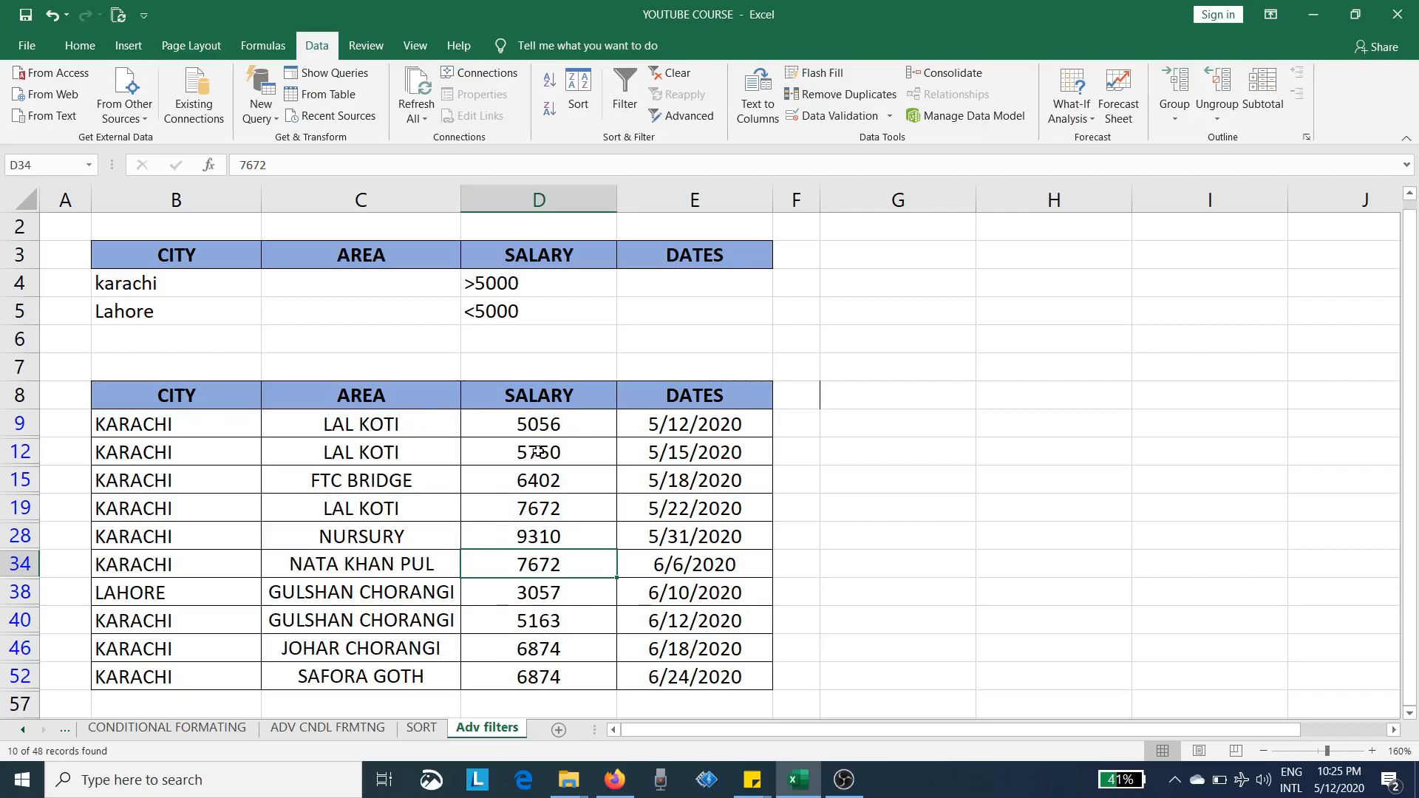
{"action": "scroll", "coordinate": [592, 468], "scroll_direction": "up", "scroll_amount": 1}
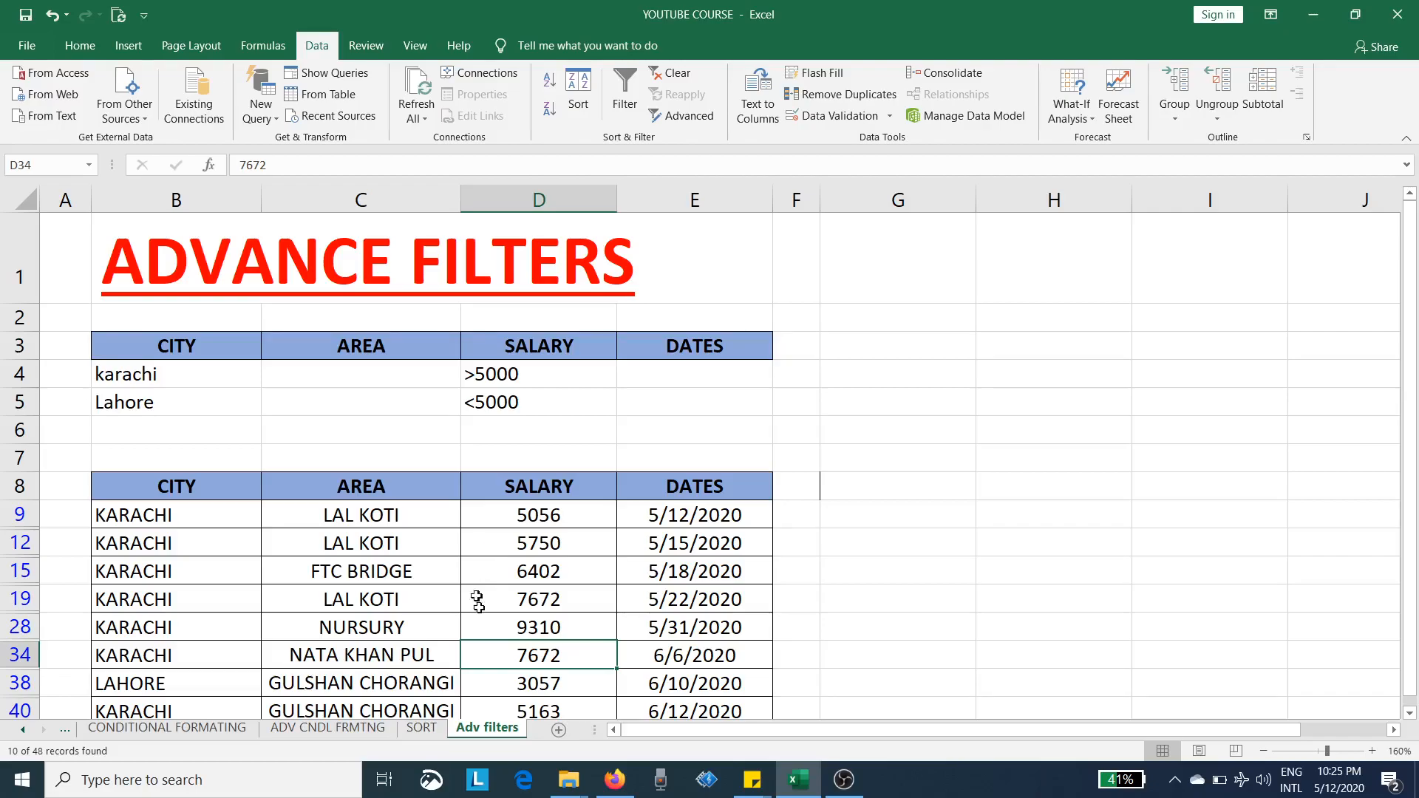
{"action": "scroll", "coordinate": [216, 558], "scroll_direction": "down", "scroll_amount": 1}
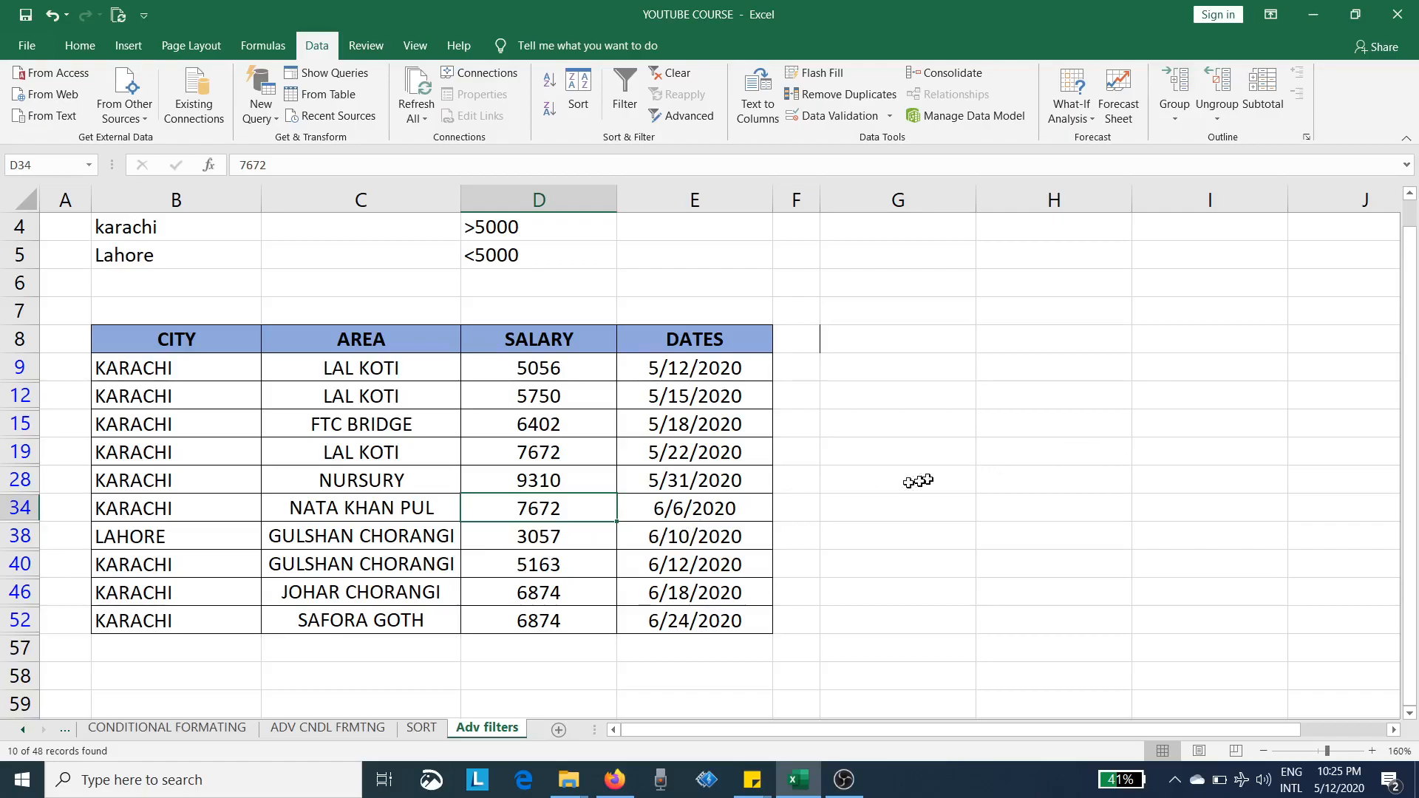
{"action": "scroll", "coordinate": [575, 530], "scroll_direction": "up", "scroll_amount": 1}
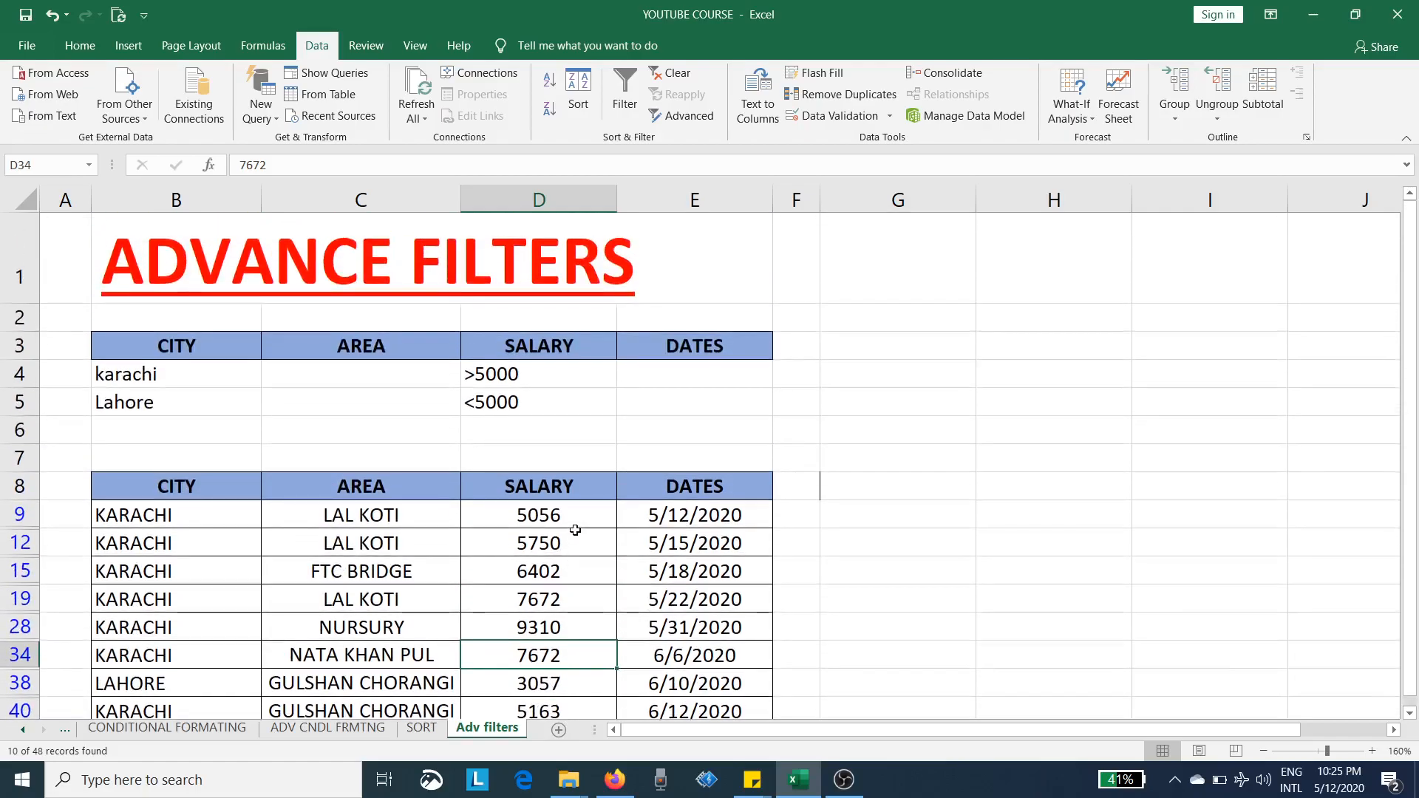